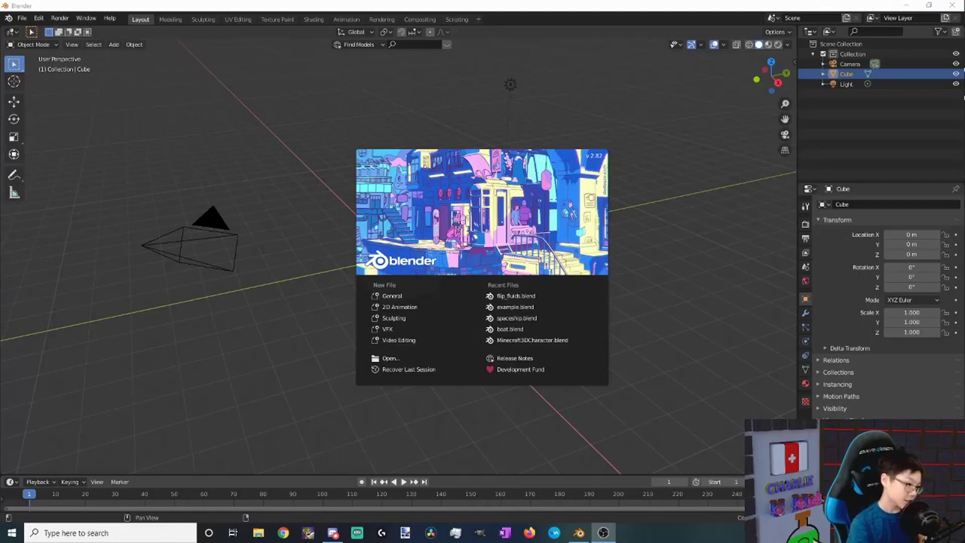
Start a General scene and delete the default cube, camera and light.
click(411, 299)
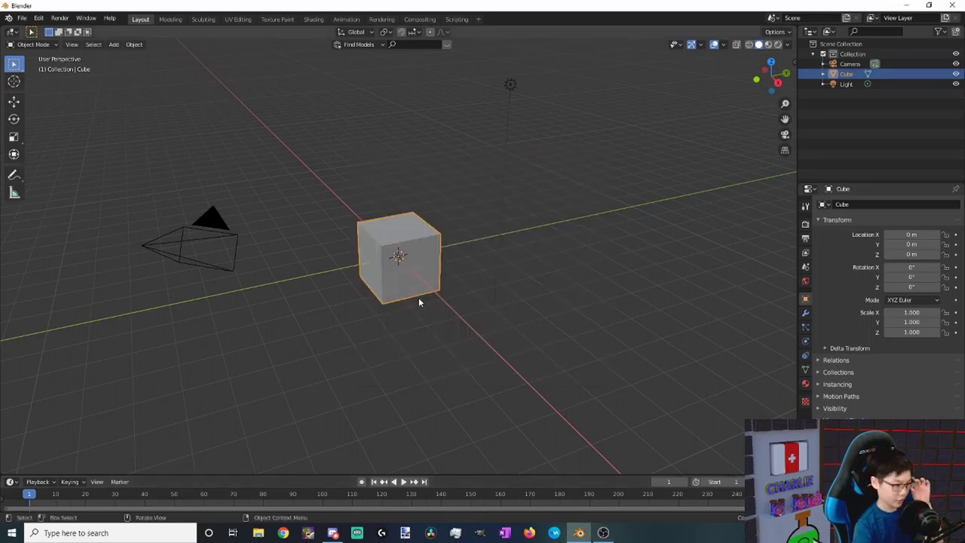
key(a)
key(x)
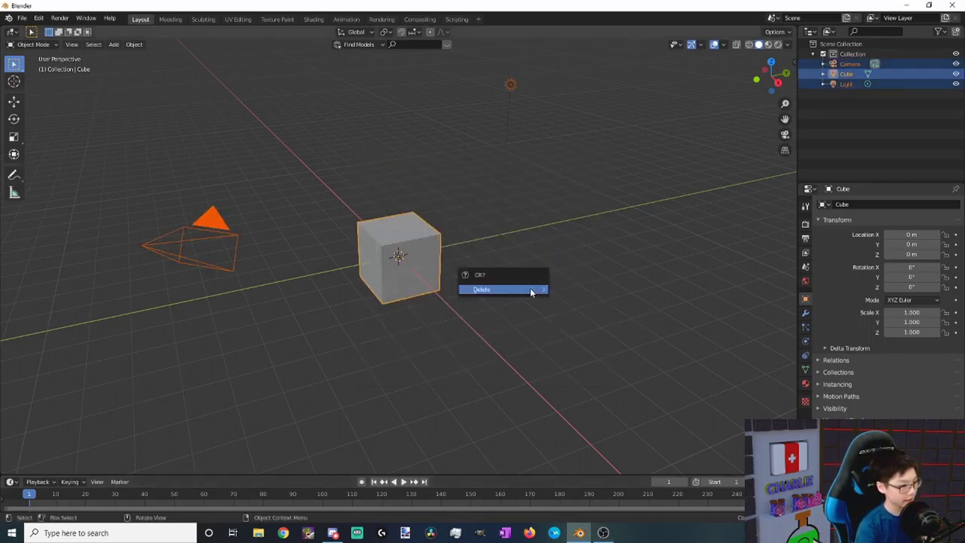
click(532, 291)
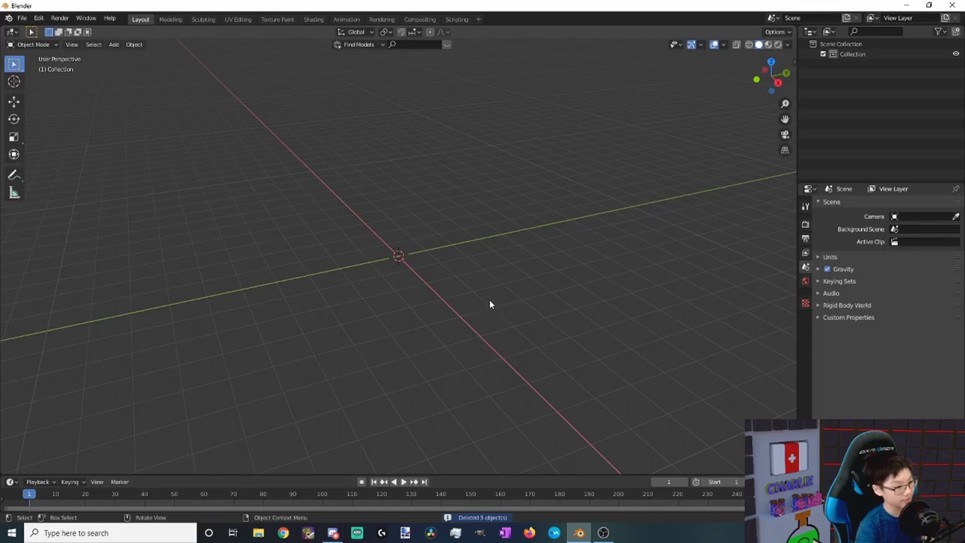
Add an XYZ Function Surface from the Math Function mesh menu.
key(shift+a)
mouse_move(489, 302)
mouse_move(559, 230)
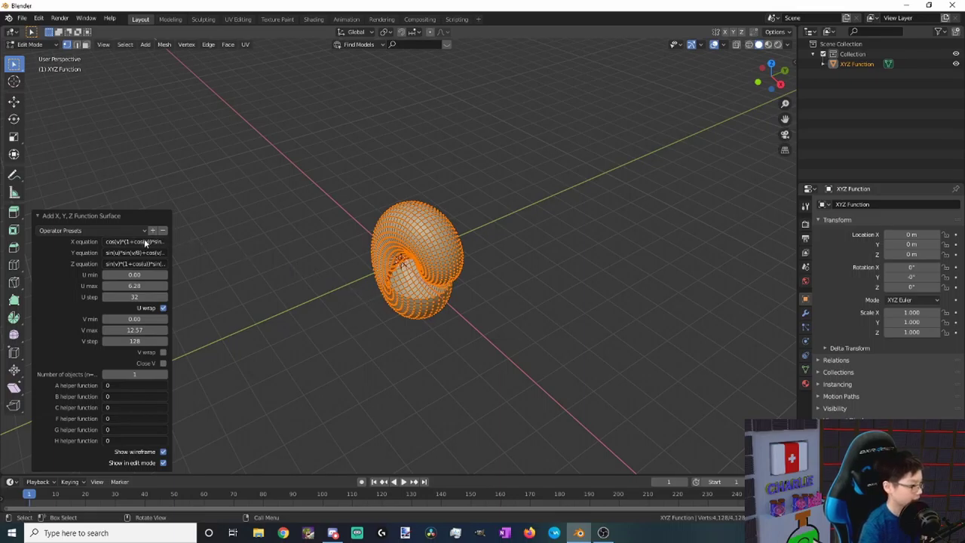
Clear the existing X and Y equations of the function surface.
click(146, 241)
key(BackSpace)
key(Return)
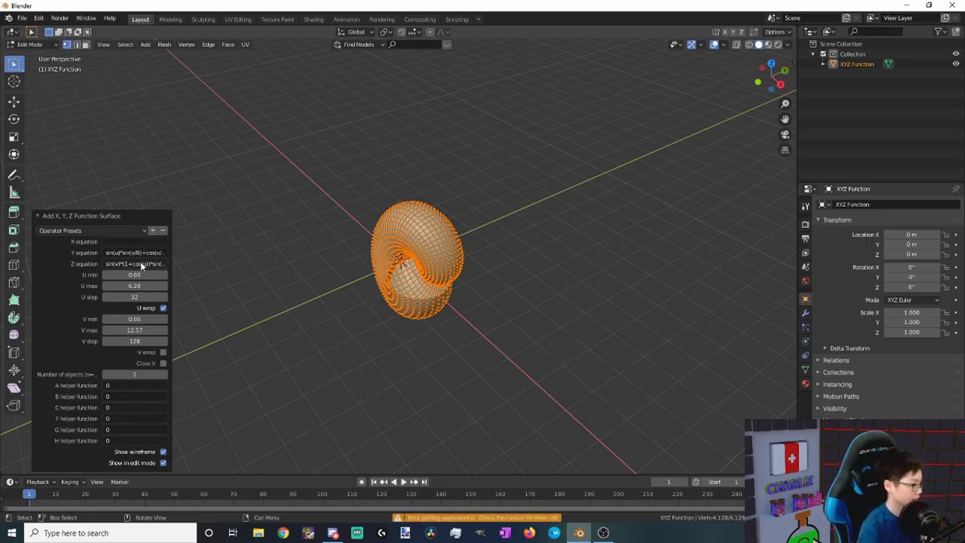
click(119, 252)
key(BackSpace)
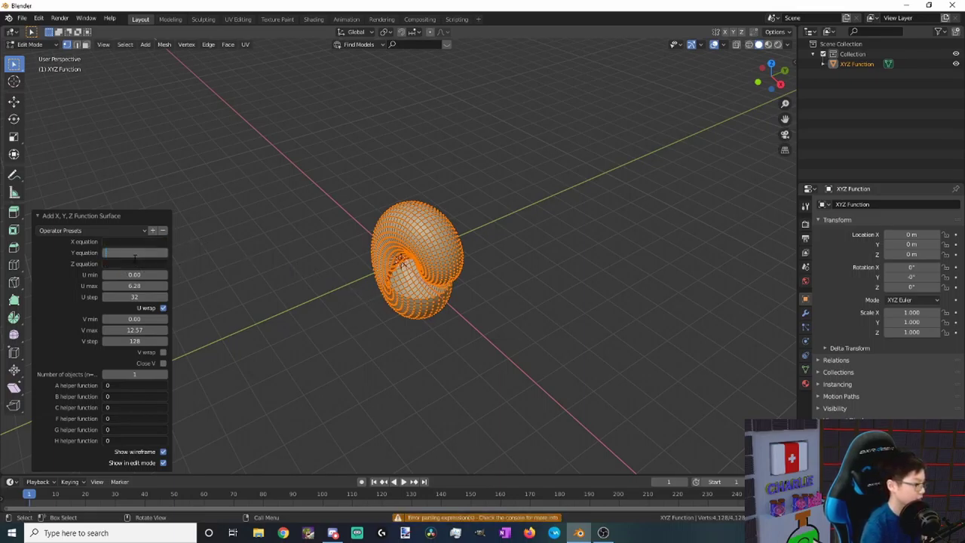
key(Return)
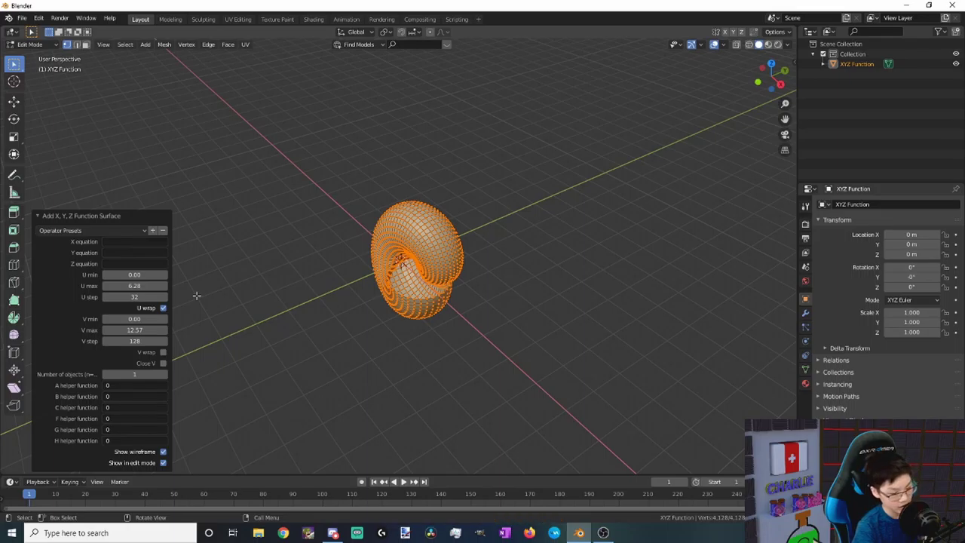
Double the U max and V max ranges by prefixing them with 2*.
click(144, 286)
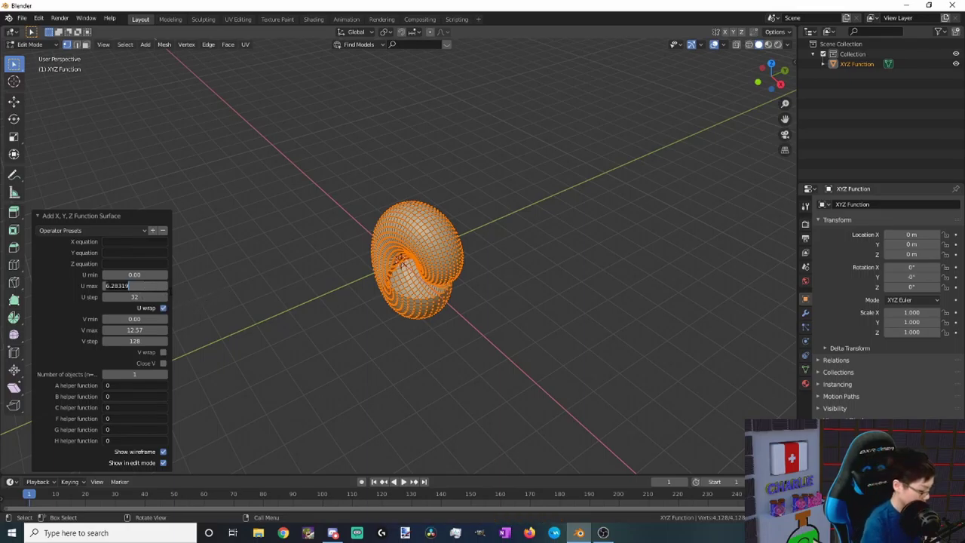
text(2*)
key(Return)
click(143, 329)
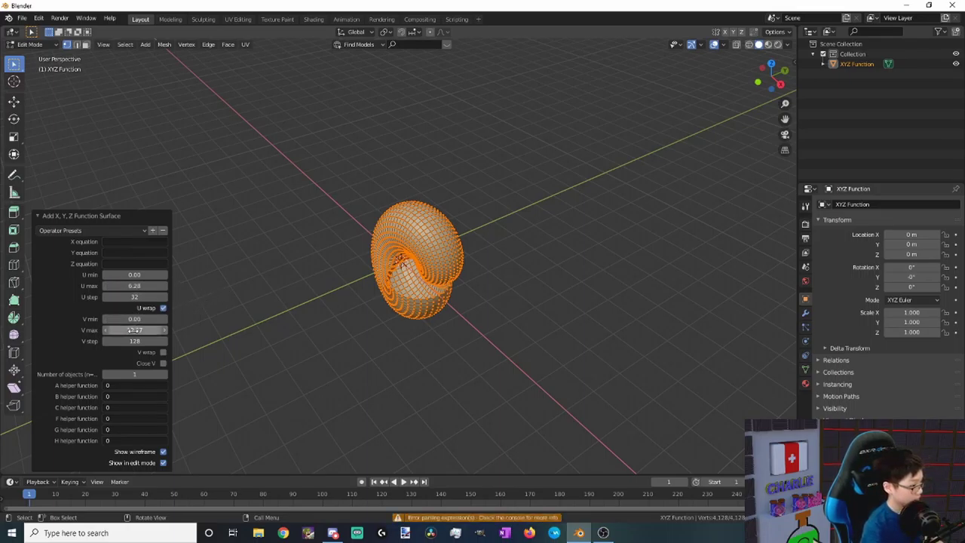
text(2*pi)
key(Return)
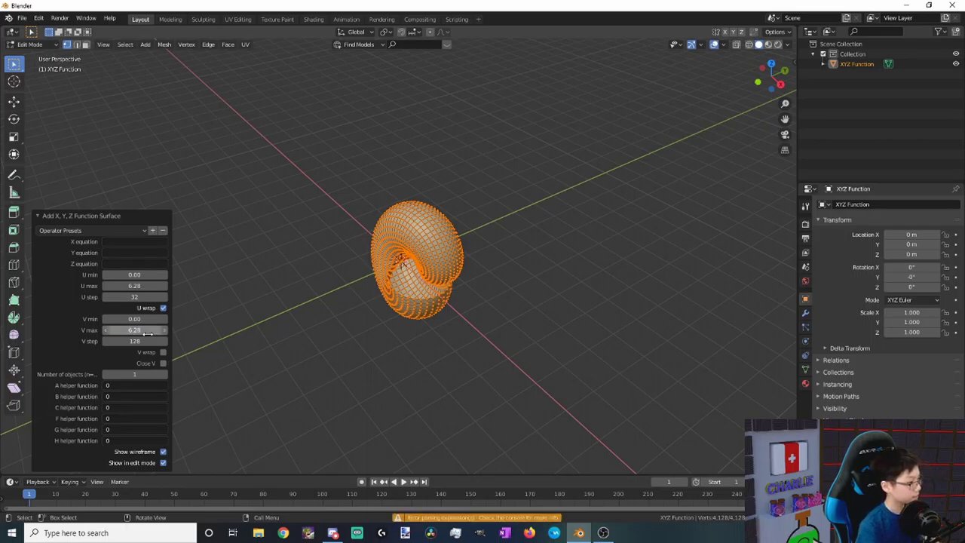
Enter the equations X = u, Z = v and Y = cos(u).
click(129, 242)
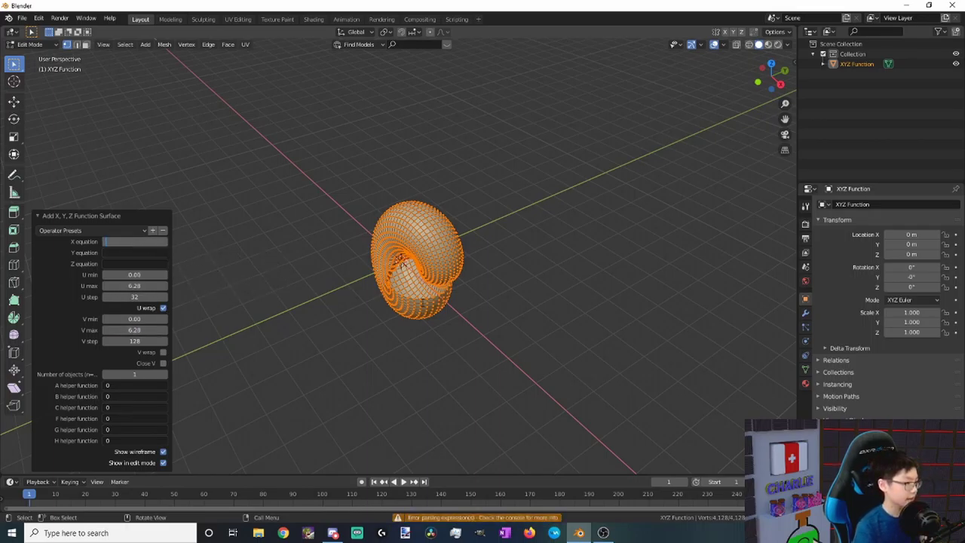
text(u)
key(Return)
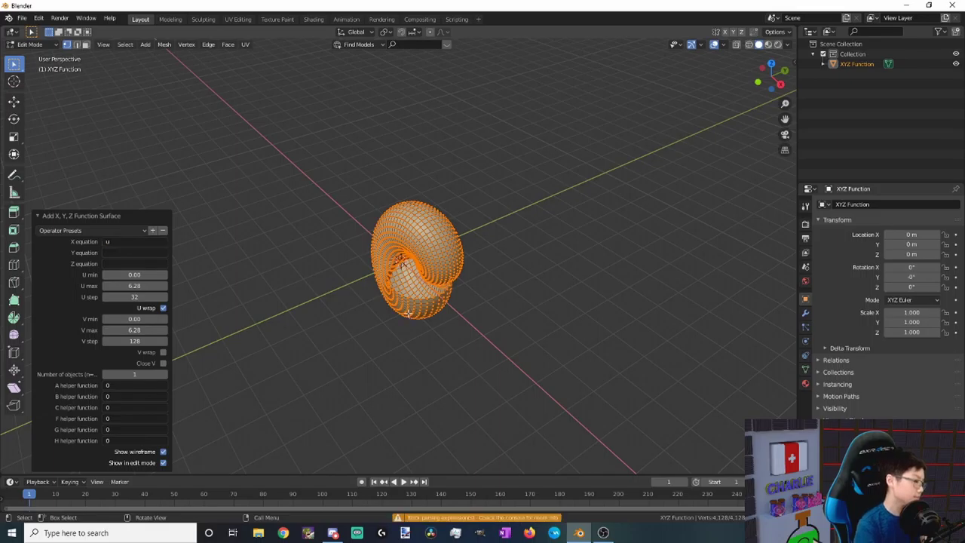
click(143, 263)
text(v)
key(Return)
click(127, 253)
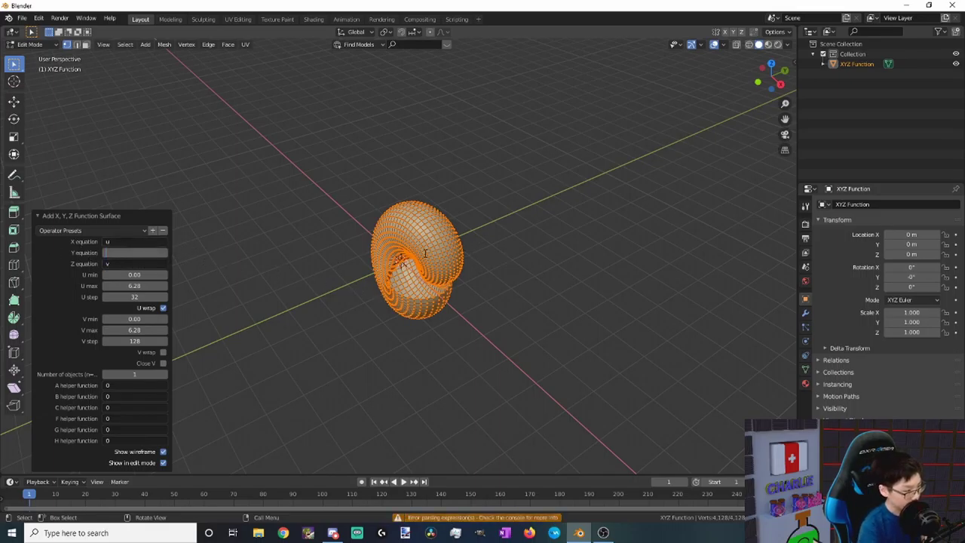
text(cos)
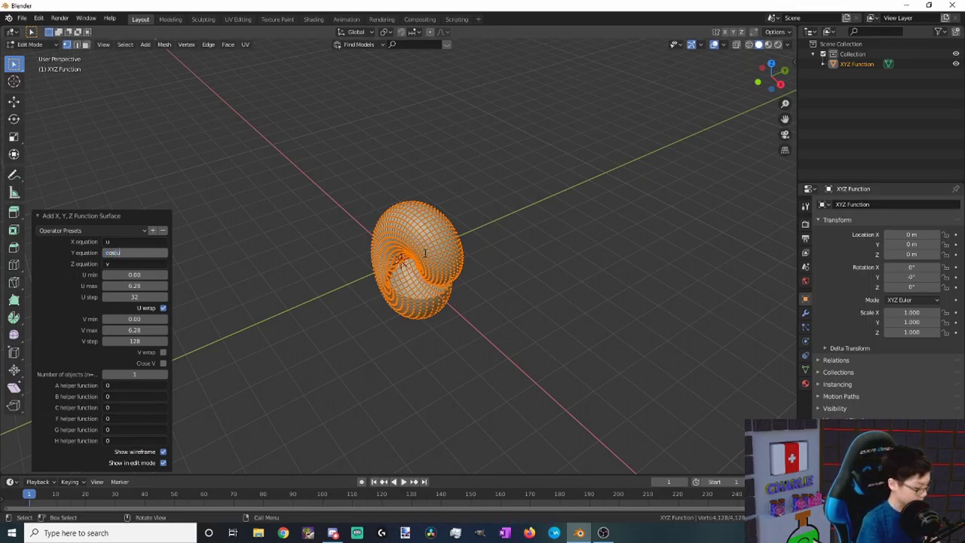
text((u))
key(Return)
Turn off U wrap so the surface becomes an open sheet.
middle_drag(409, 256, 507, 147)
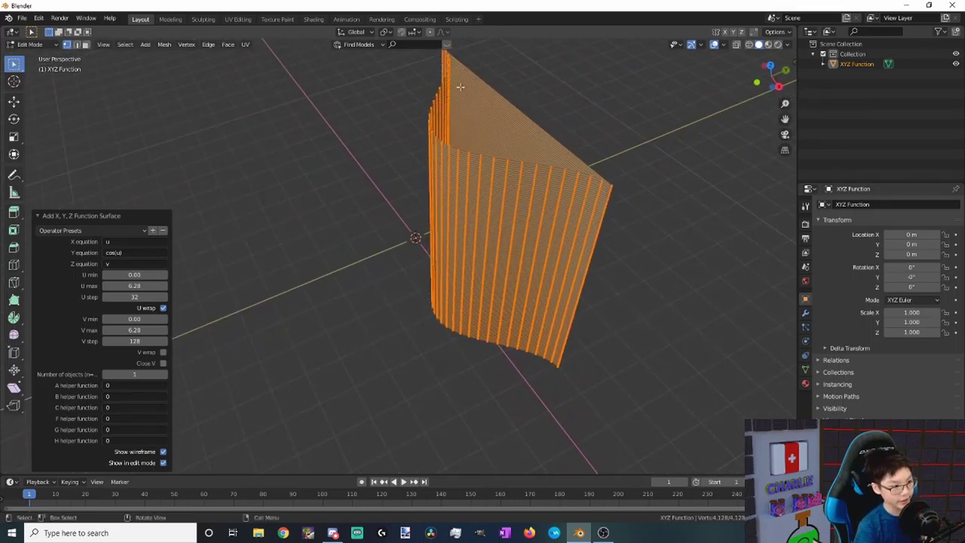
middle_drag(422, 201, 299, 267)
middle_drag(295, 304, 293, 282)
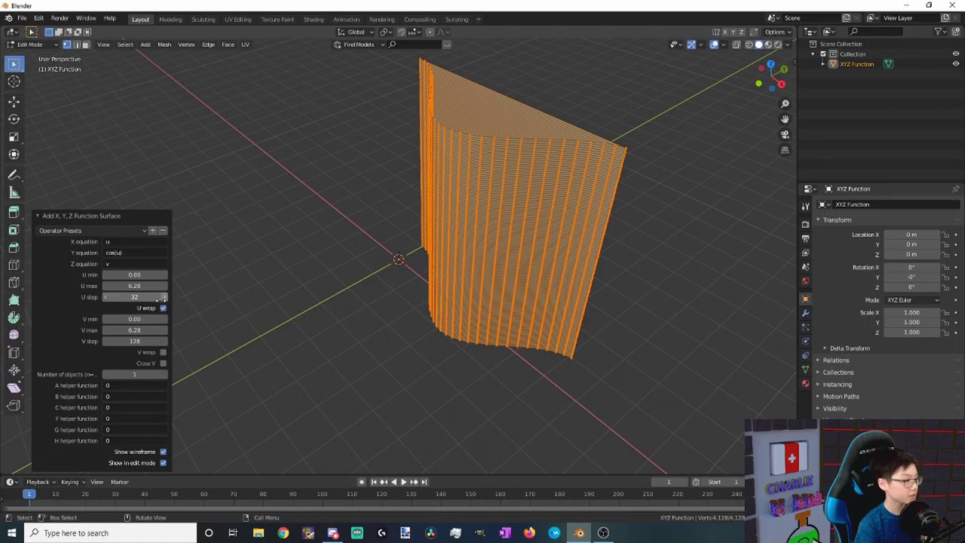
click(164, 309)
middle_drag(377, 318, 487, 313)
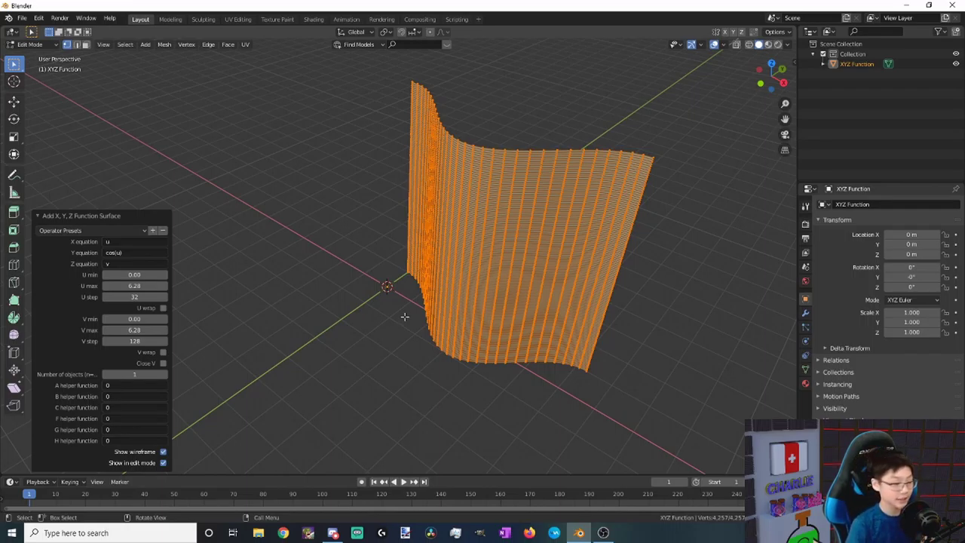
Set the A helper value to 0.2 and the B helper value to 10.
click(118, 386)
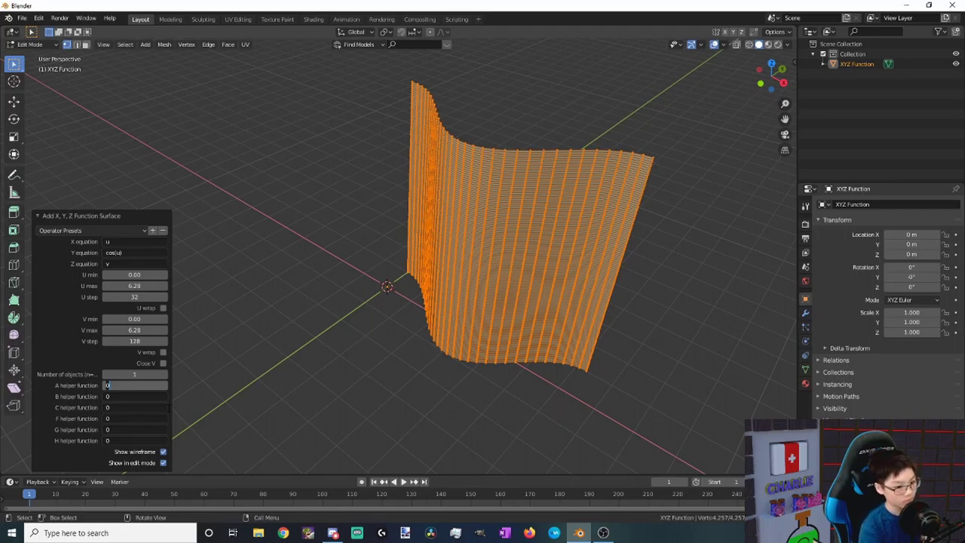
key(BackSpace)
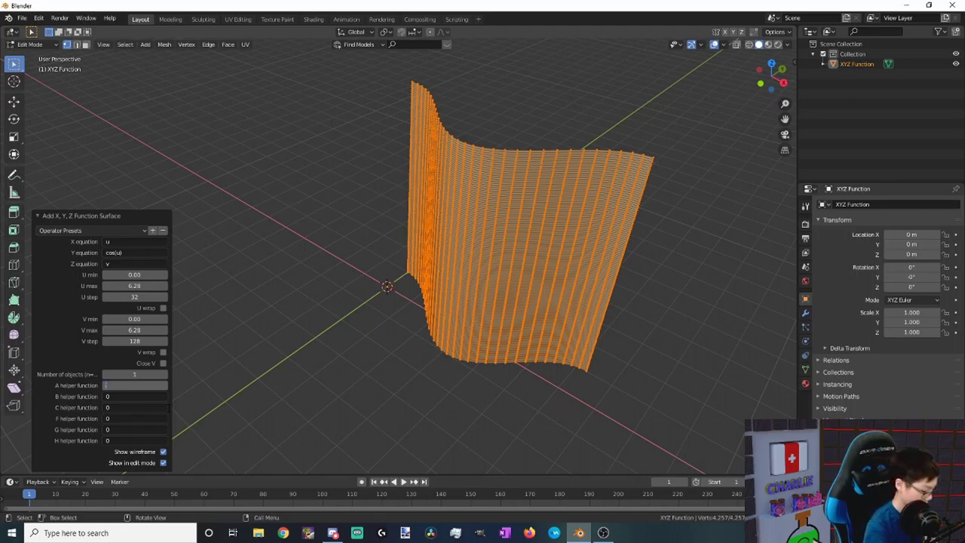
text(0.2)
click(127, 396)
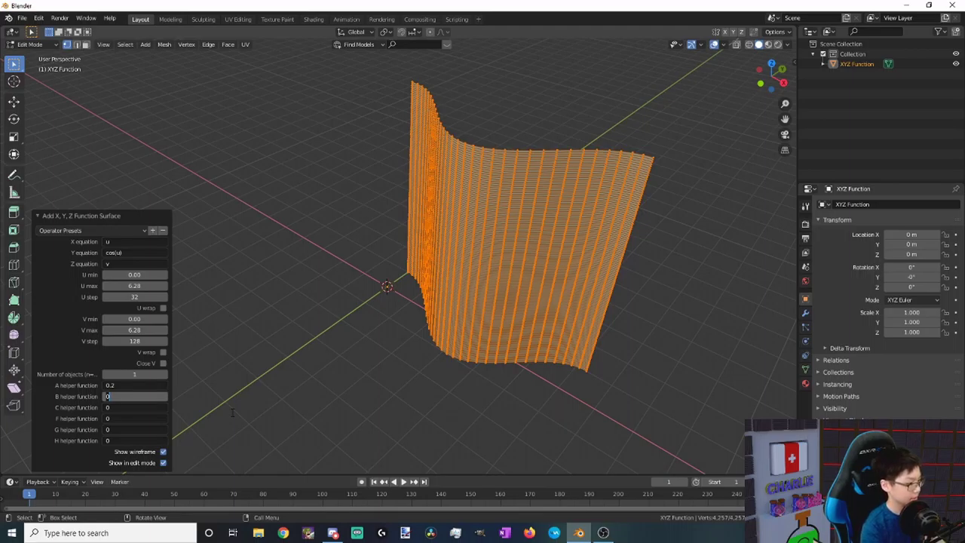
text(10)
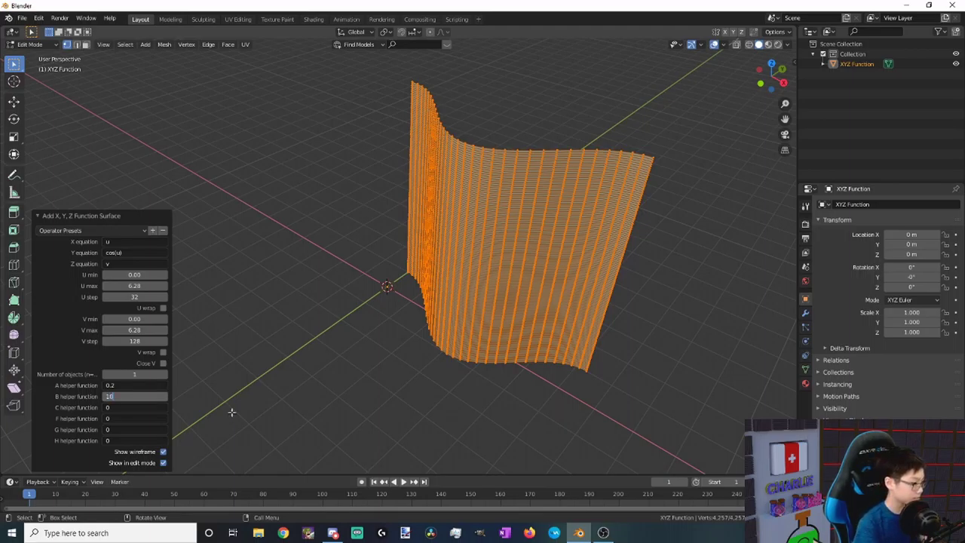
key(Return)
Change the Y equation to a*cos(u*b) to corrugate the sheet.
click(120, 254)
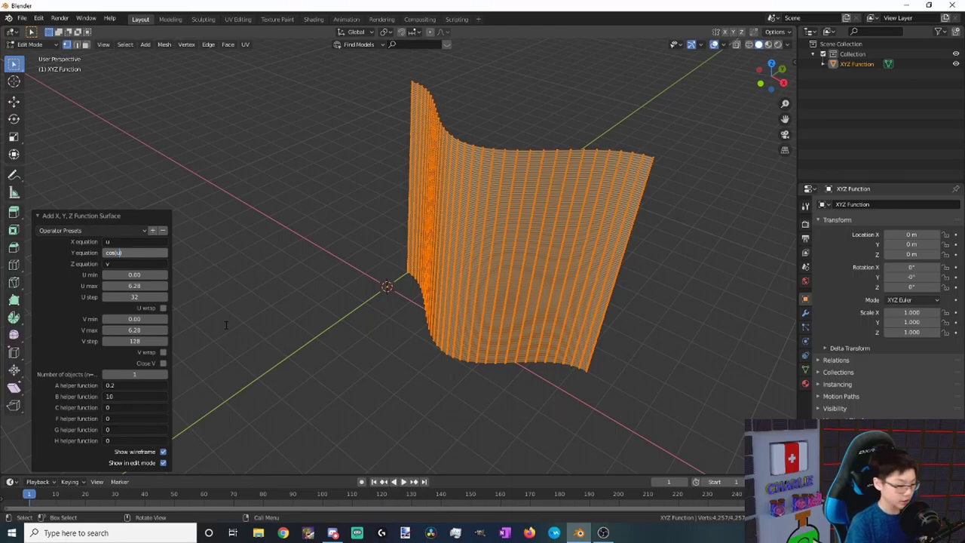
text(*)
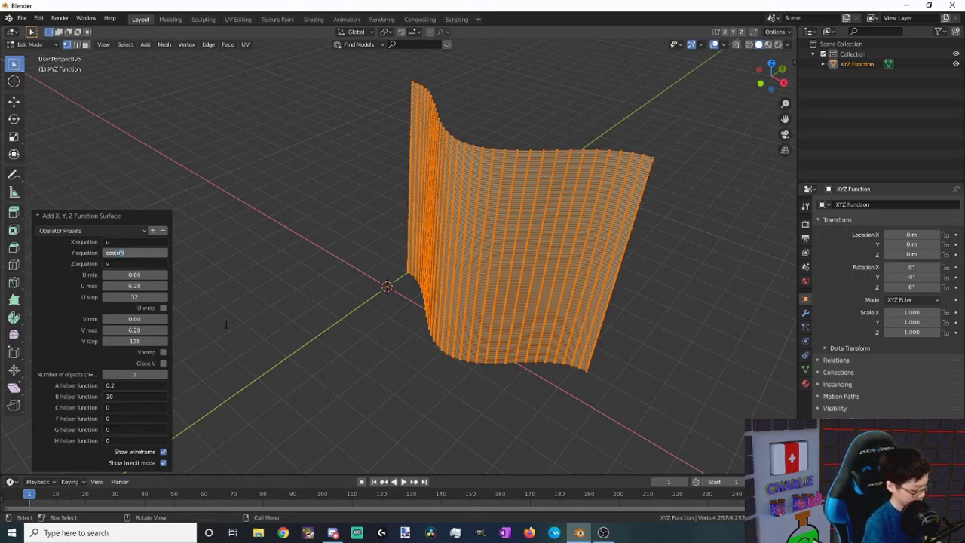
text(5)
key(Home)
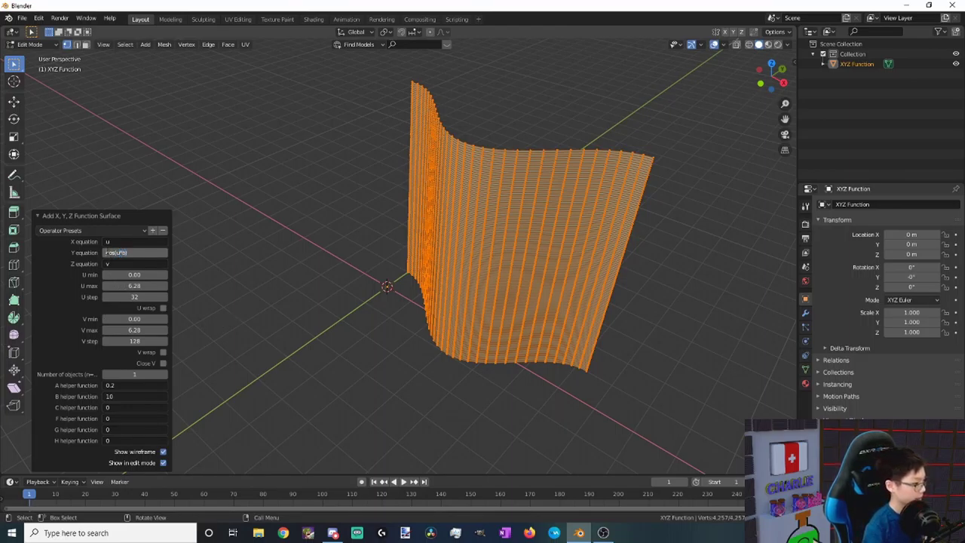
text(a*)
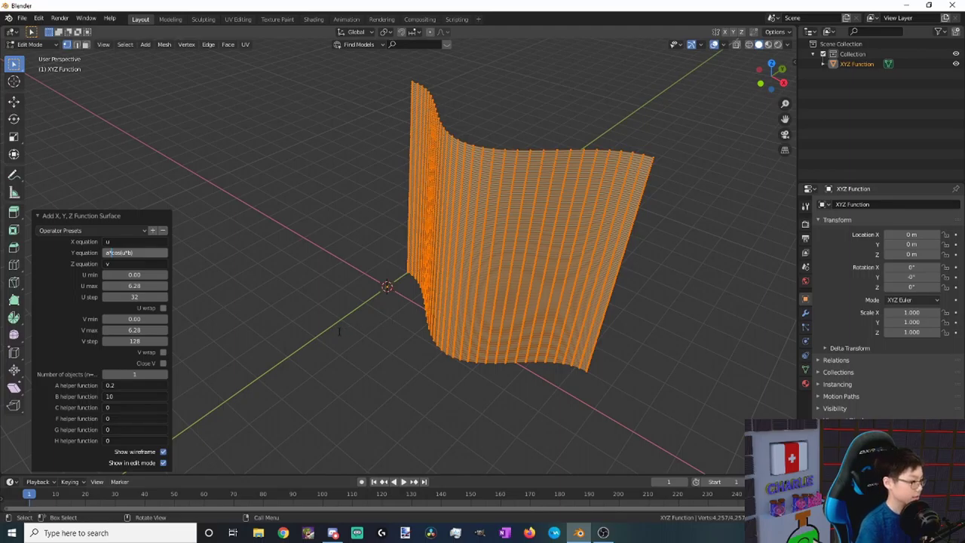
key(Return)
Set V step to 1 and U step to 128.
middle_drag(419, 339, 340, 336)
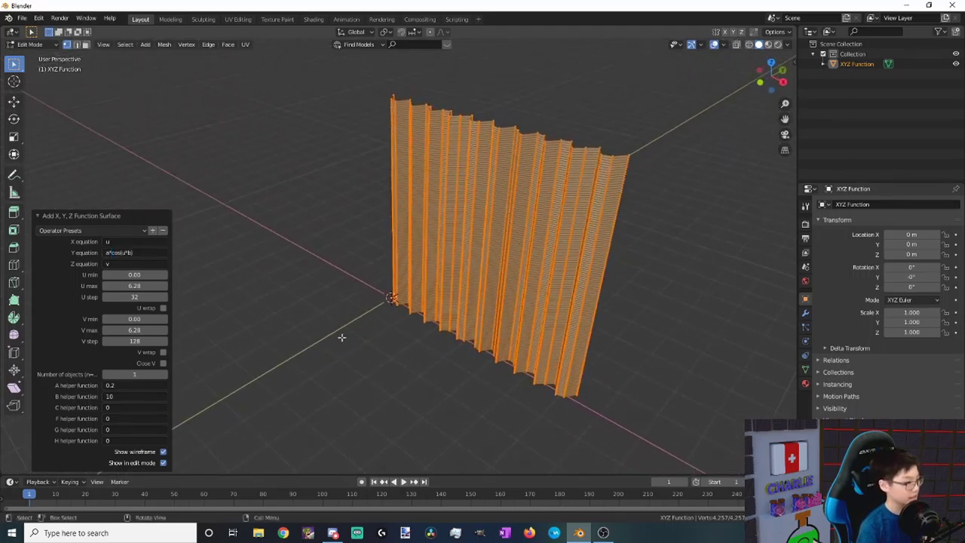
click(135, 341)
text(1)
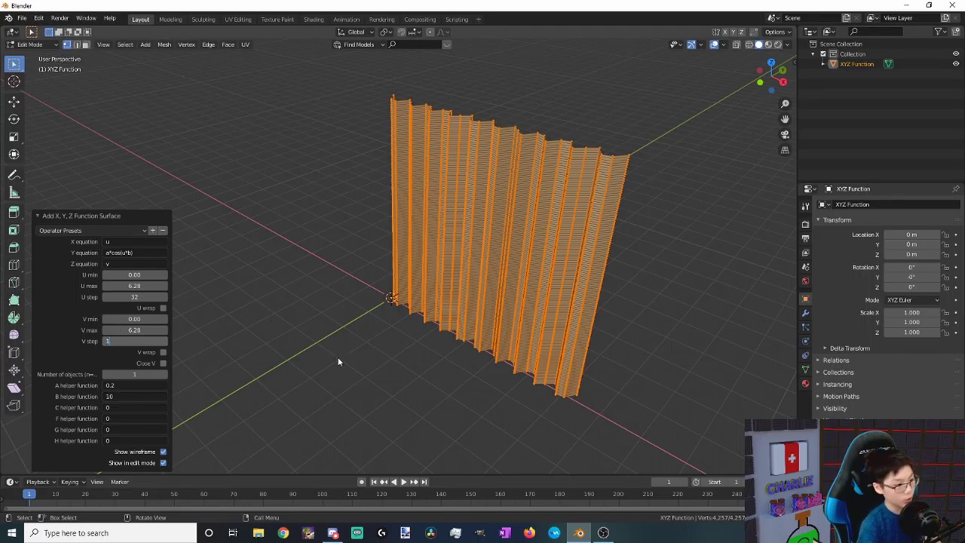
key(Return)
click(134, 296)
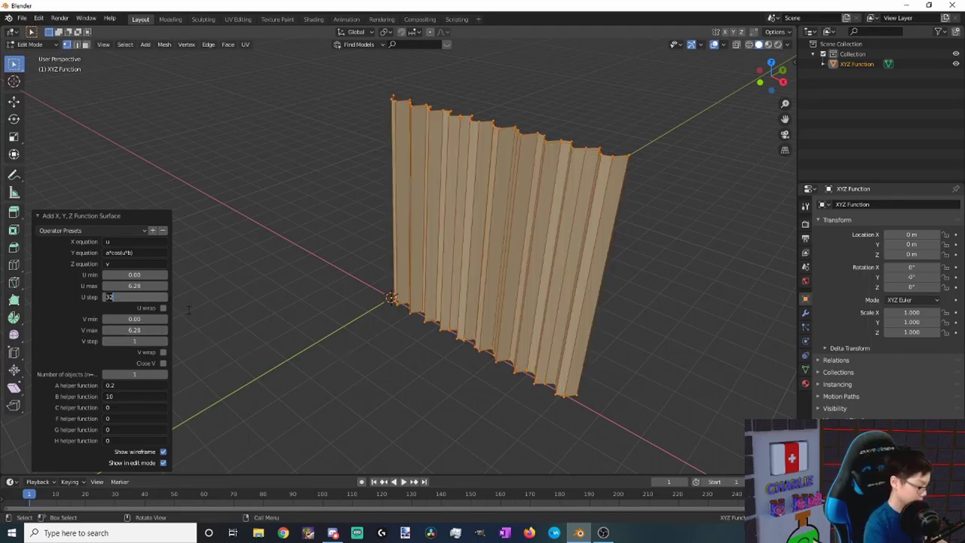
text(128)
key(Return)
middle_drag(366, 328, 436, 269)
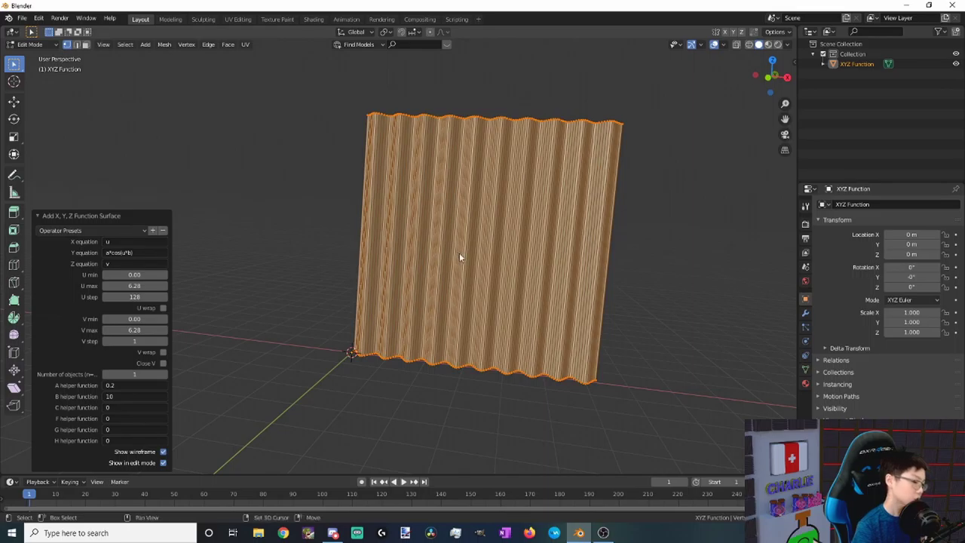
Snap the 3D cursor to the sheet's centre and set the object's origin to the 3D cursor.
key(shift+s)
click(459, 306)
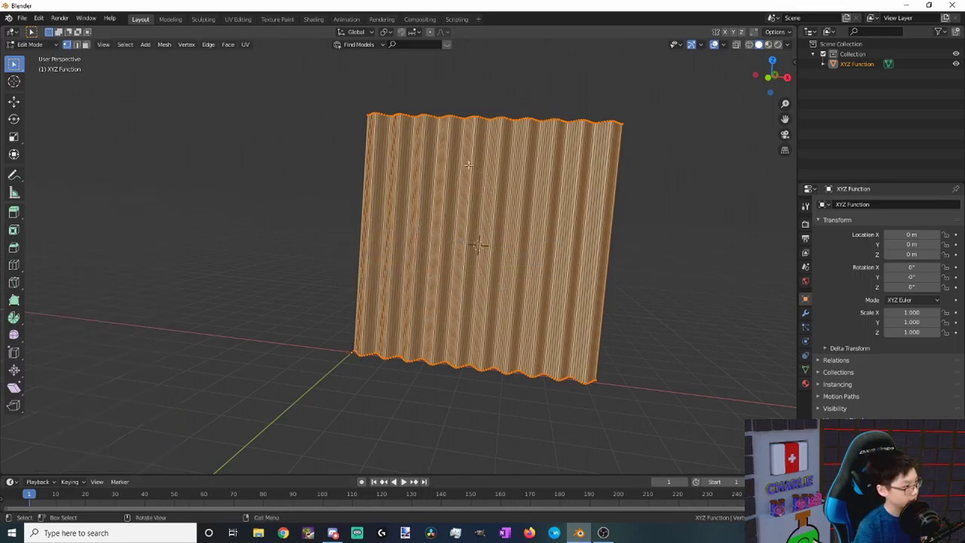
key(Tab)
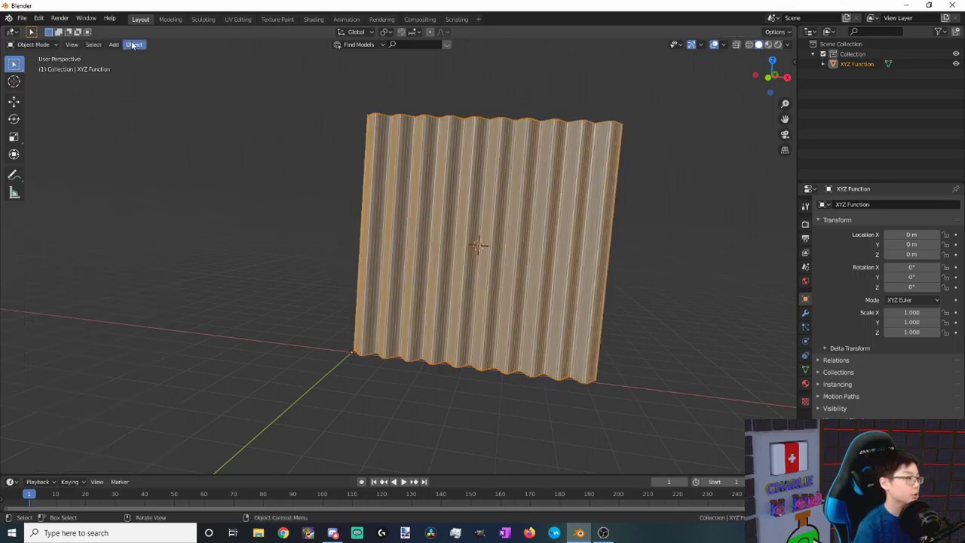
click(132, 45)
mouse_move(154, 66)
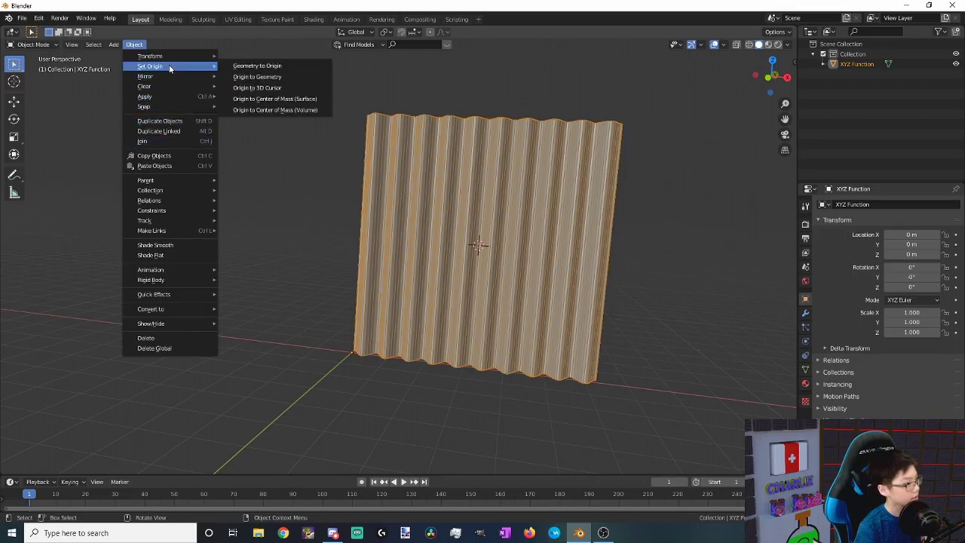
click(275, 88)
key(Tab)
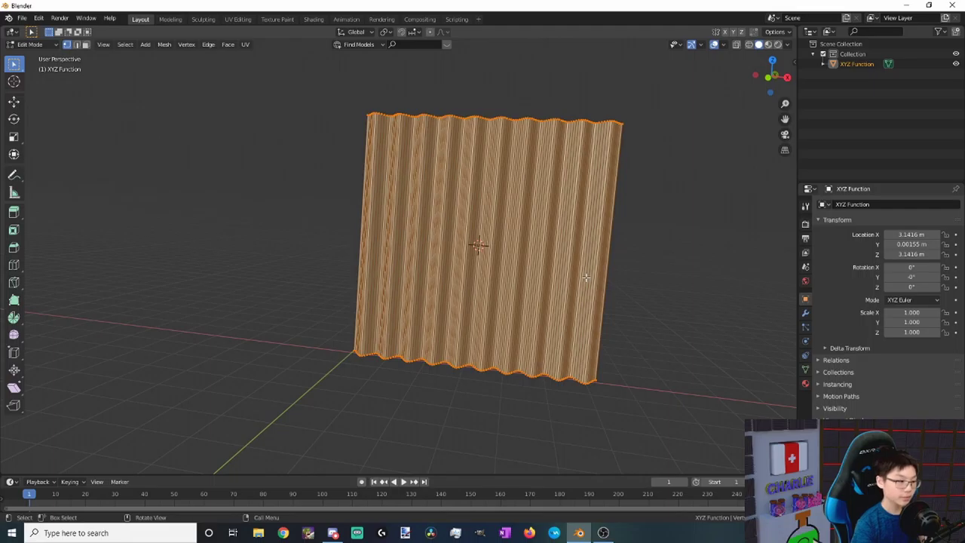
key(Tab)
Add an Arrows empty at the sheet's centre.
key(shift+a)
mouse_move(558, 291)
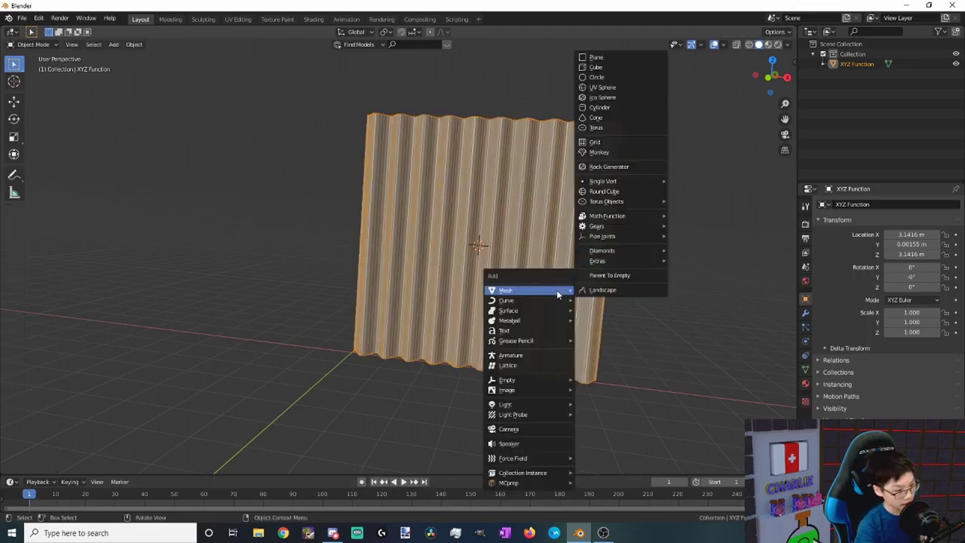
mouse_move(529, 380)
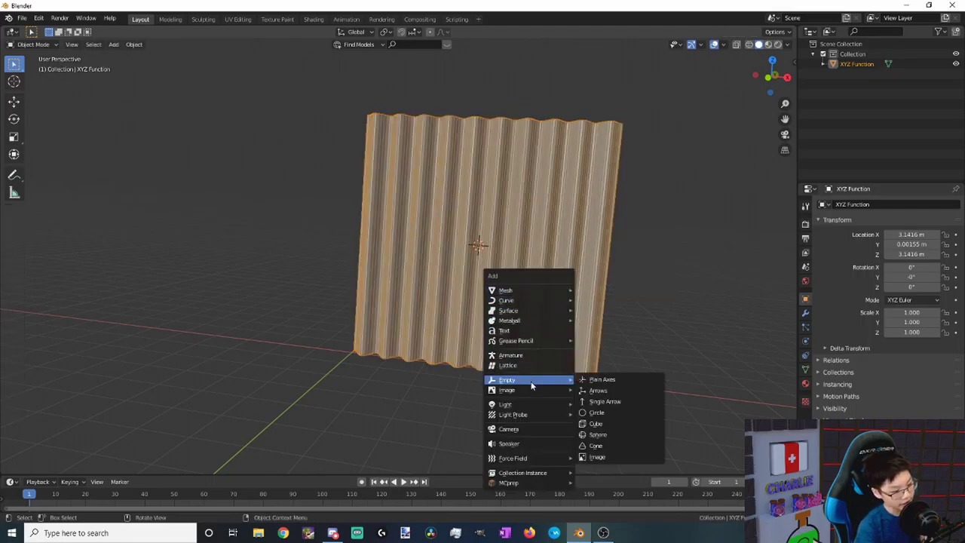
click(631, 391)
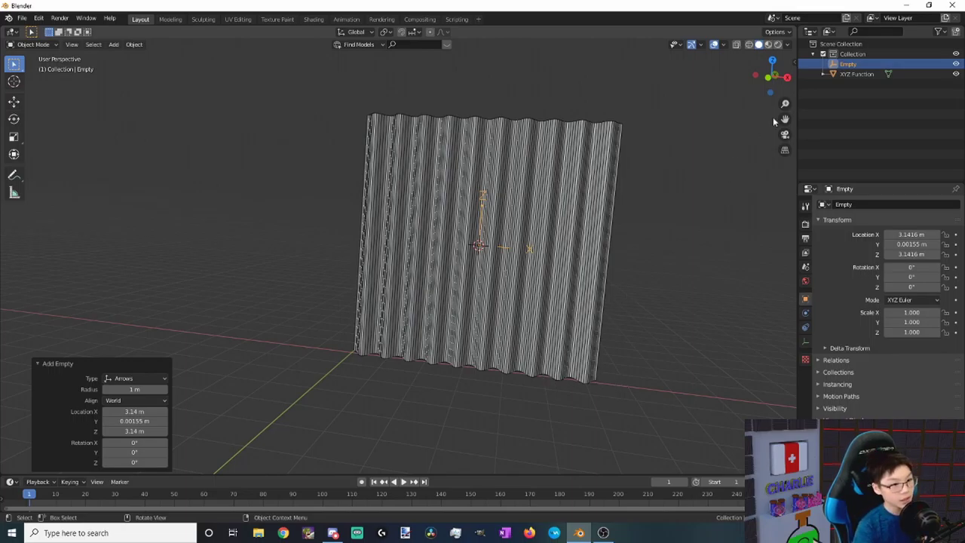
Reselect the XYZ Function sheet and show its modifier properties.
click(858, 75)
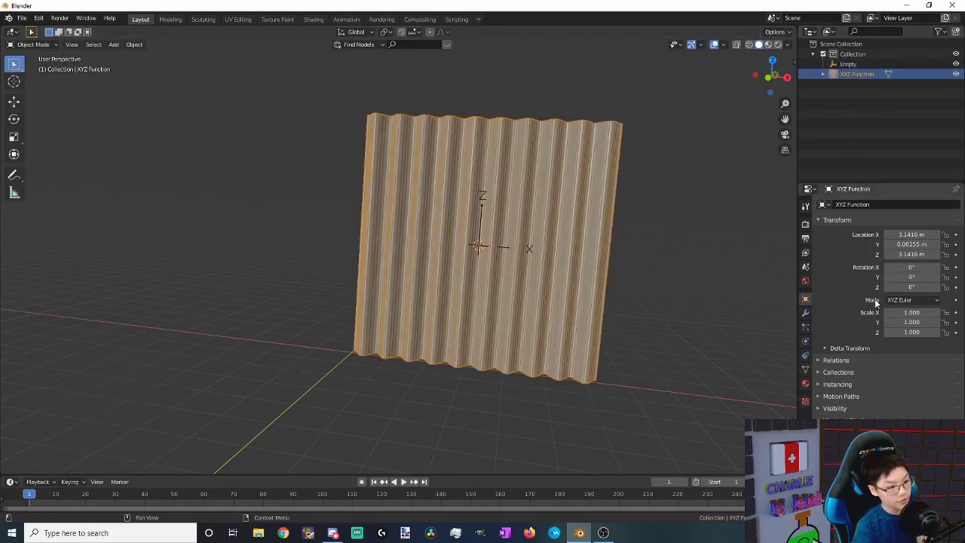
click(806, 341)
click(806, 328)
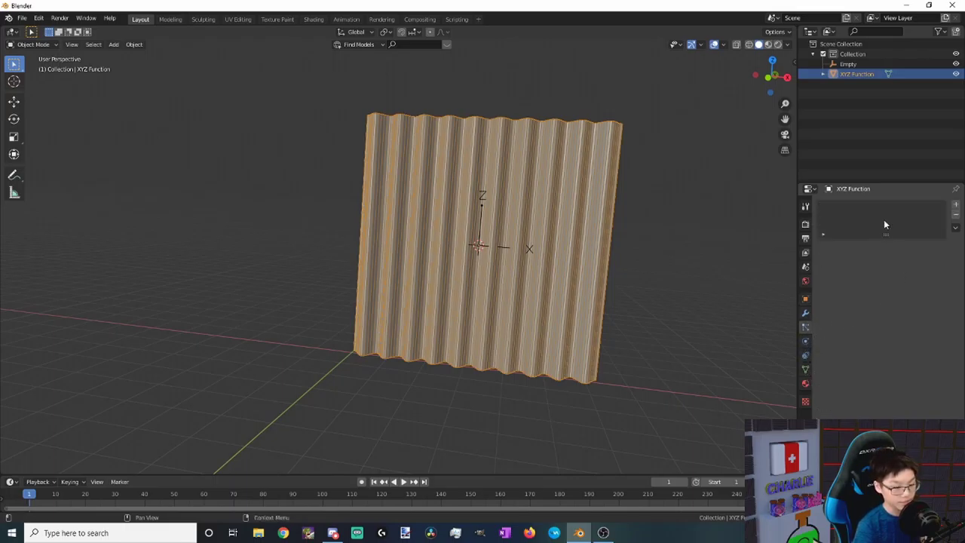
click(805, 312)
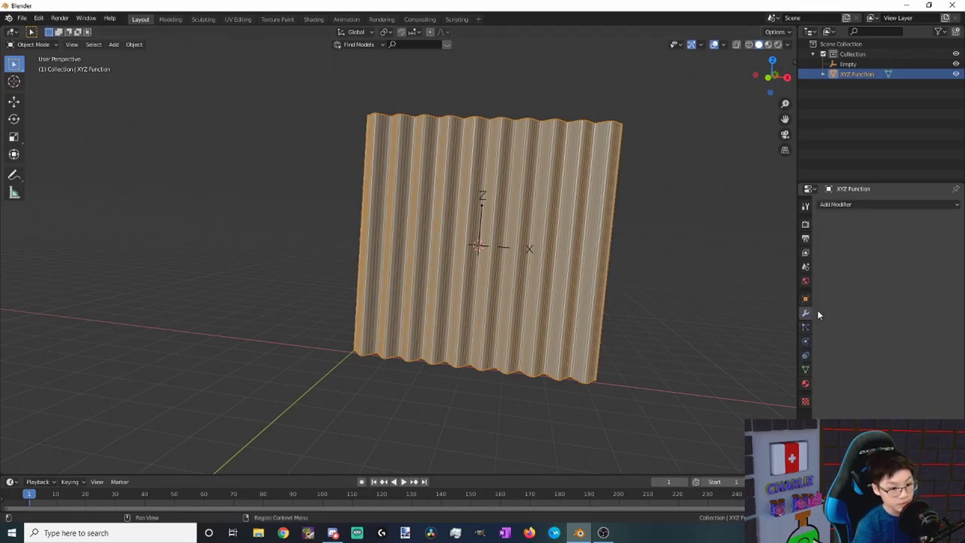
Add an Array modifier with Count 4, Relative Offset X 1.1 and the Empty as object offset.
click(864, 204)
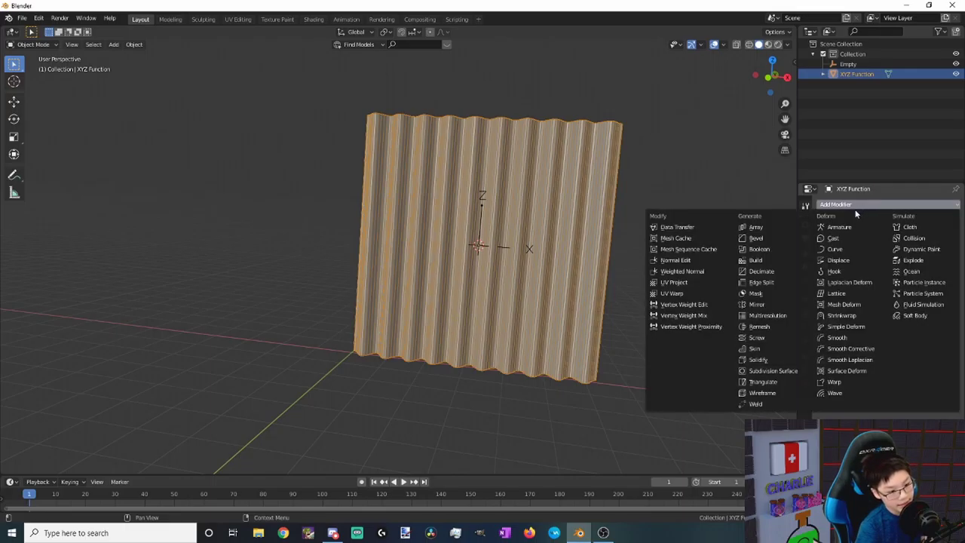
click(777, 228)
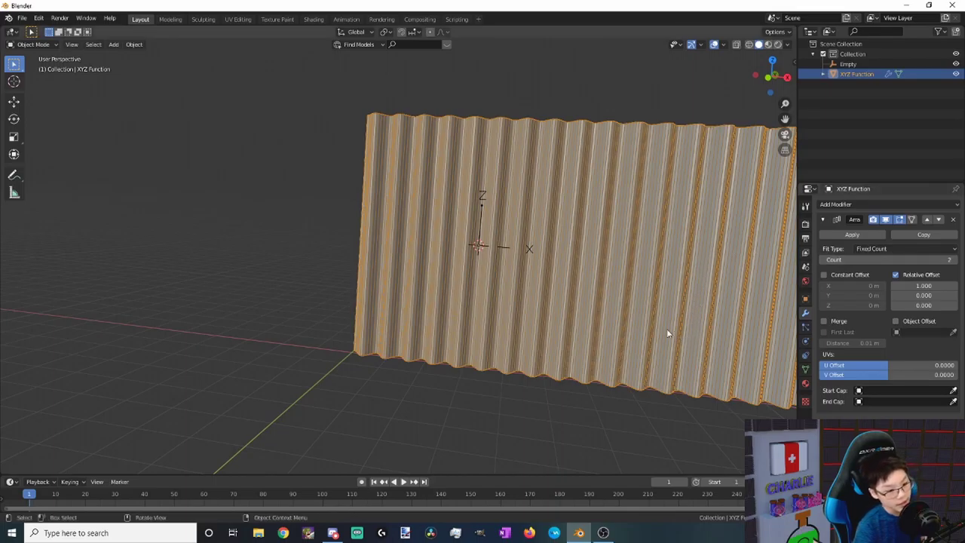
click(896, 321)
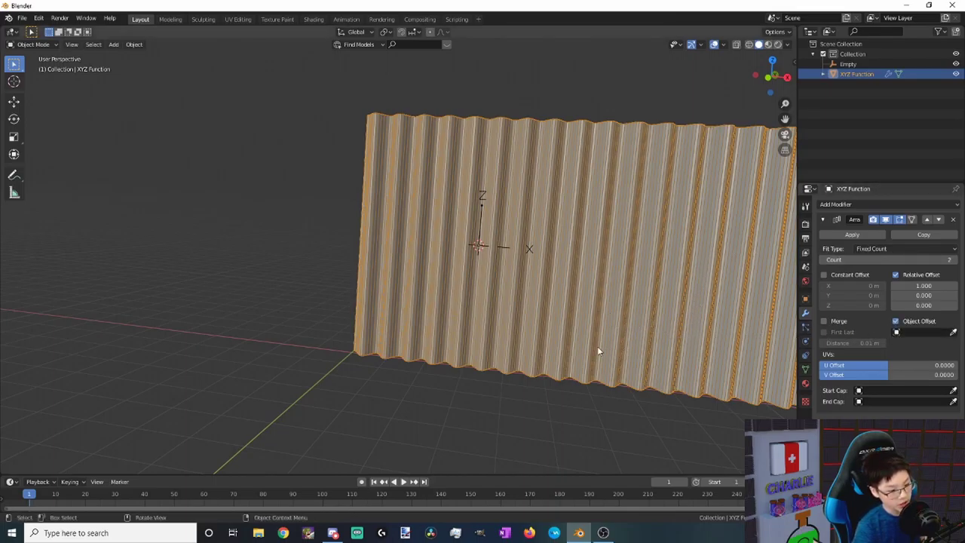
shift+middle_drag(592, 352, 485, 338)
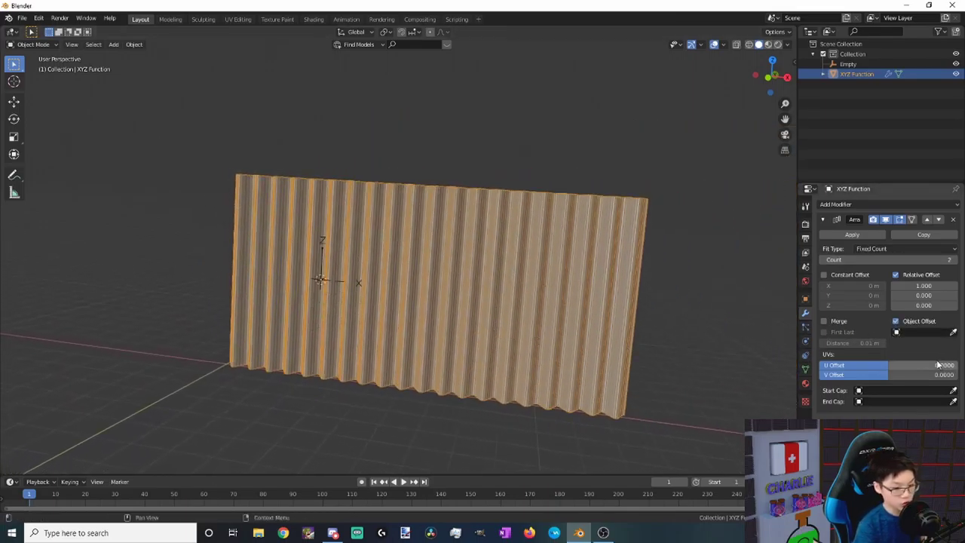
click(924, 332)
click(899, 342)
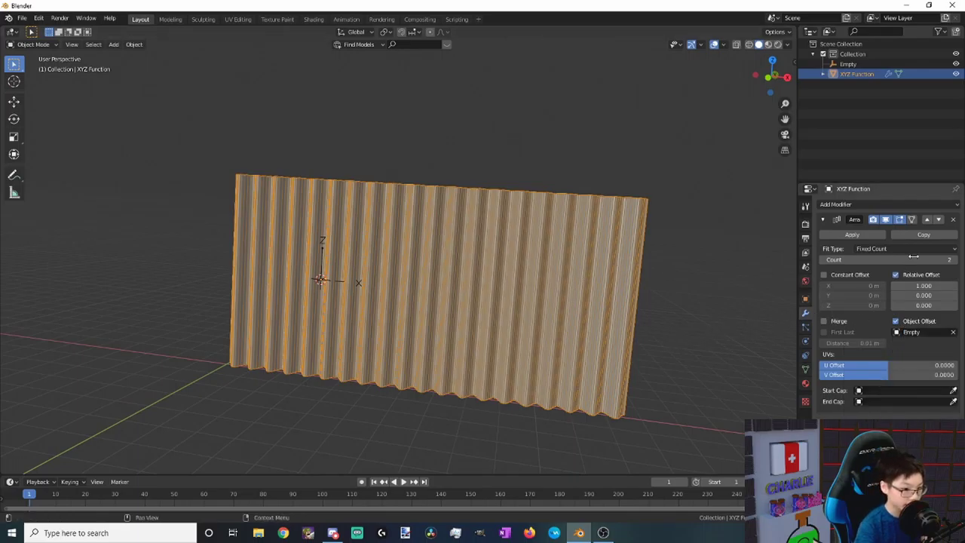
drag(913, 257, 936, 256)
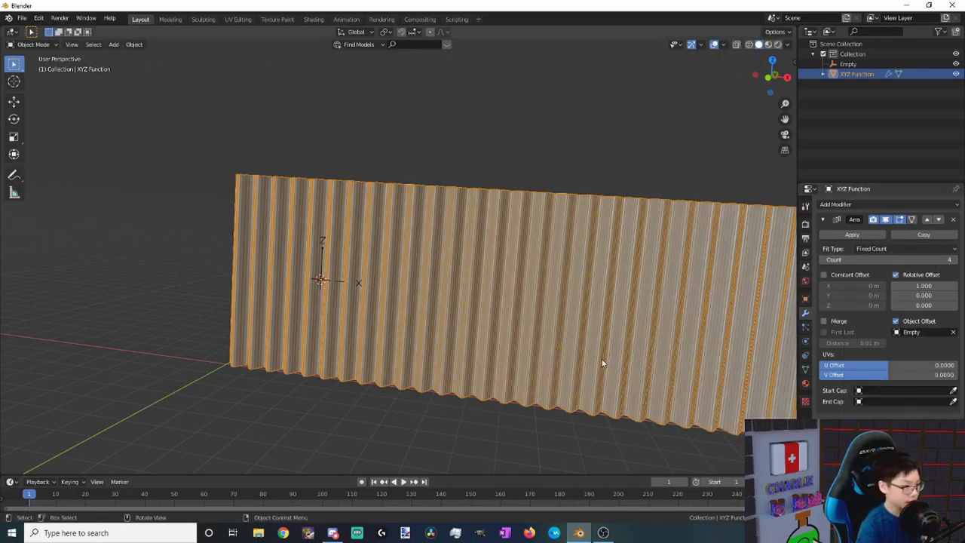
click(924, 285)
text(1.1)
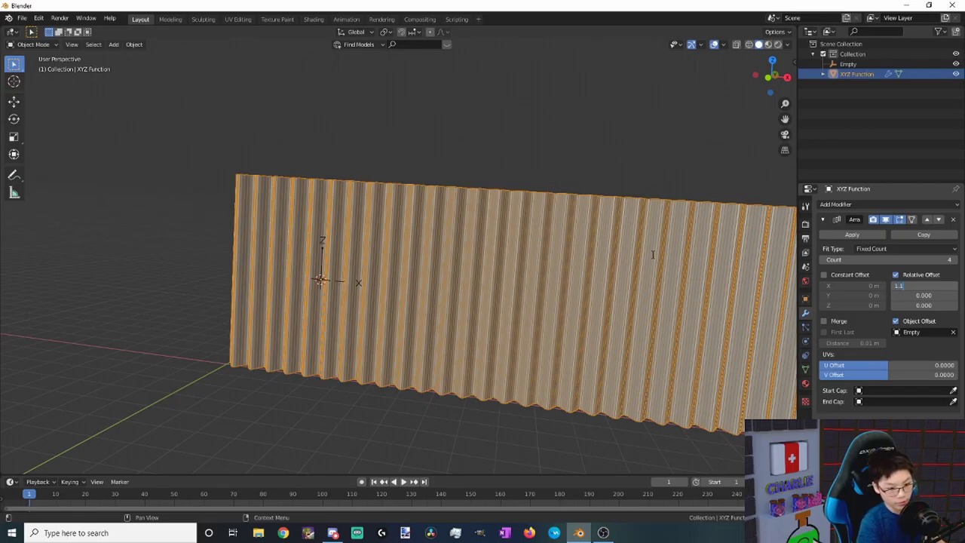
key(Return)
ctrl+scroll(536, 323, down, 3)
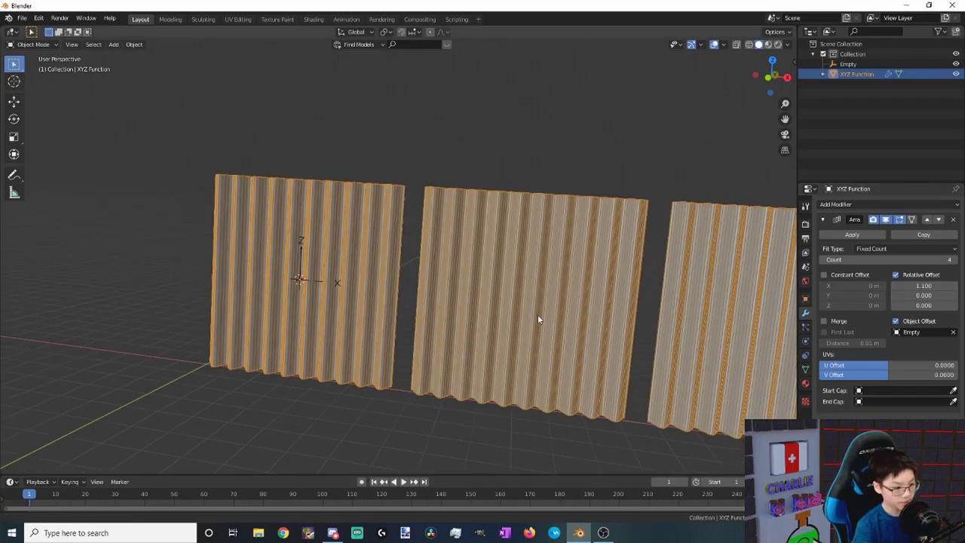
Rotate the Empty 90° about Y to form a 2×2 grid of alternating tiles.
click(857, 66)
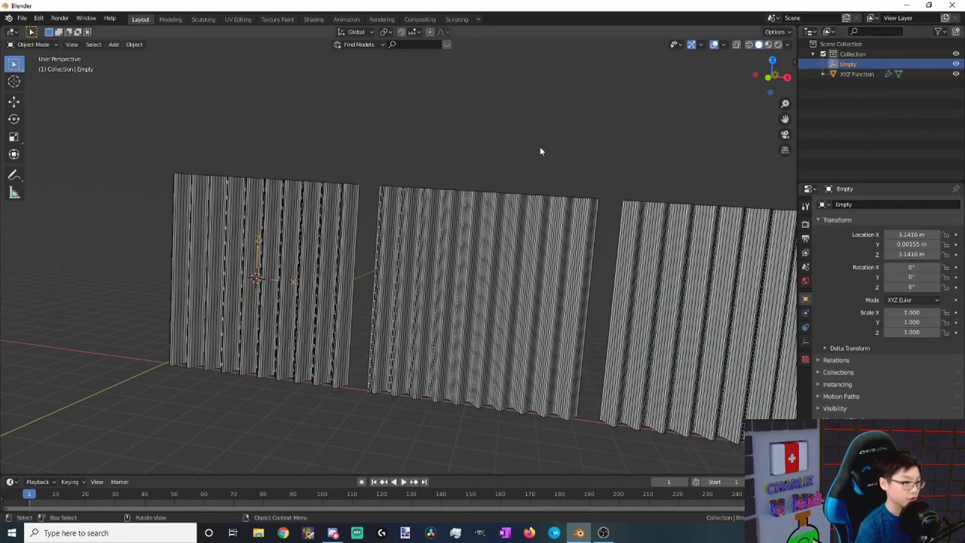
key(r)
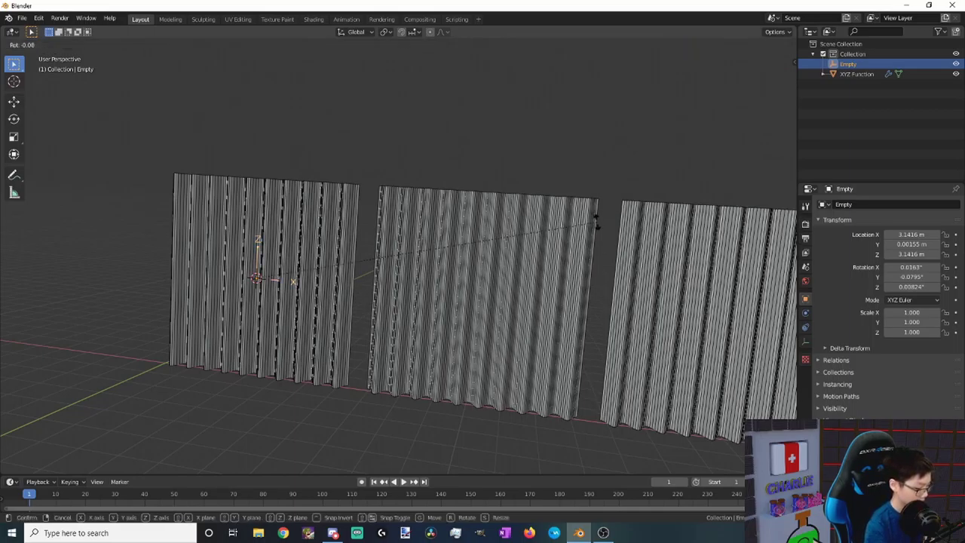
text(y90)
key(Return)
mouse_move(601, 310)
middle_down()
mouse_move(646, 230)
mouse_move(595, 295)
mouse_move(607, 316)
middle_up()
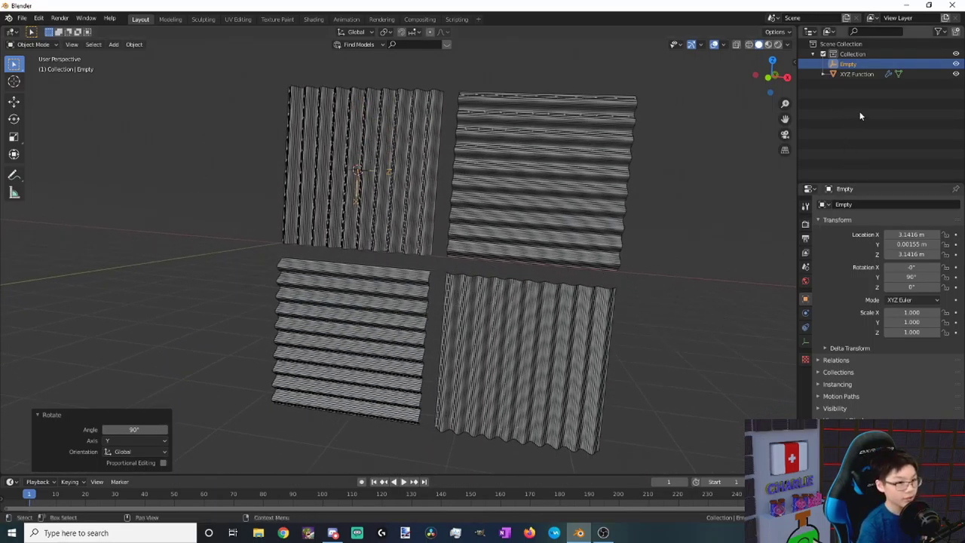
click(854, 73)
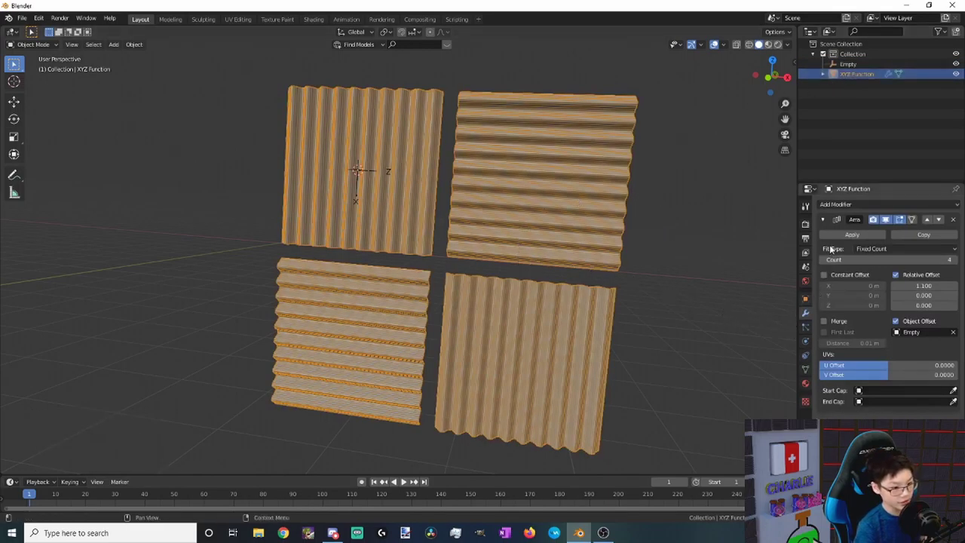
Collapse the first Array modifier and add a second Array modifier.
click(823, 219)
click(823, 220)
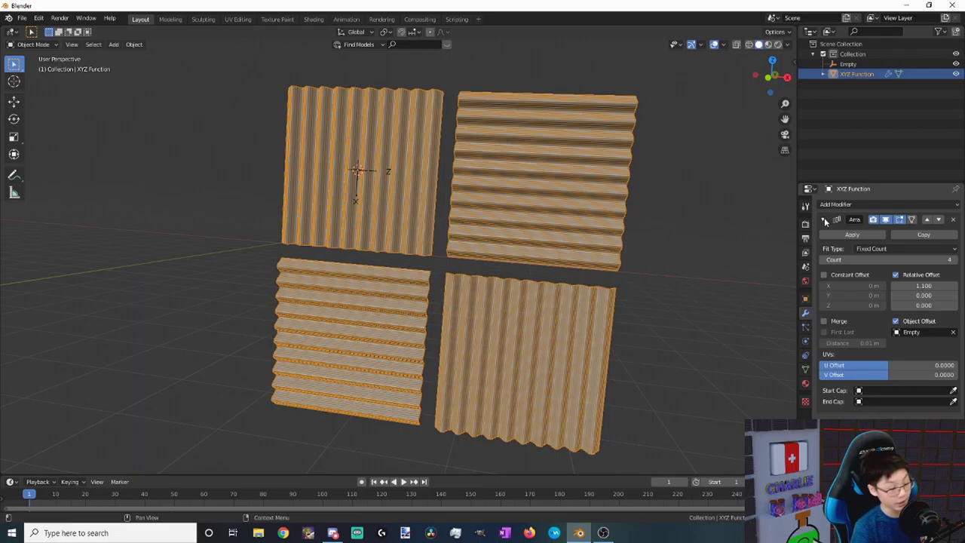
click(824, 218)
click(826, 208)
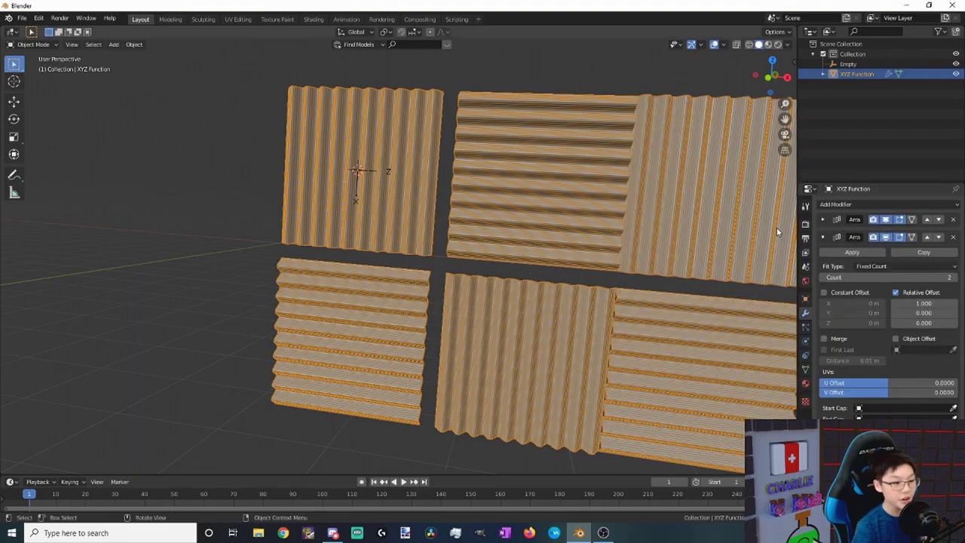
scroll(777, 228, down, 2)
middle_drag(541, 315, 583, 338)
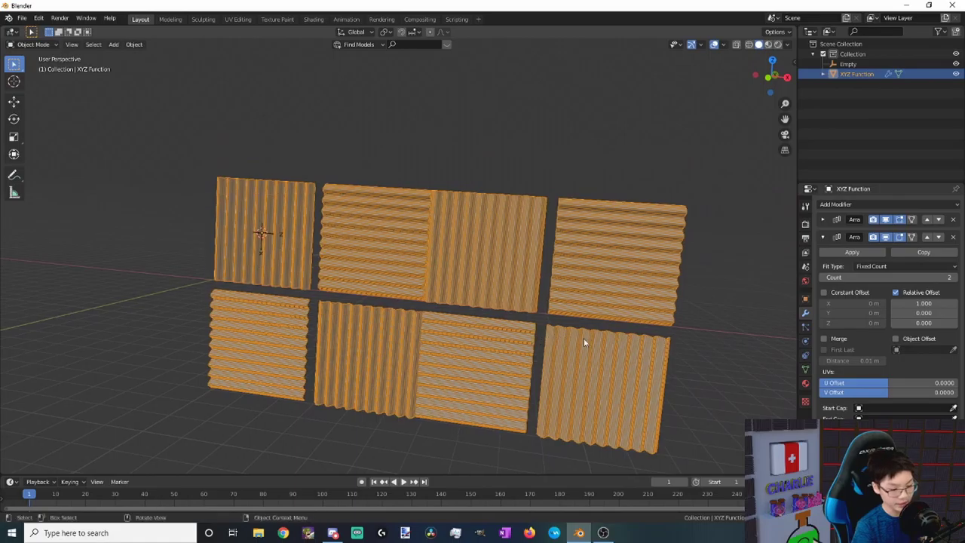
Set the second array's Count to 6 and Relative Offset X to 1.2.
click(935, 278)
text(6)
key(Return)
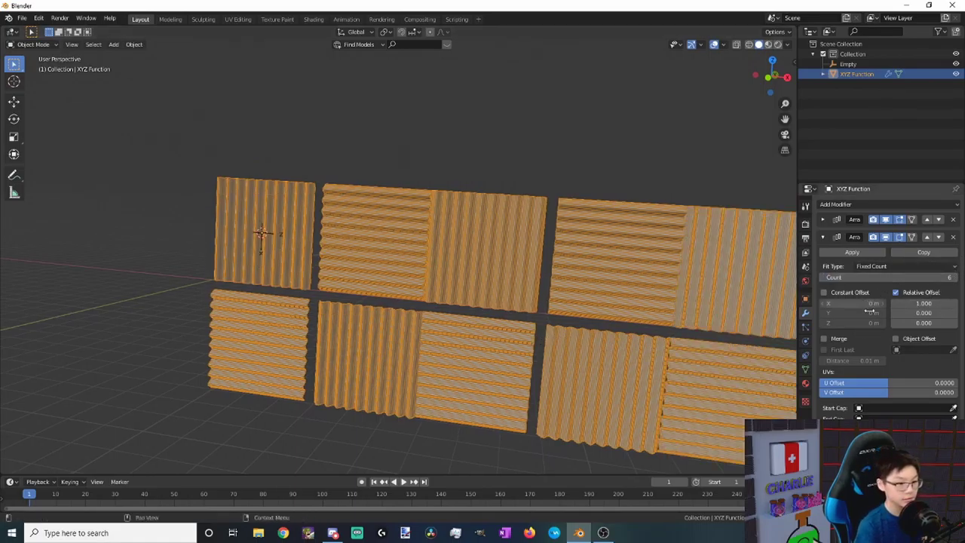
click(921, 303)
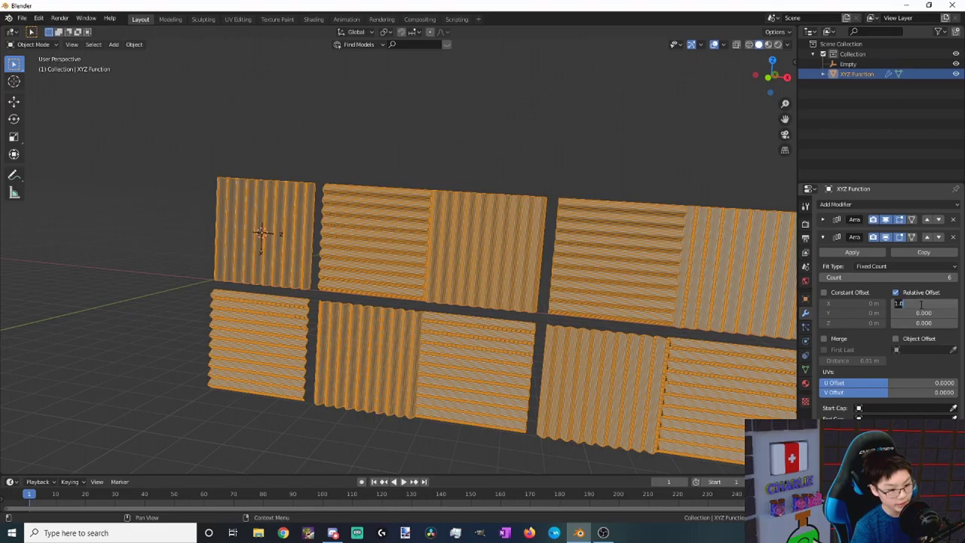
text(1.2)
key(Return)
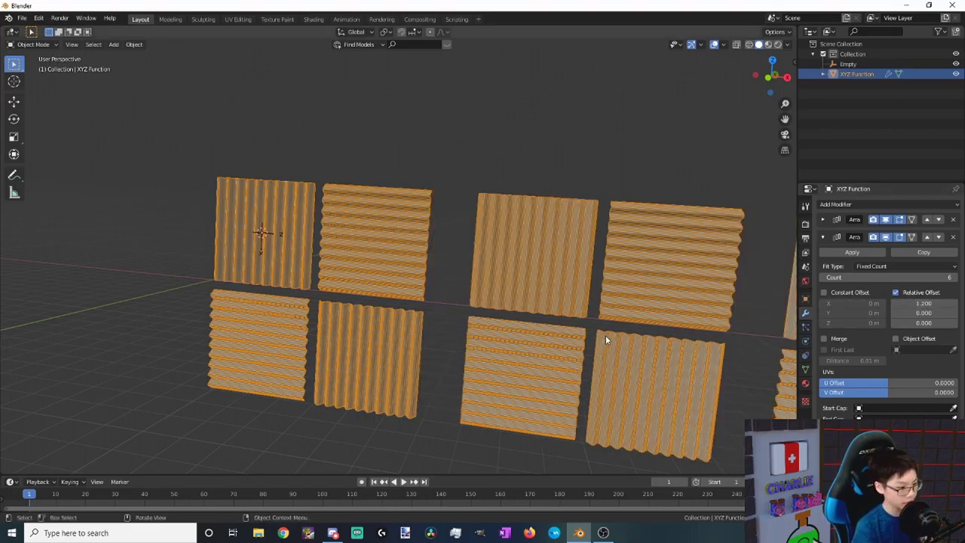
scroll(662, 354, down, 3)
middle_drag(596, 359, 793, 144)
click(767, 83)
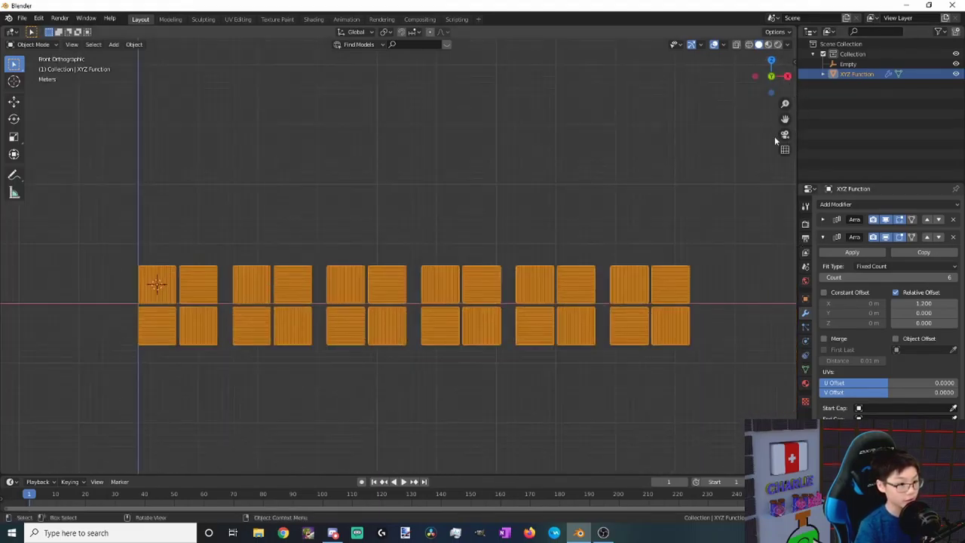
middle_drag(469, 278, 499, 294)
click(770, 78)
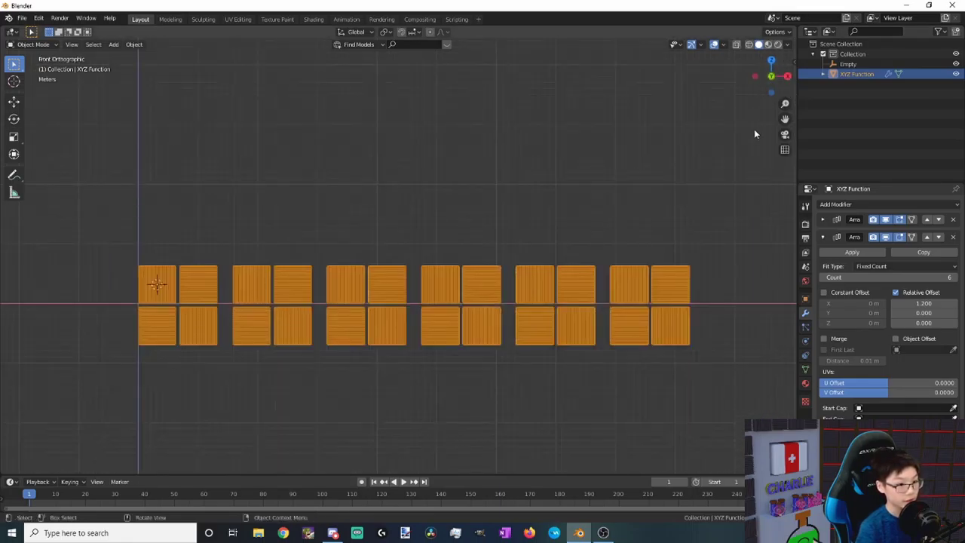
click(825, 236)
Add a third Array with Count 4, X offset 0 and Z offset 1.2, then hide the Empty.
click(837, 204)
click(774, 226)
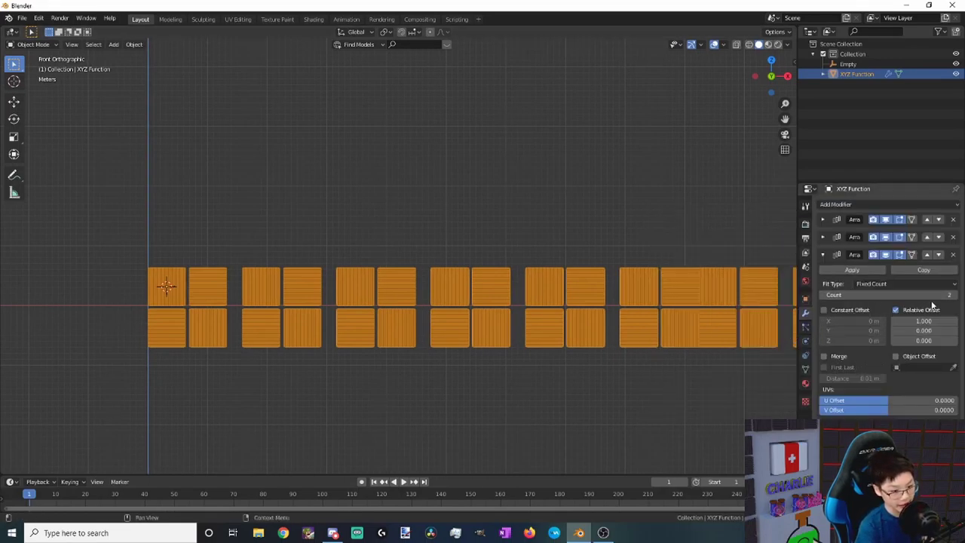
drag(914, 295, 935, 295)
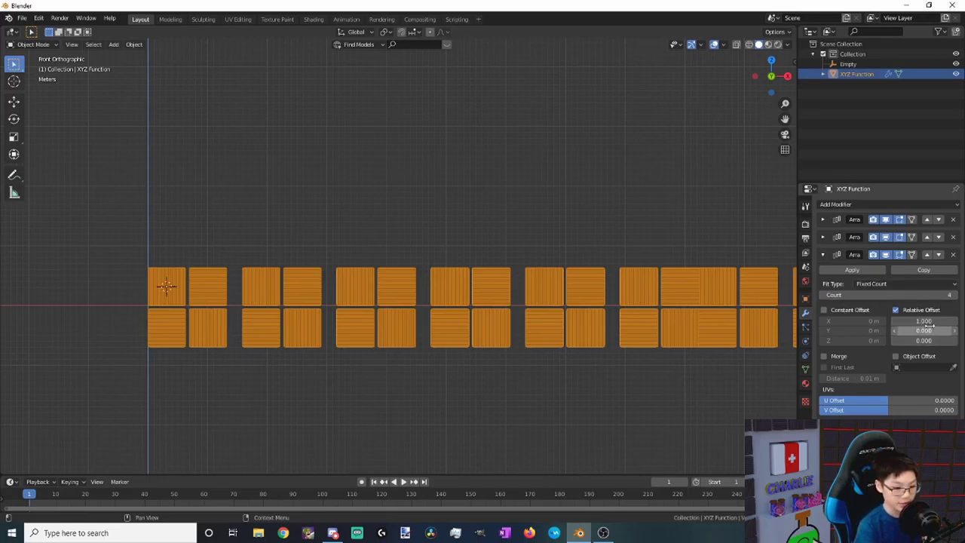
click(909, 320)
text(0)
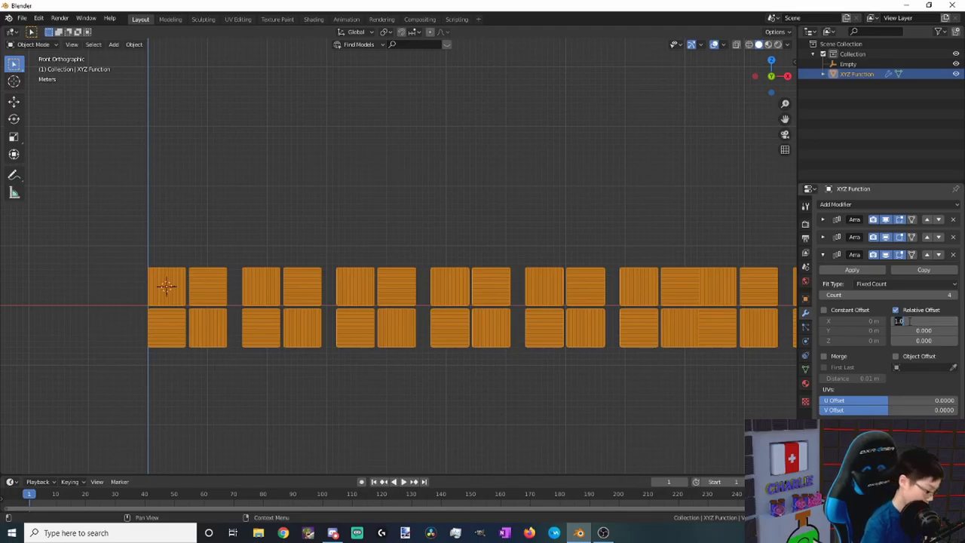
key(Return)
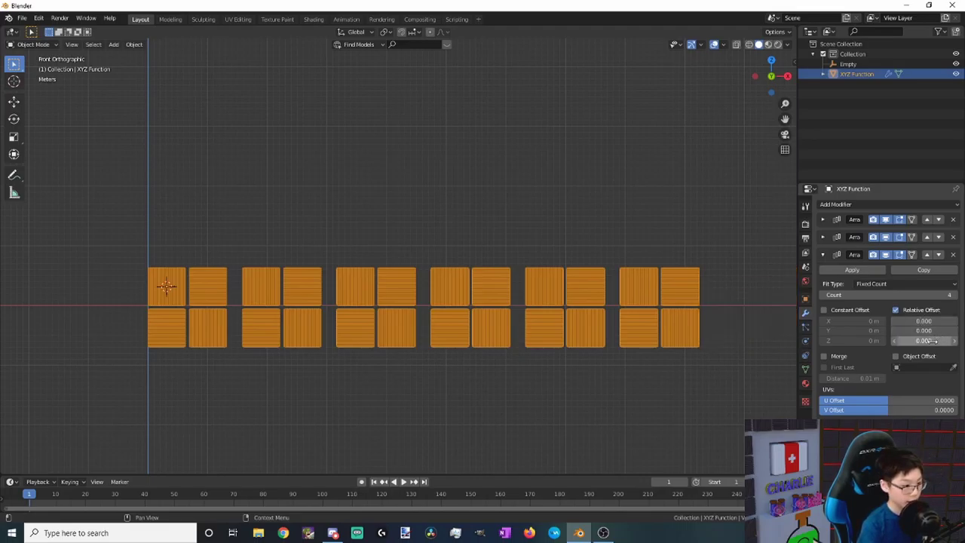
drag(938, 341, 959, 341)
scroll(553, 334, down, 2)
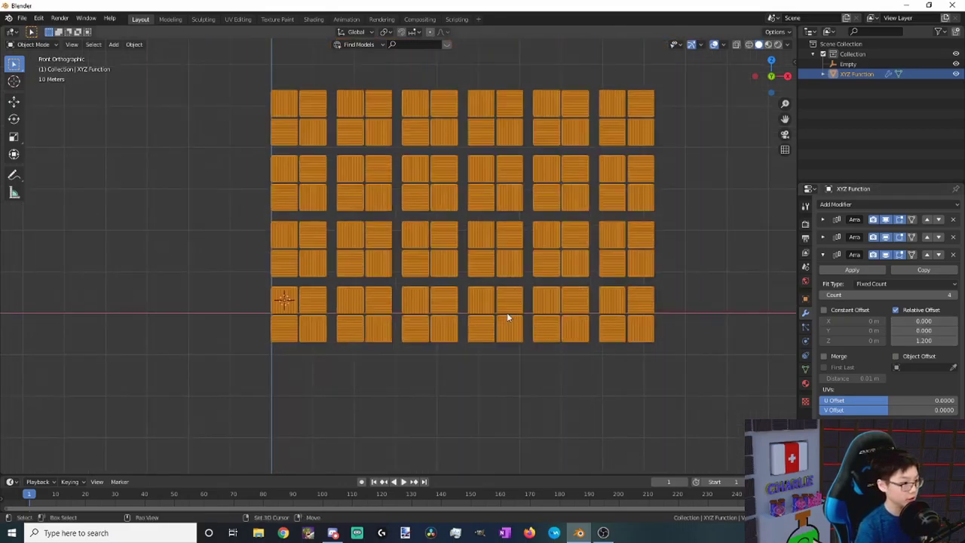
shift+middle_drag(506, 312, 510, 349)
scroll(522, 346, up, 1)
scroll(515, 358, up, 1)
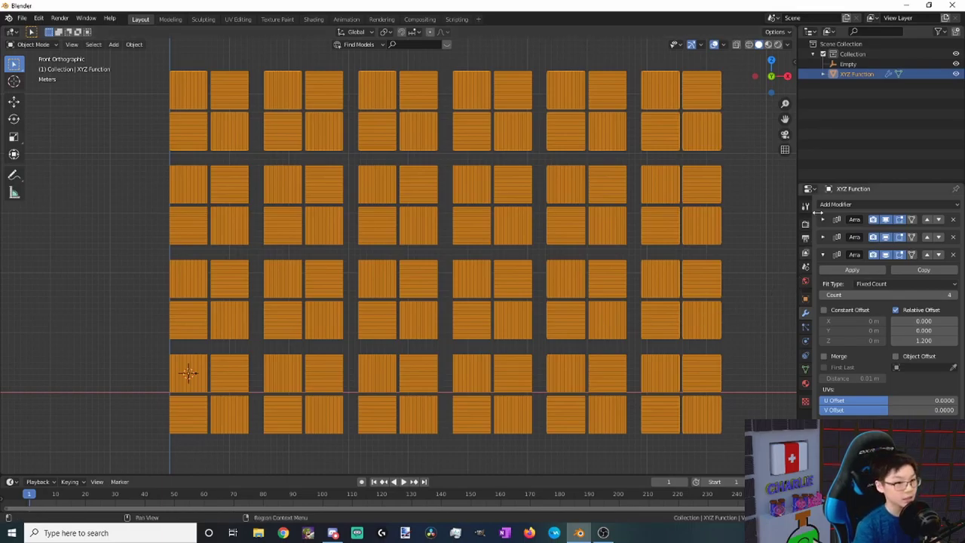
click(956, 63)
Hide the XYZ Function tile grid, add a mesh cylinder, and view it in front orthographic.
click(956, 73)
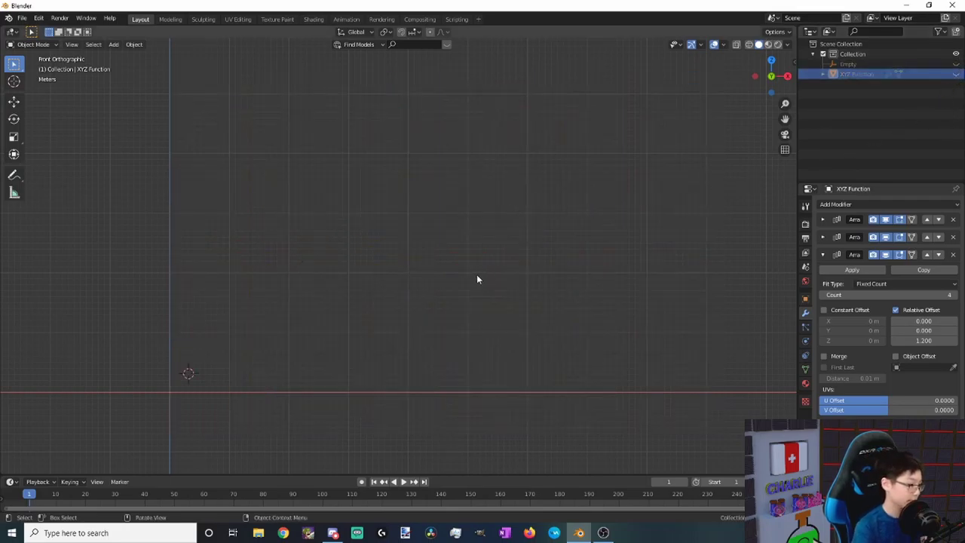
key(shift+a)
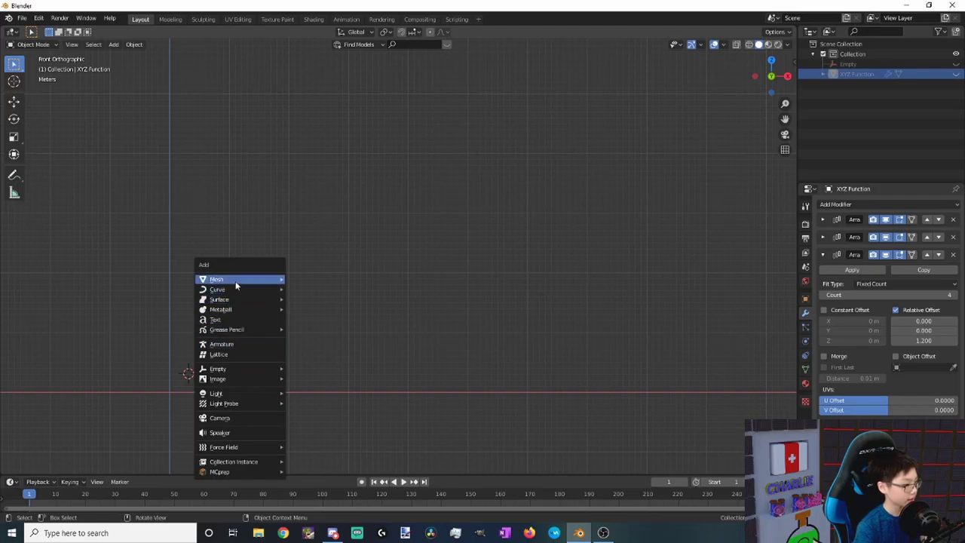
mouse_move(256, 279)
click(310, 97)
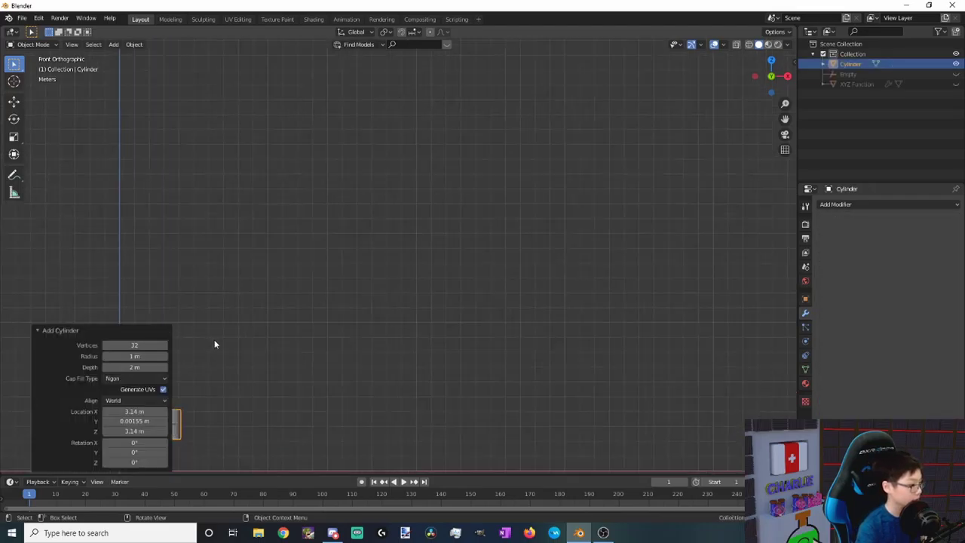
middle_drag(214, 339, 470, 253)
click(772, 92)
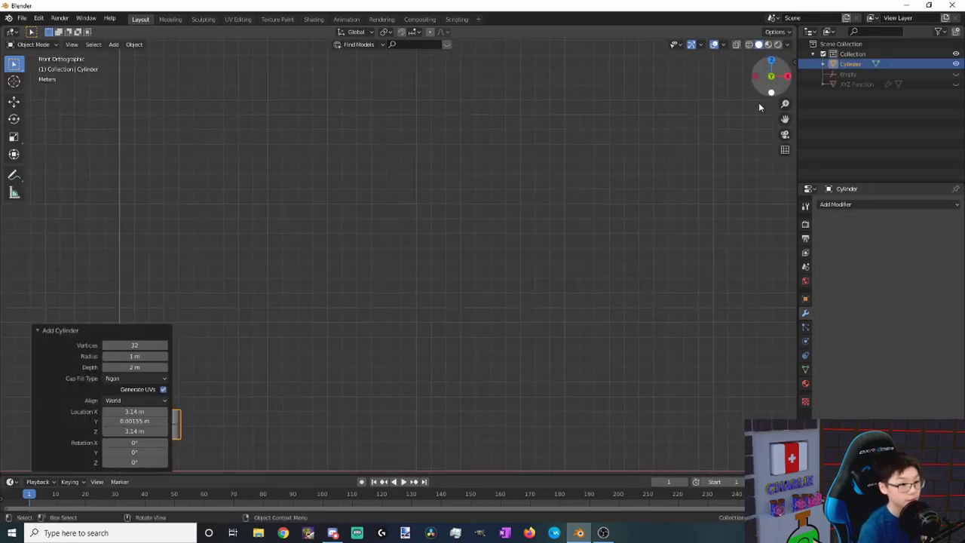
middle_drag(246, 377, 423, 318)
click(771, 76)
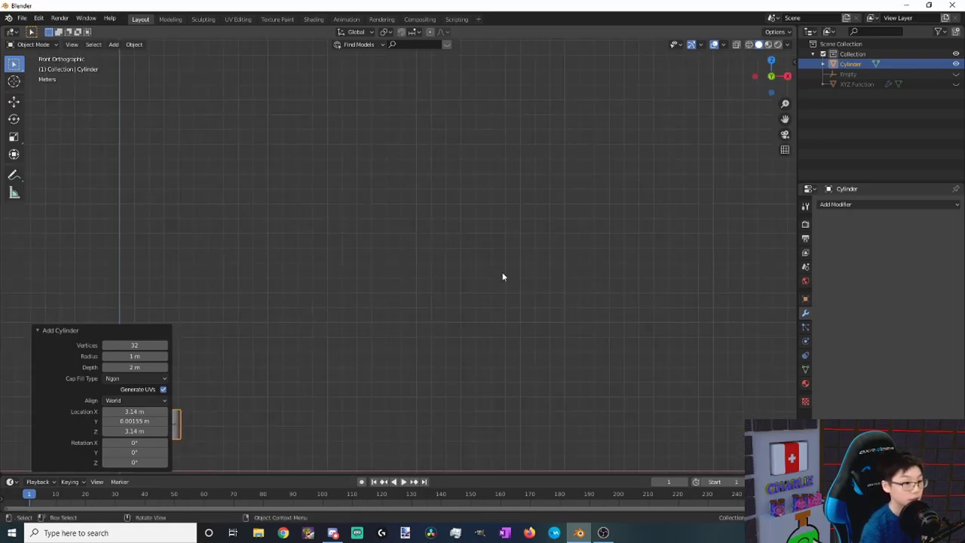
scroll(390, 384, up, 4)
scroll(384, 388, up, 2)
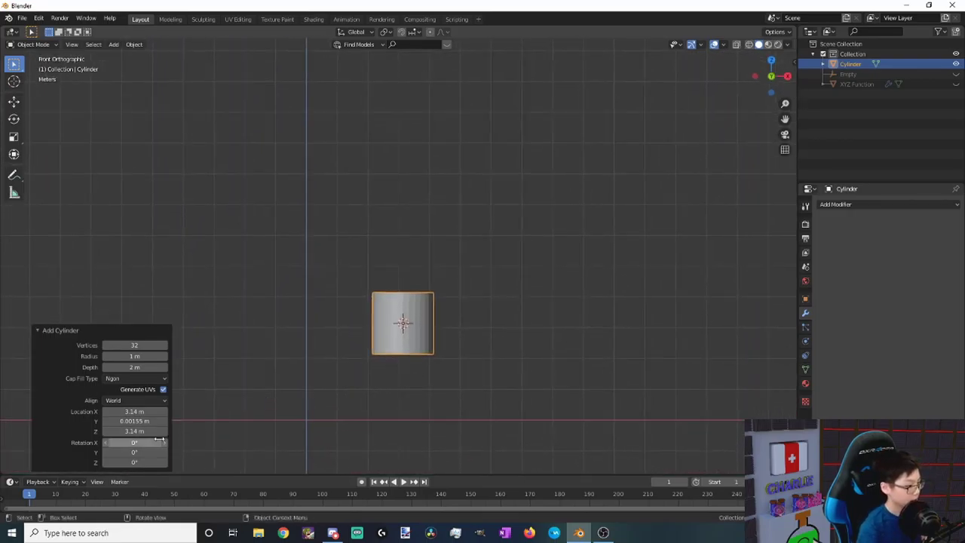
Give the new cylinder a depth of 20 m and a radius of 0.5 m.
click(147, 367)
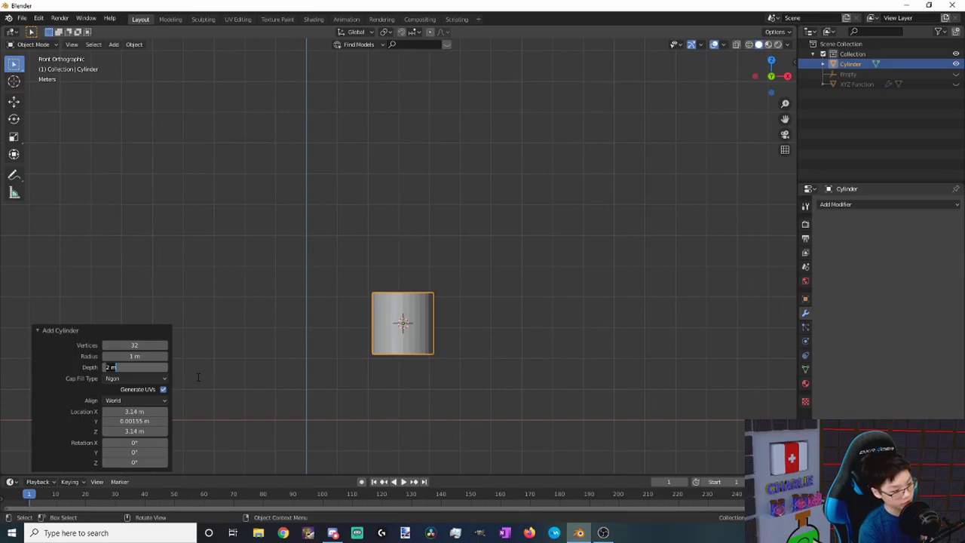
key(BackSpace)
key(BackSpace)
text(0)
key(Return)
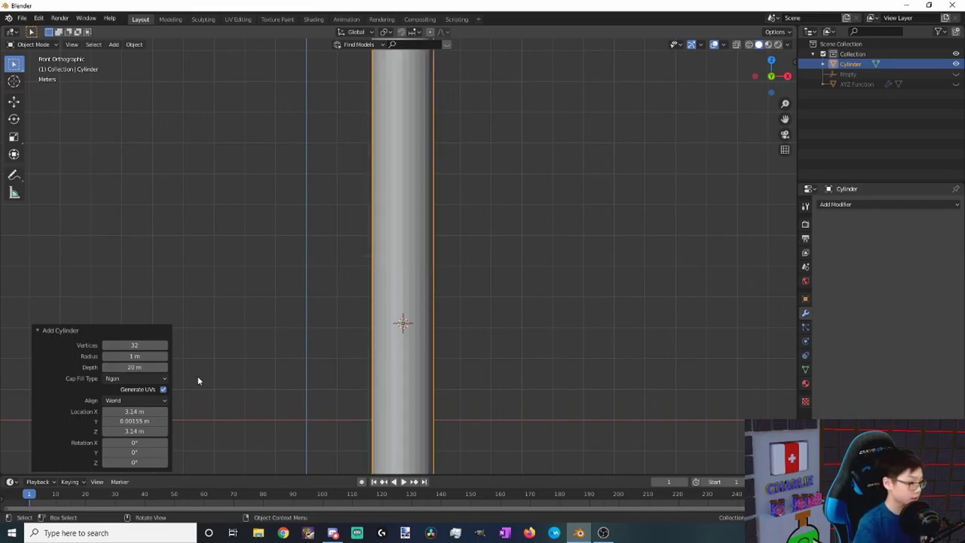
scroll(308, 435, down, 2)
shift+middle_drag(358, 422, 417, 366)
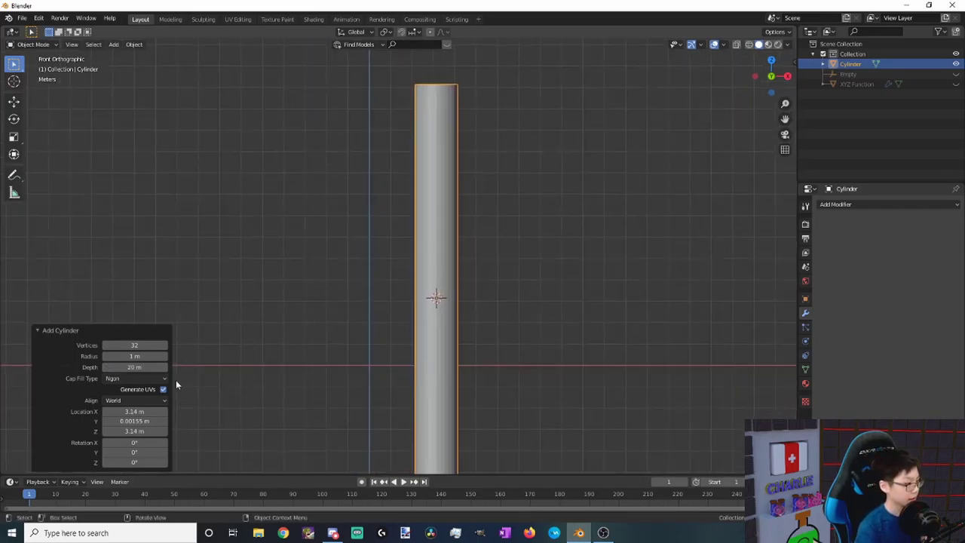
click(158, 356)
text(0.5)
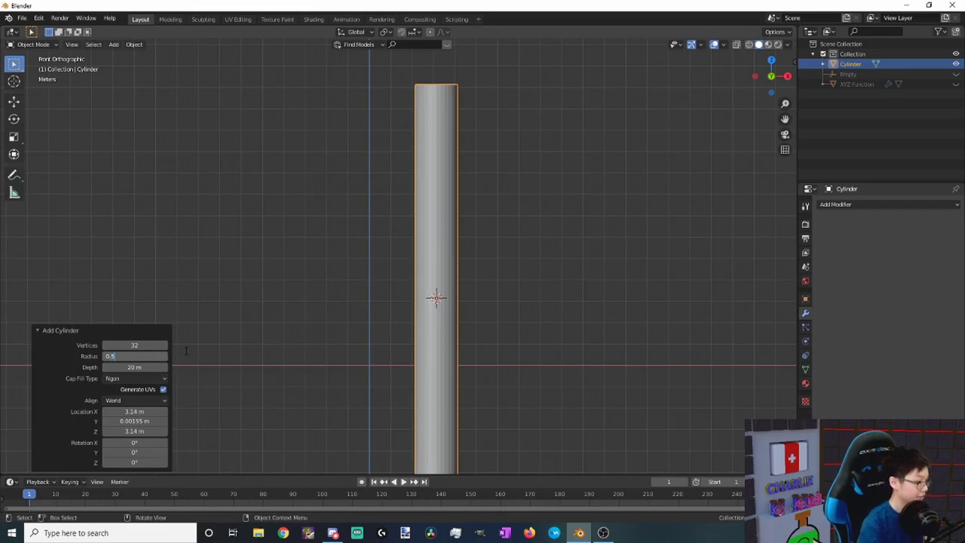
key(Return)
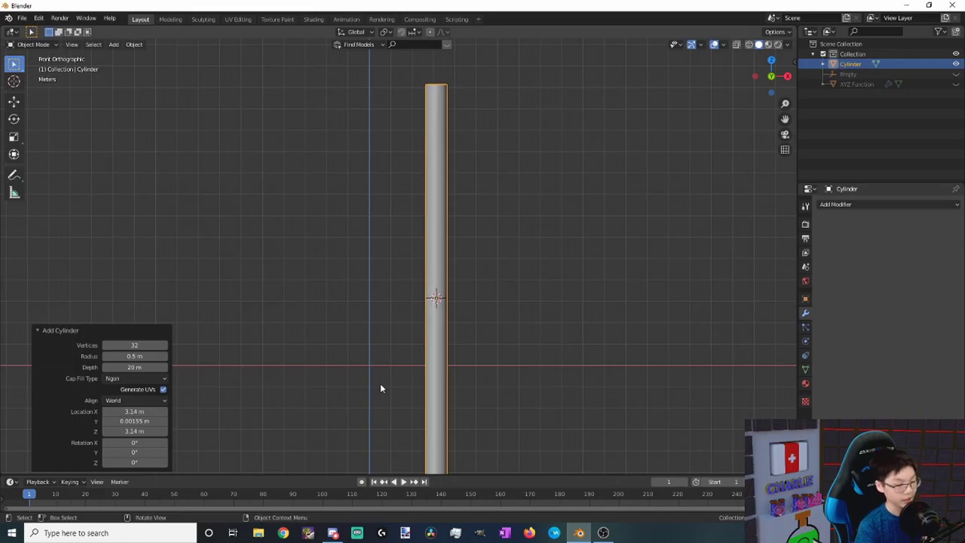
scroll(383, 395, down, 3)
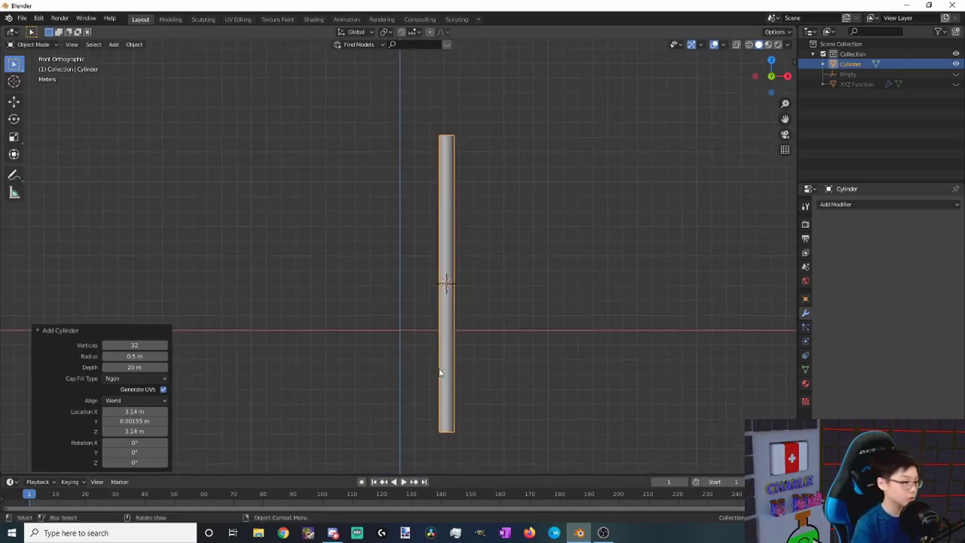
In Edit Mode with edge select, select only the cylinder's top rim loop.
middle_drag(480, 293, 461, 308)
key(Tab)
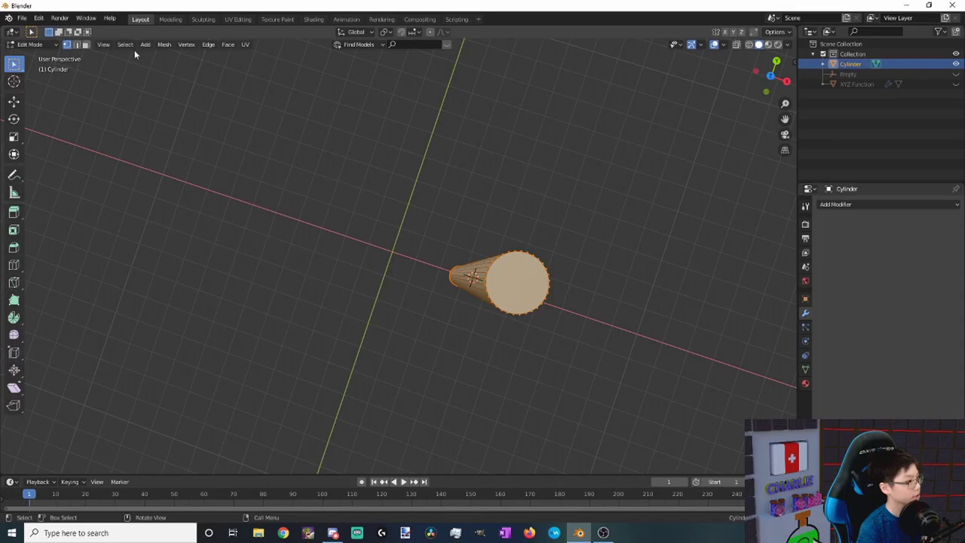
click(76, 44)
middle_drag(485, 308, 611, 287)
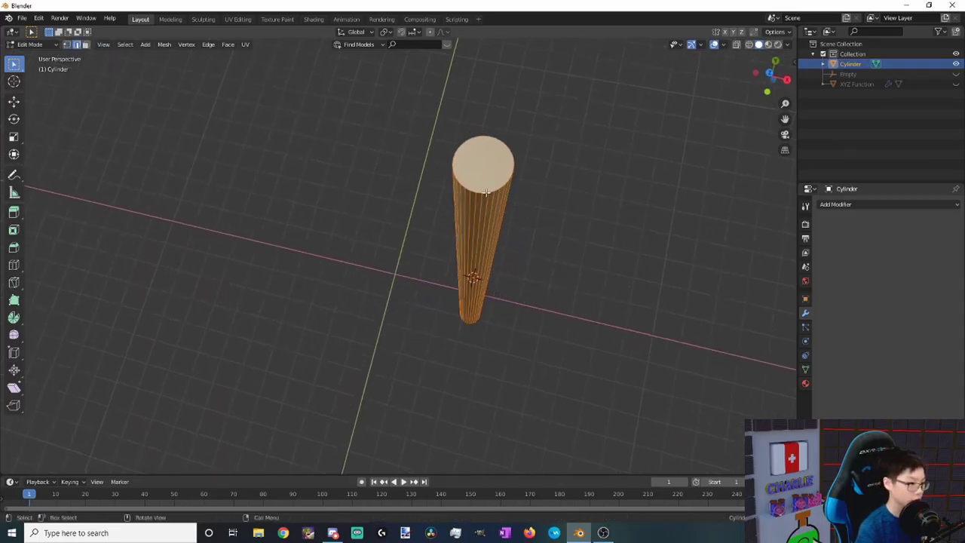
key(alt+a)
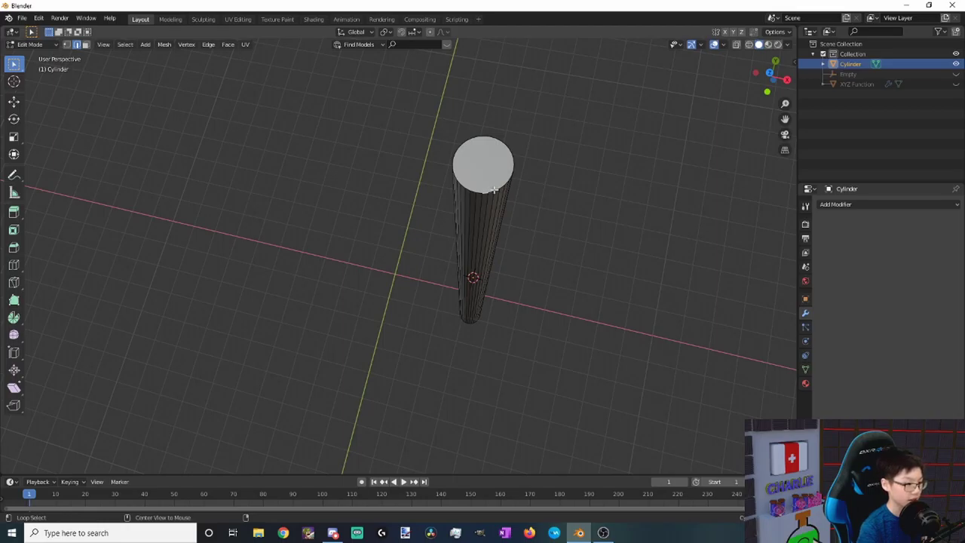
alt+click(494, 190)
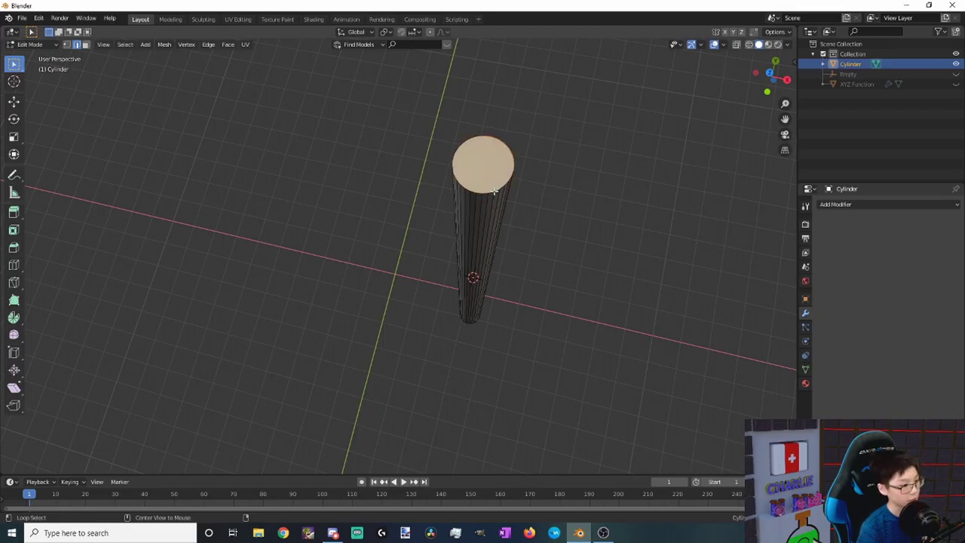
Bevel the top rim edges with a 0.3 m offset and 5 segments.
click(208, 44)
click(223, 65)
click(114, 204)
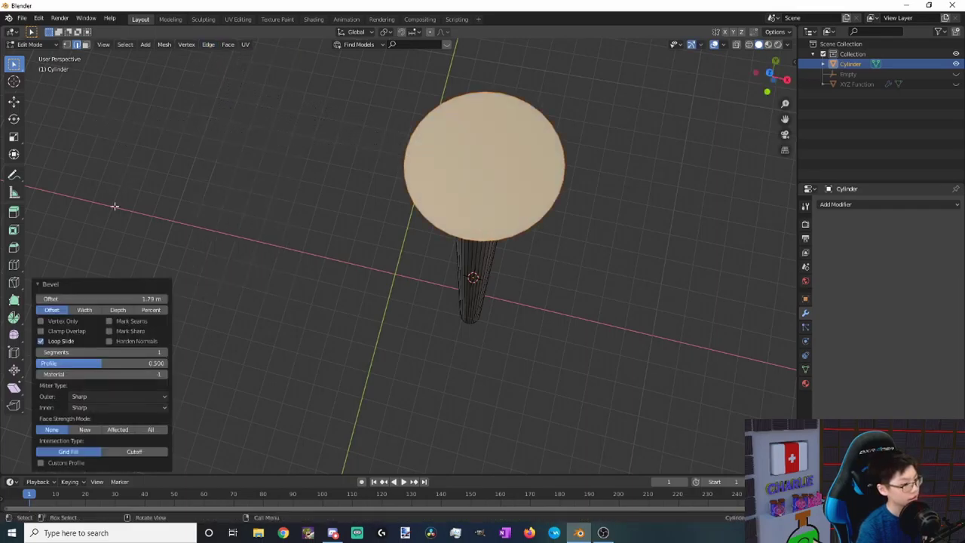
click(102, 299)
text(0.3)
key(Return)
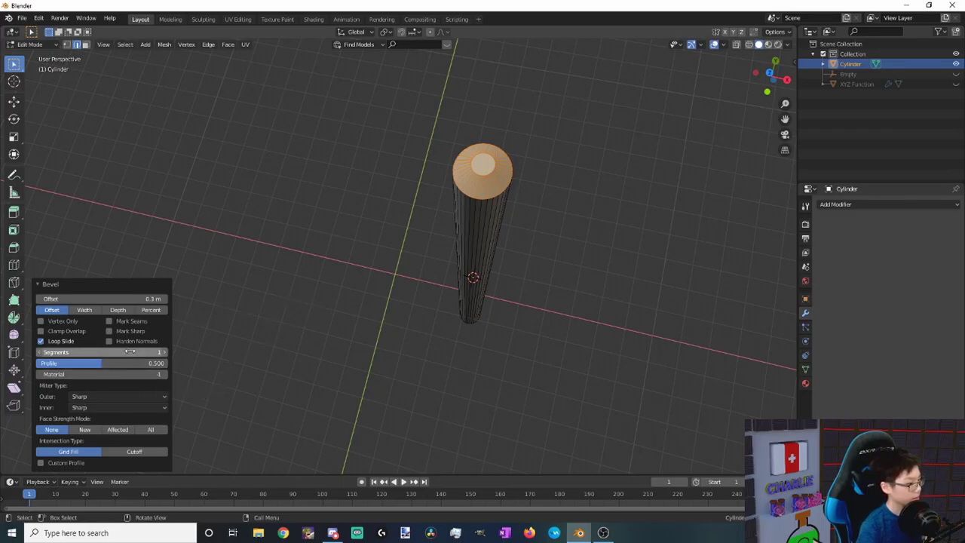
click(157, 352)
text(5)
key(Return)
middle_drag(339, 343, 354, 268)
Bevel the cap at the cylinder's other end with a 0.3 m width and 5 segments.
key(alt+a)
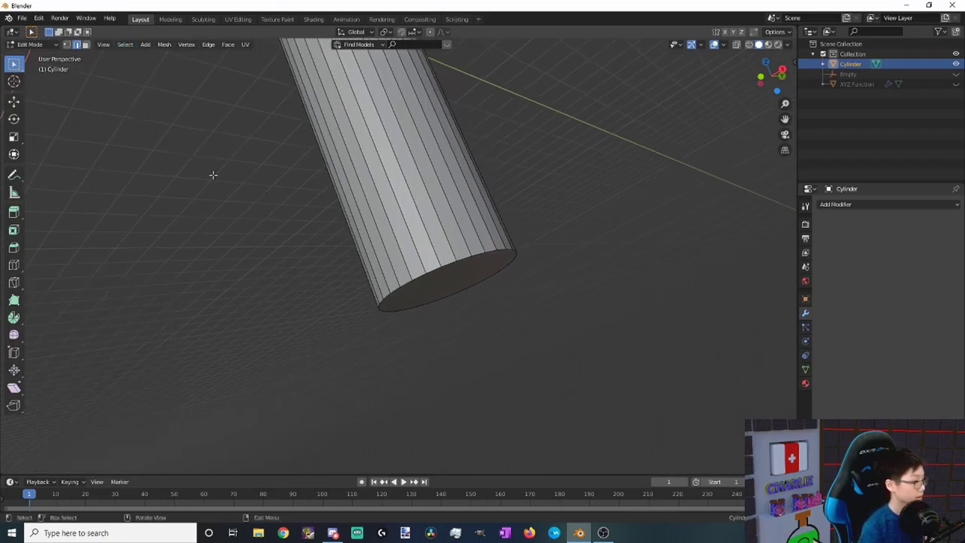
click(429, 273)
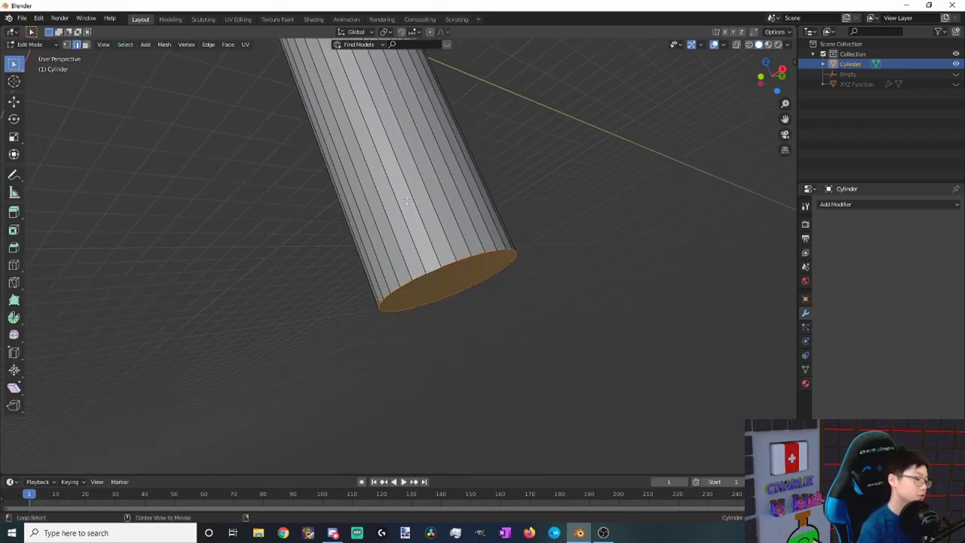
click(197, 44)
click(226, 67)
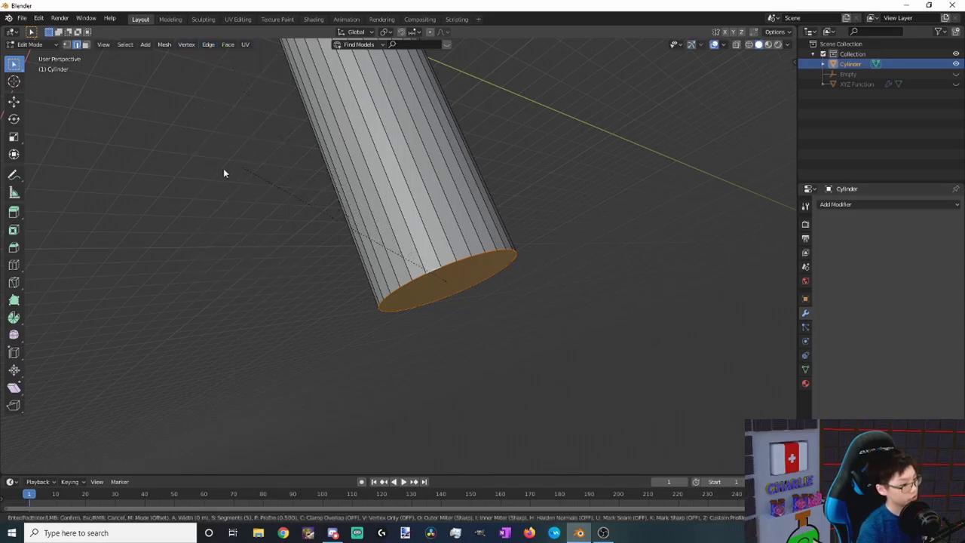
click(103, 164)
click(143, 299)
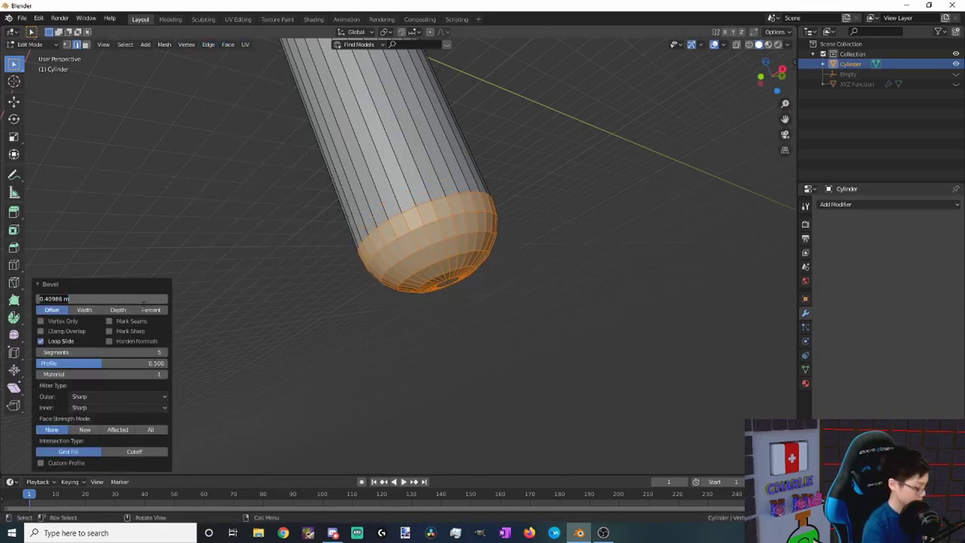
text(0.3)
key(Return)
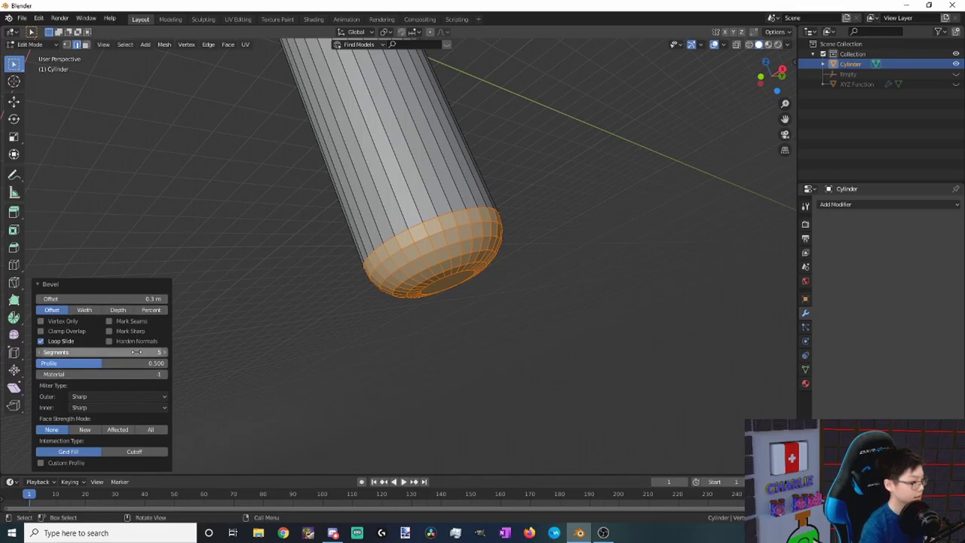
scroll(305, 248, down, 8)
middle_drag(300, 219, 736, 74)
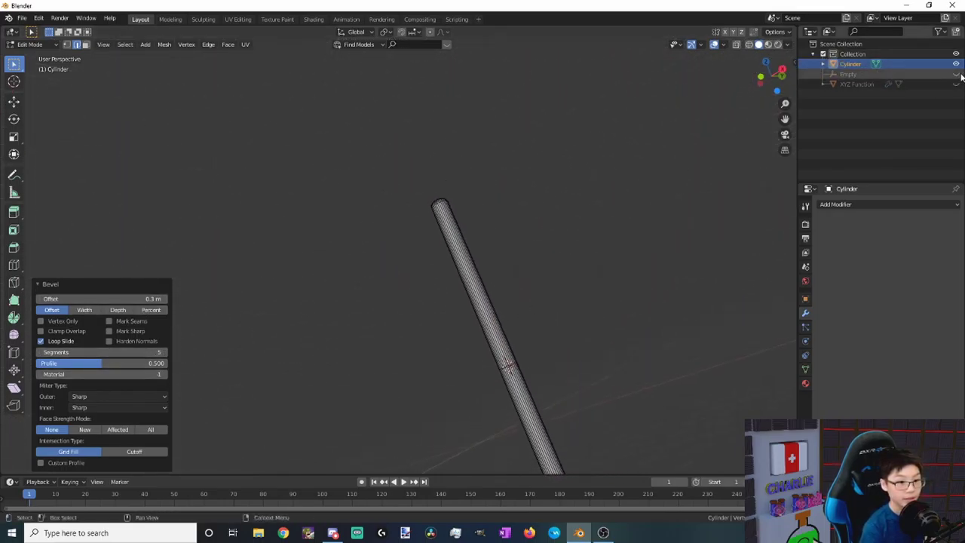
Unhide the Empty and XYZ Function tile grid and return to Object Mode in front view.
click(758, 81)
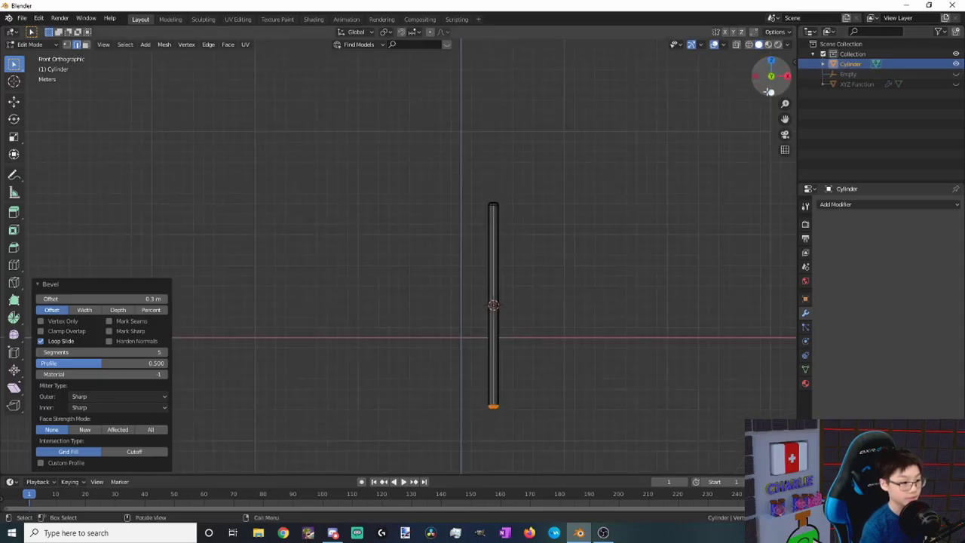
click(956, 74)
click(956, 84)
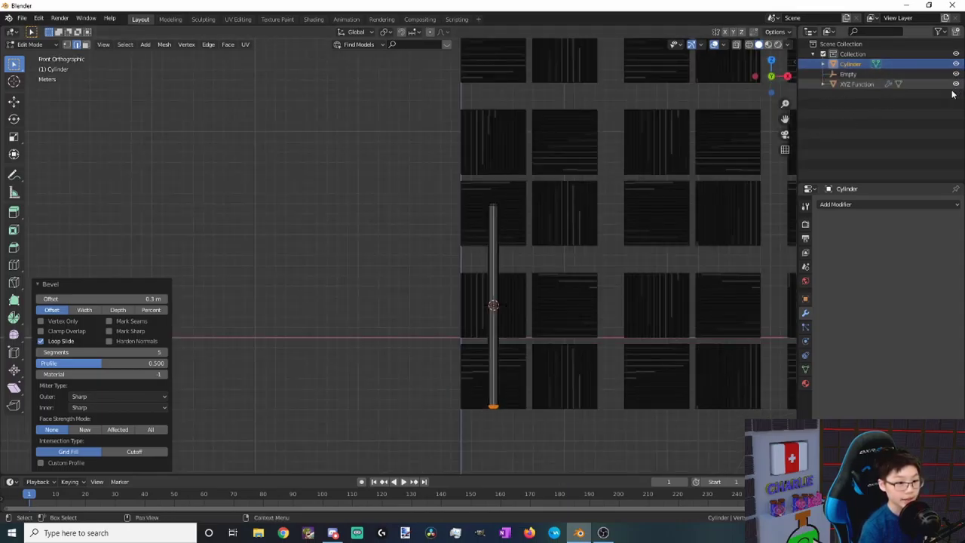
shift+middle_drag(624, 265, 539, 316)
key(Tab)
scroll(527, 324, down, 1)
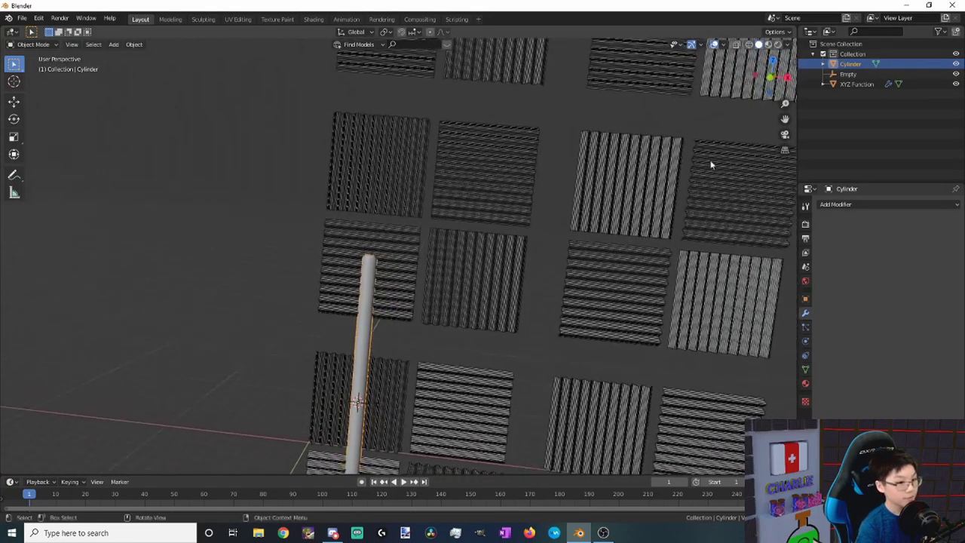
click(769, 78)
shift+middle_drag(622, 279, 527, 288)
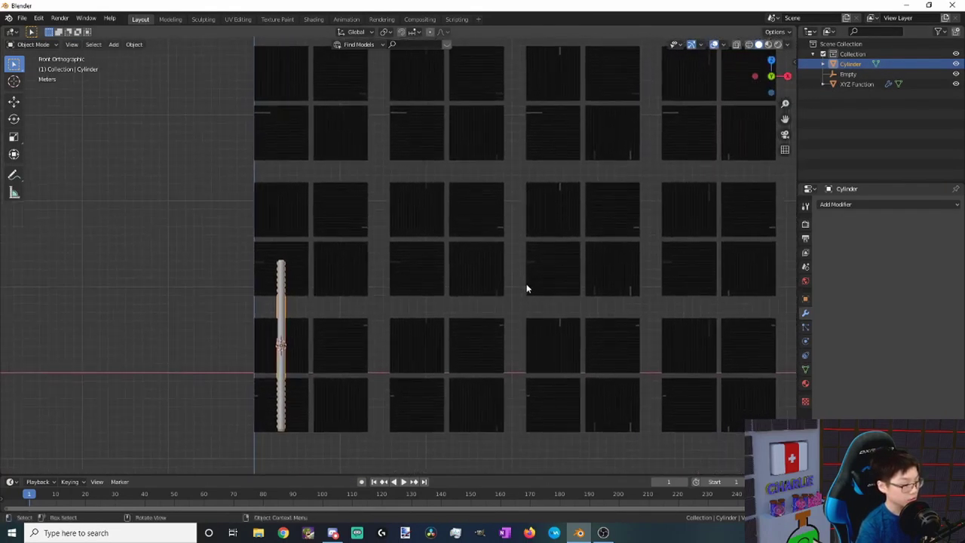
Rotate the cylinder 90° about Y and apply all transforms.
text(ry)
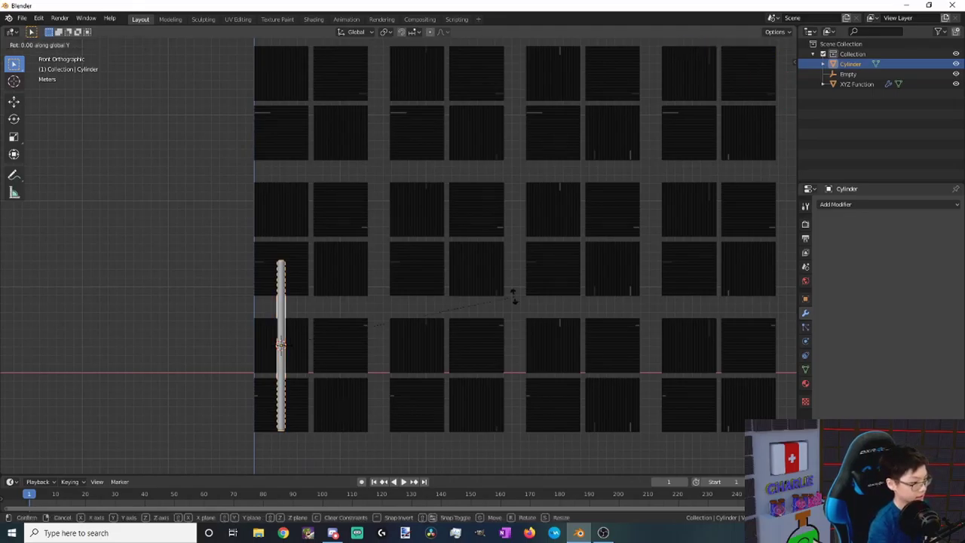
text(90)
key(Return)
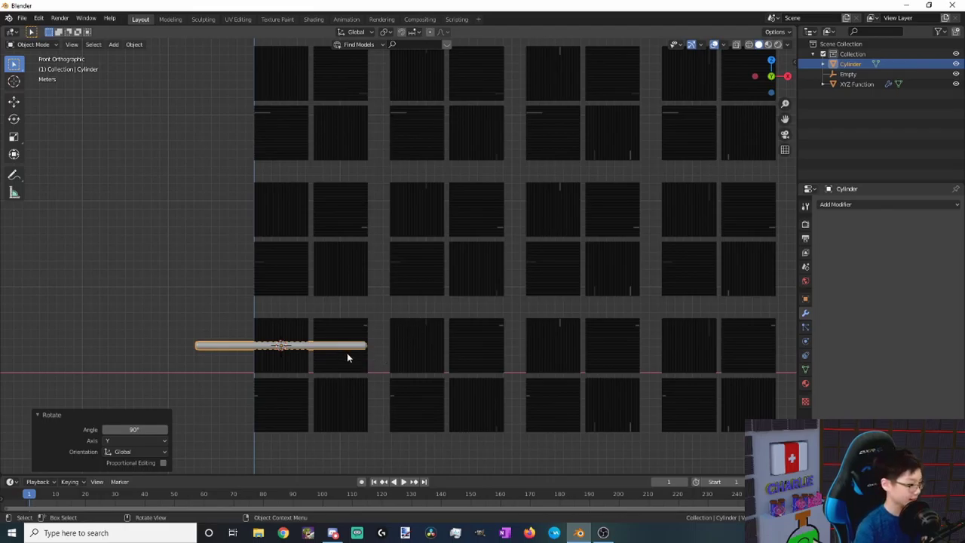
key(ctrl+a)
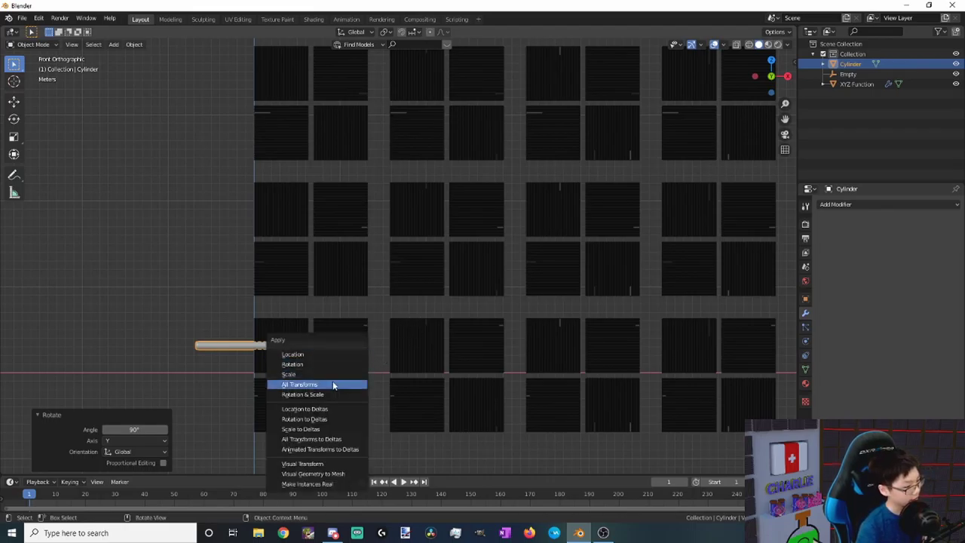
click(332, 383)
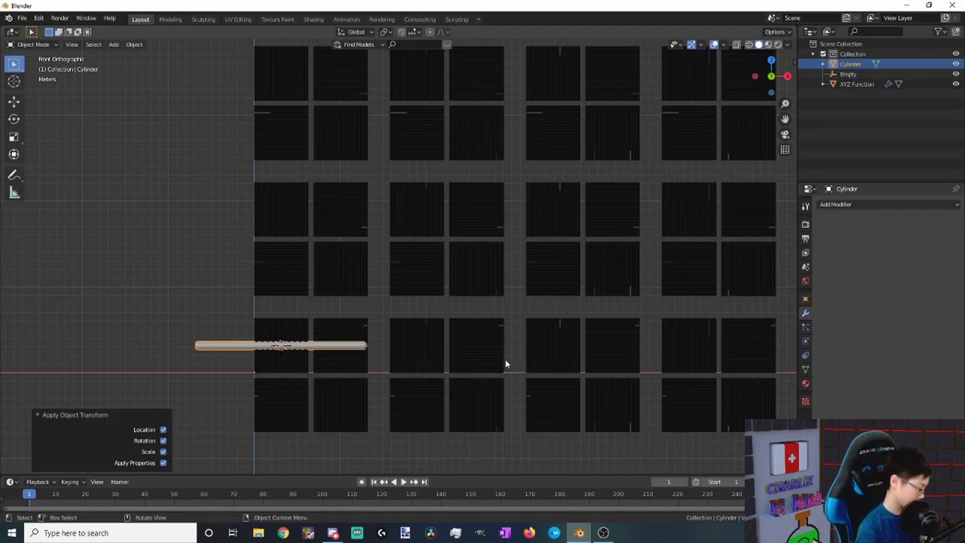
Move the cylinder along X, then along Z to 4.46 m into the gap between tile rows.
scroll(329, 353, up, 3)
shift+middle_drag(330, 354, 423, 386)
scroll(377, 388, up, 1)
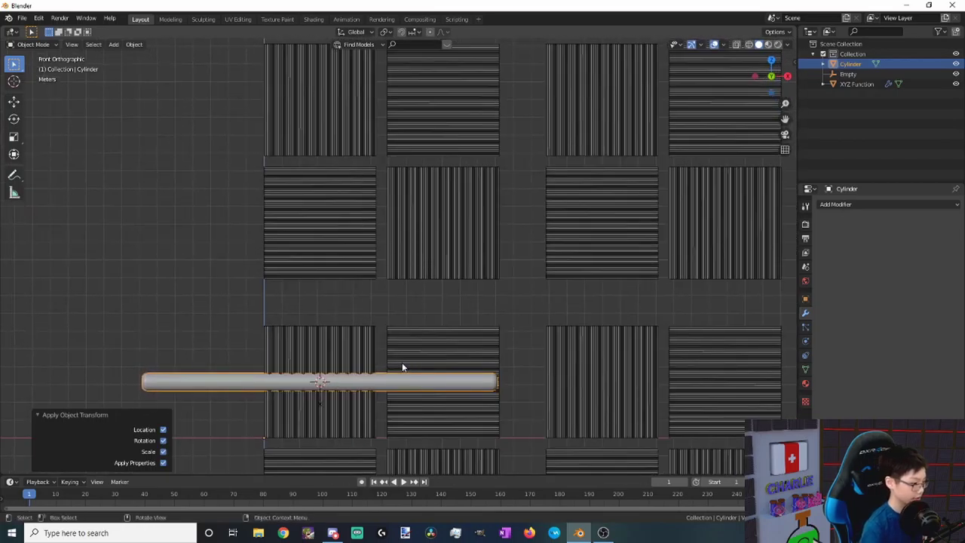
key(g)
key(x)
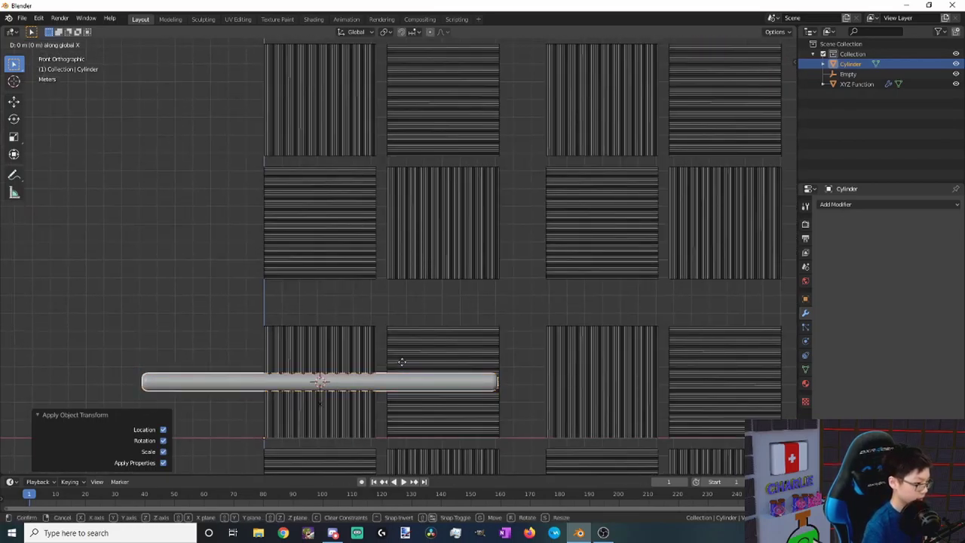
click(457, 379)
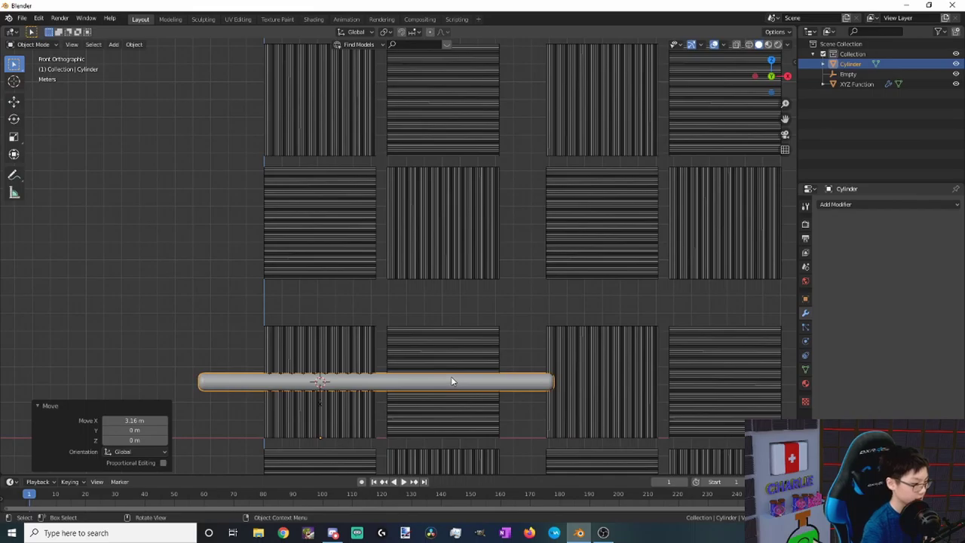
key(g)
key(z)
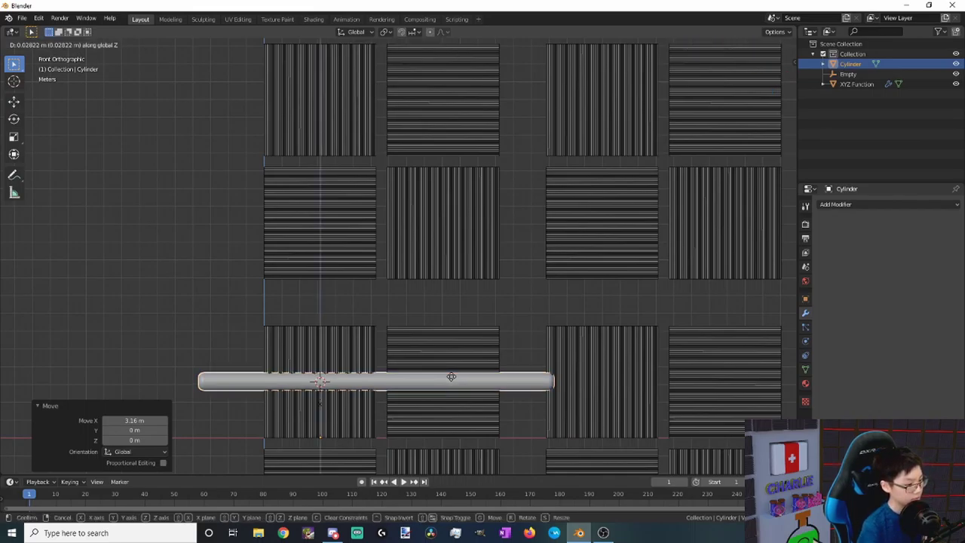
click(474, 299)
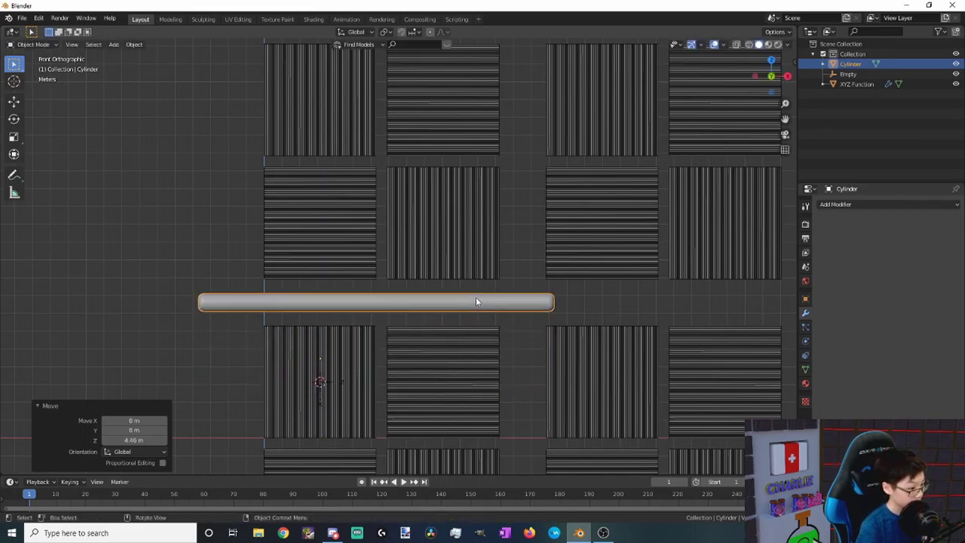
Scale the cylinder to 0.645 along X, shift it 1.3 m along X, and start scaling excluding X.
key(s)
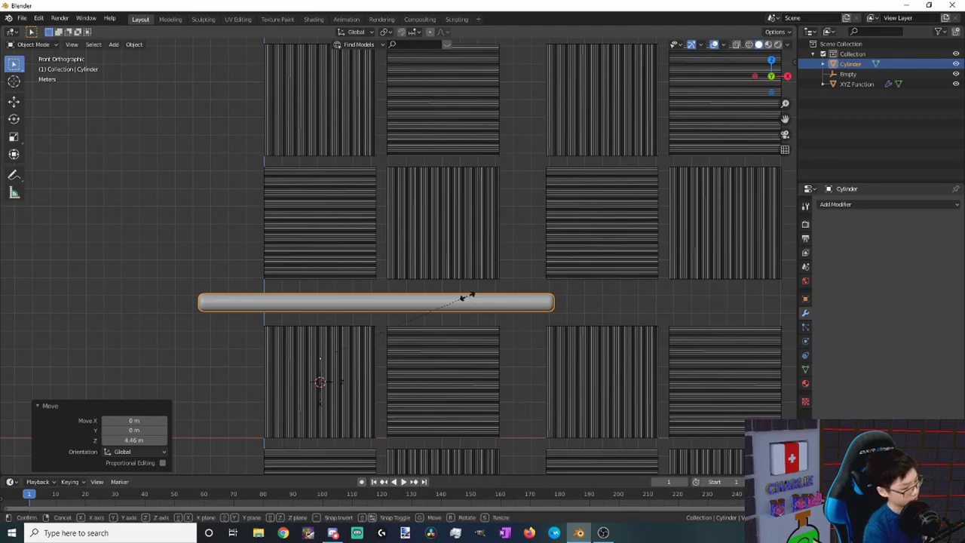
key(x)
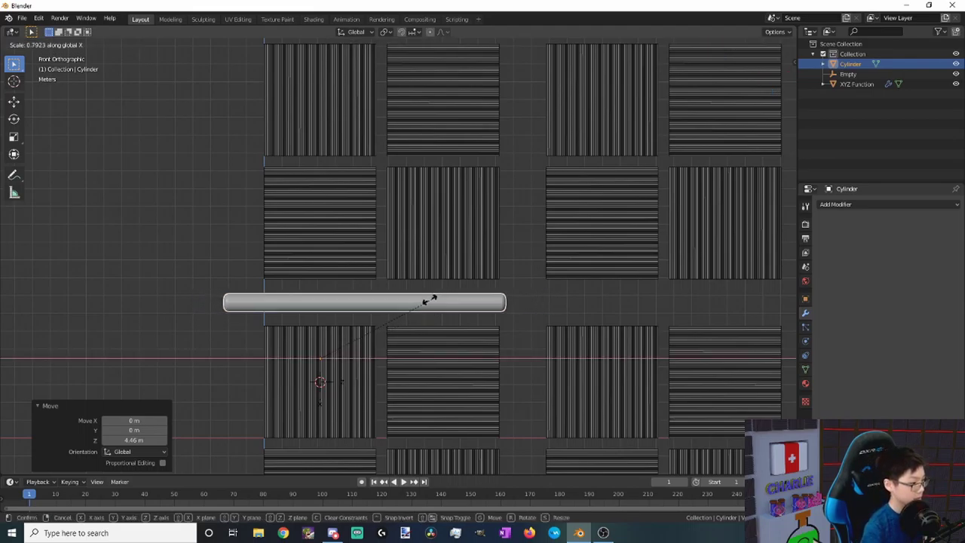
click(406, 303)
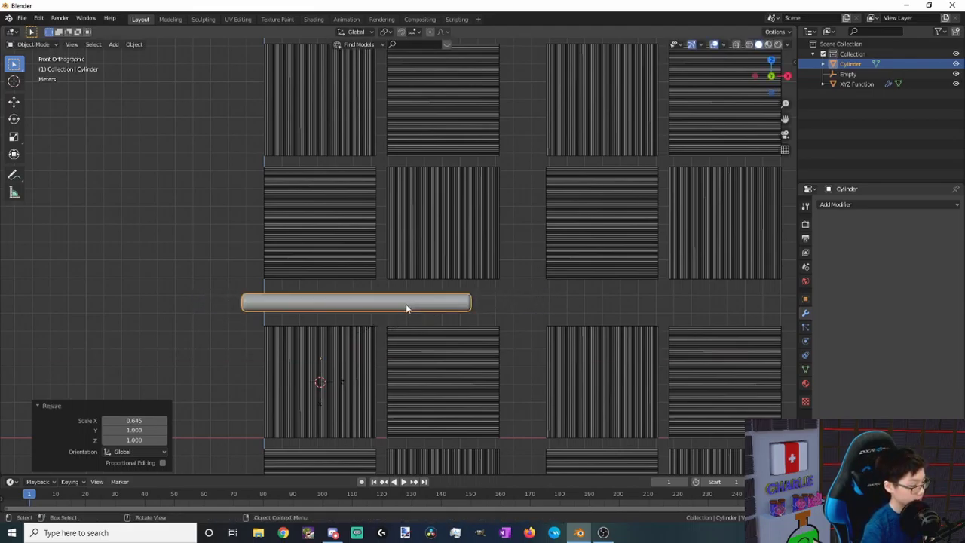
key(g)
key(x)
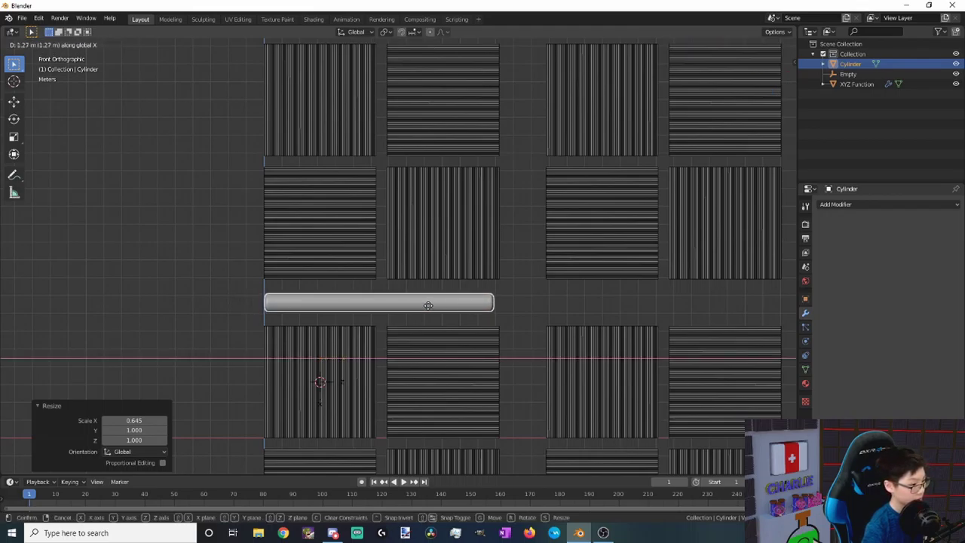
text(1.3)
key(Return)
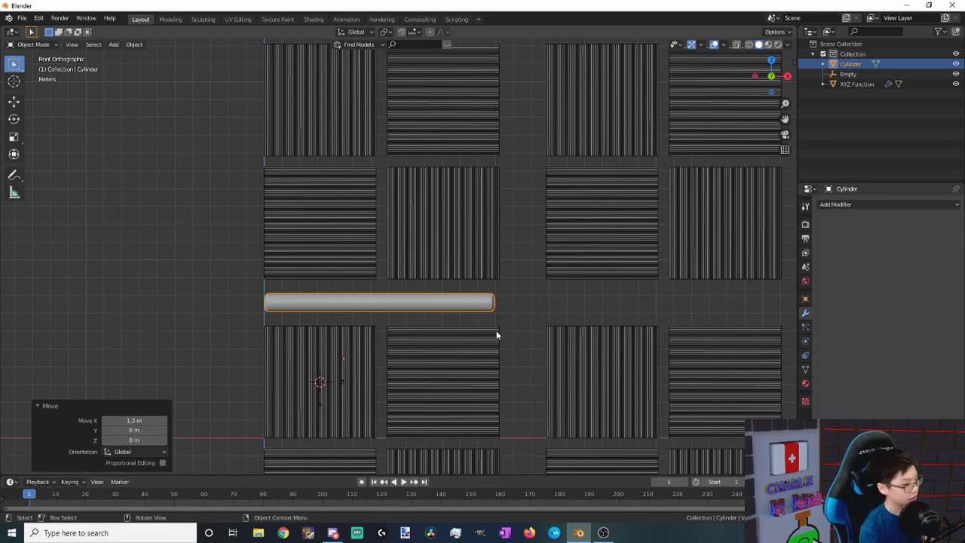
key(s)
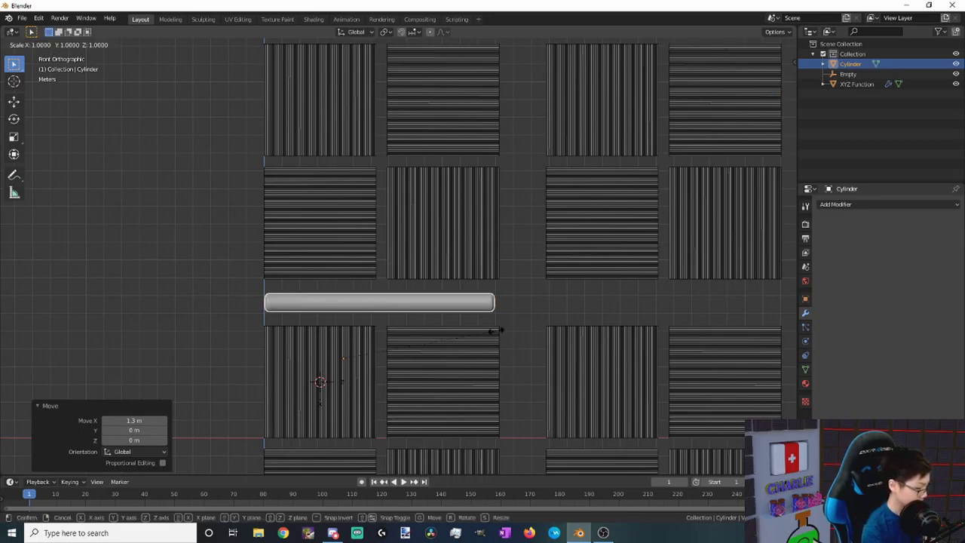
key(x)
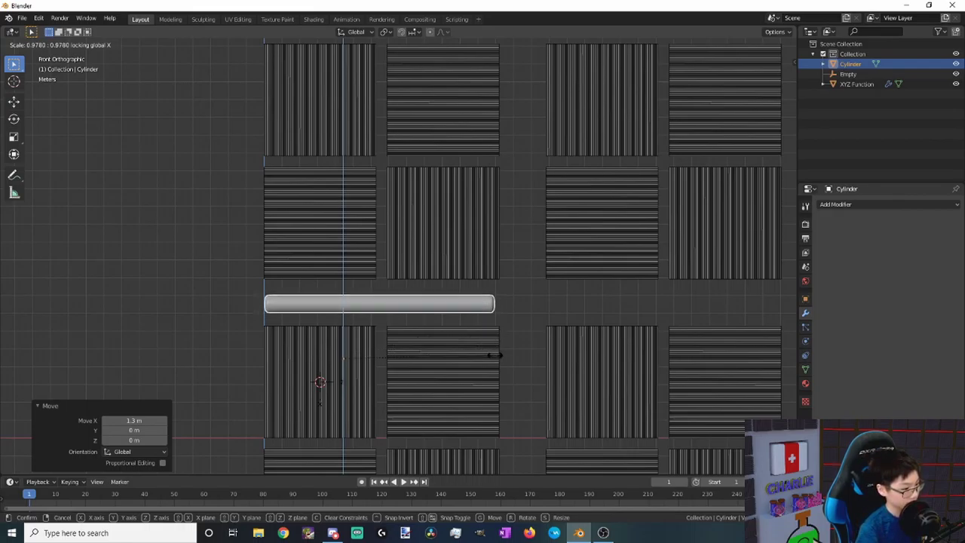
Thin the cylinder to 0.978 on its non-X axes.
click(495, 354)
scroll(543, 344, down, 2)
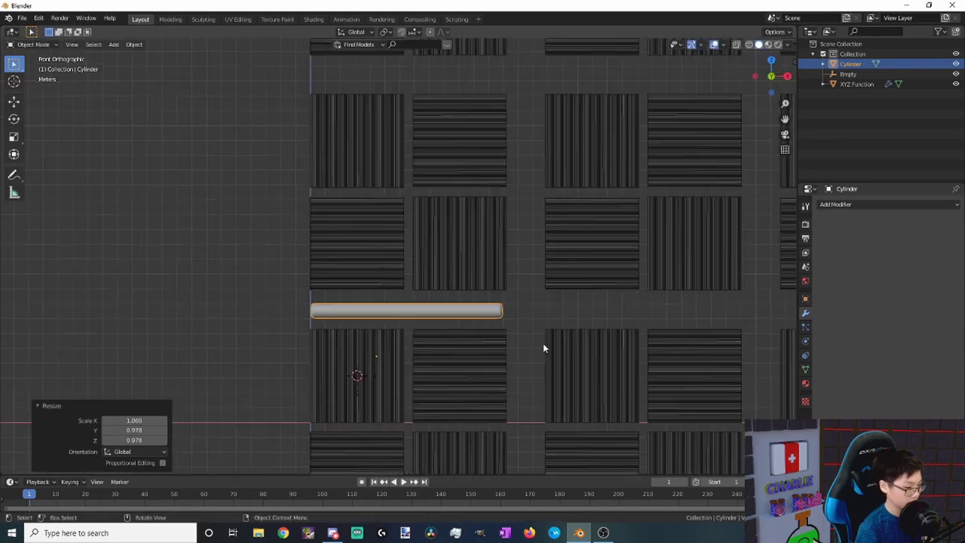
shift+middle_drag(581, 370, 455, 372)
scroll(455, 371, down, 1)
shift+middle_drag(591, 374, 556, 377)
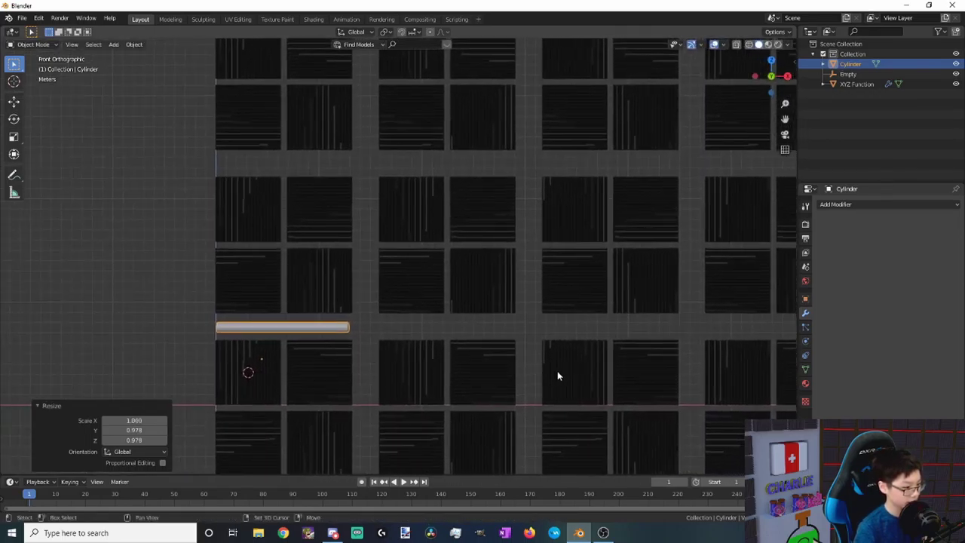
Add an Array modifier to the cylinder with a count of 6.
click(875, 204)
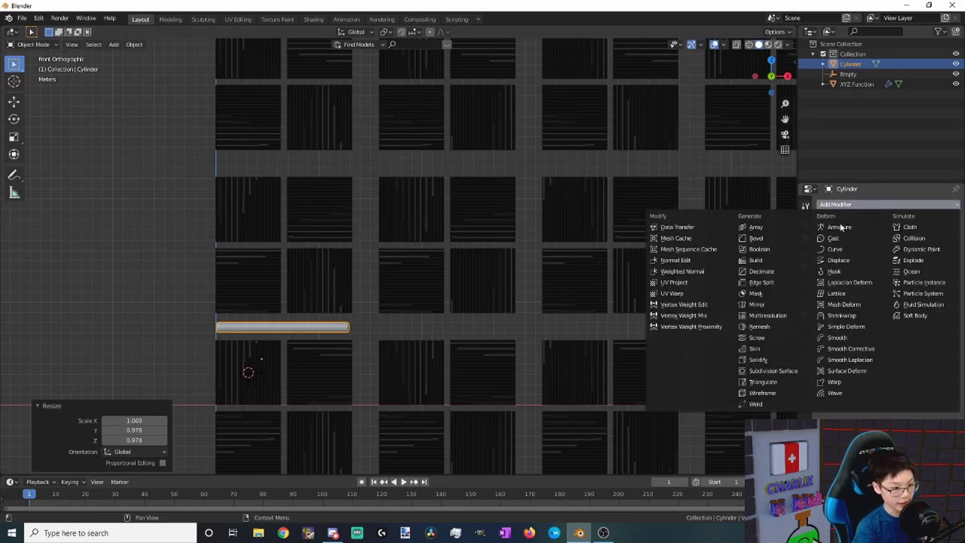
click(782, 229)
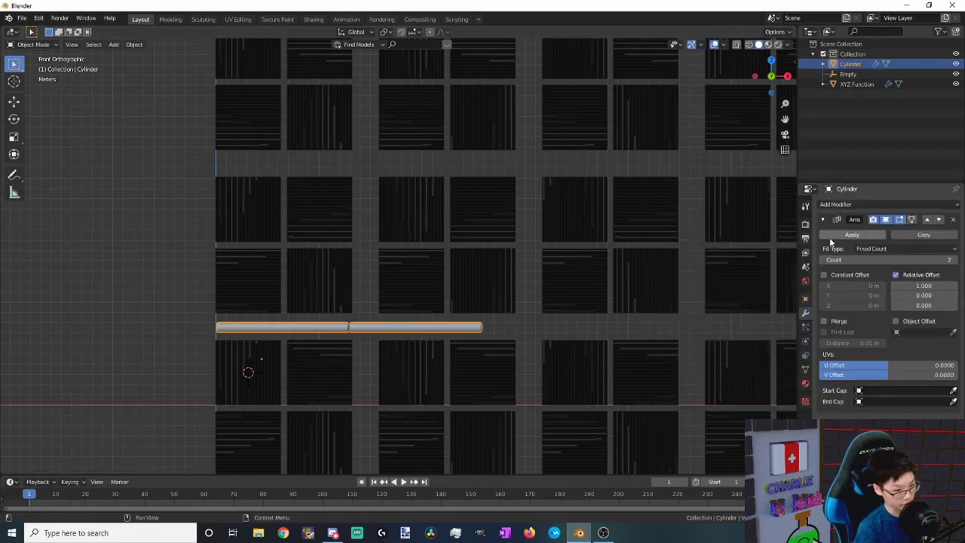
double_click(886, 260)
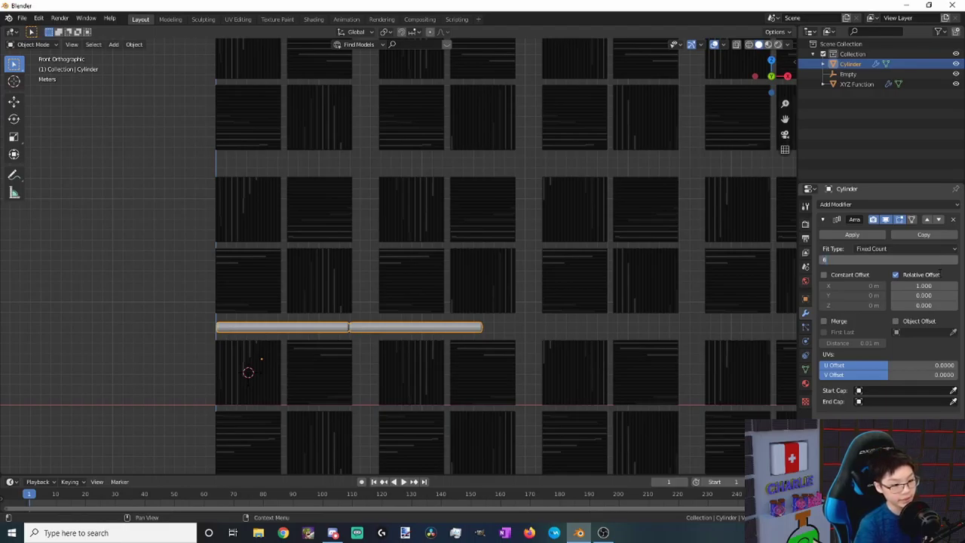
text(6)
key(Return)
drag(771, 75, 818, 102)
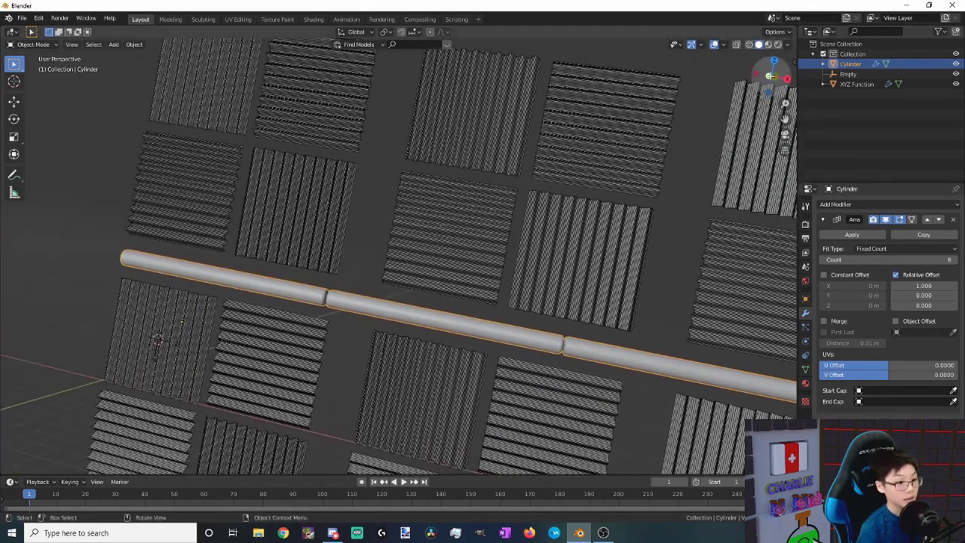
drag(769, 75, 619, 304)
scroll(551, 336, right, 5)
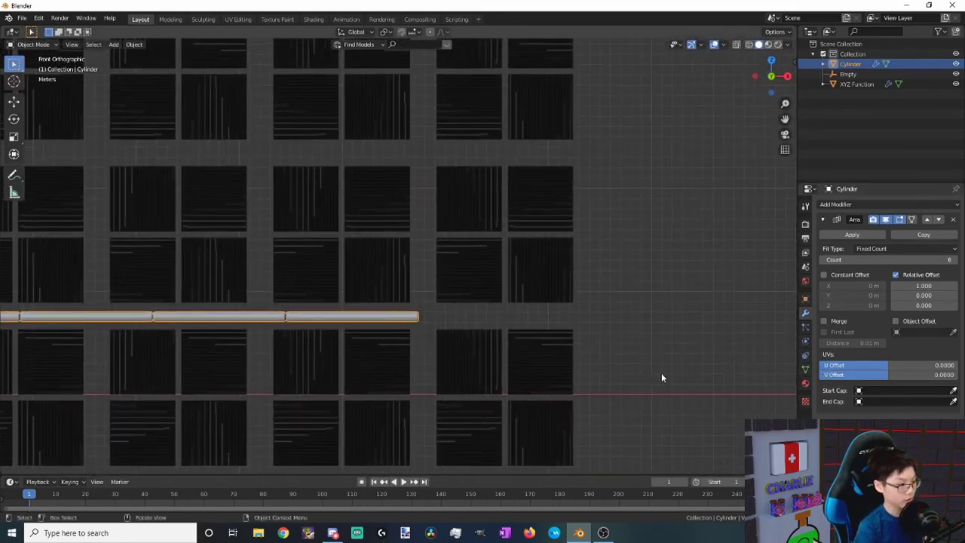
scroll(568, 338, up, 1)
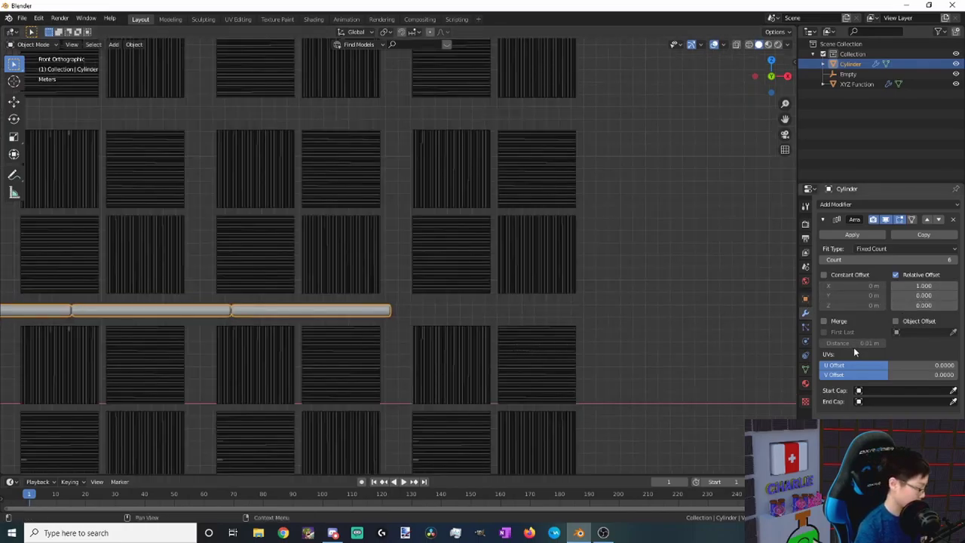
Set the array's Relative Offset X to 1.23 so bars align over tile columns.
drag(919, 285, 941, 285)
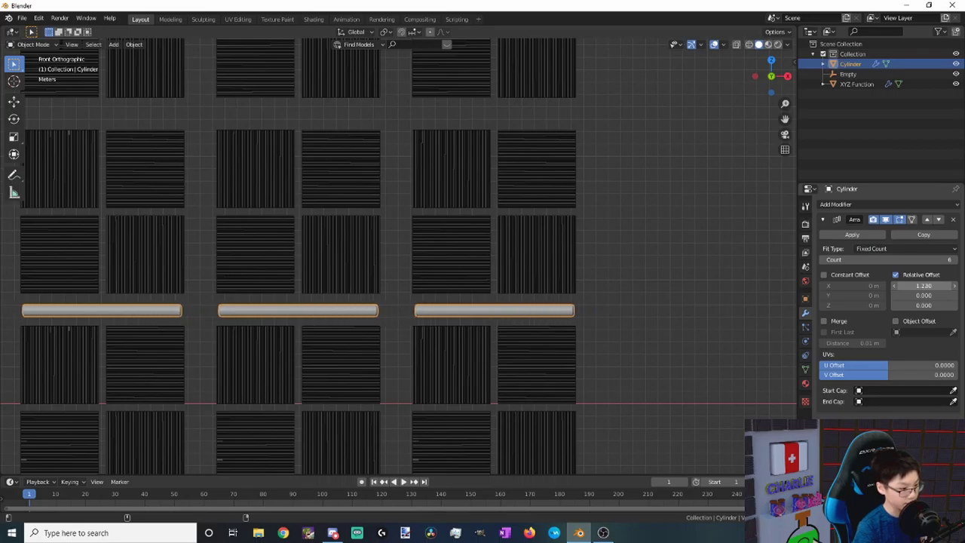
scroll(613, 373, up, 2)
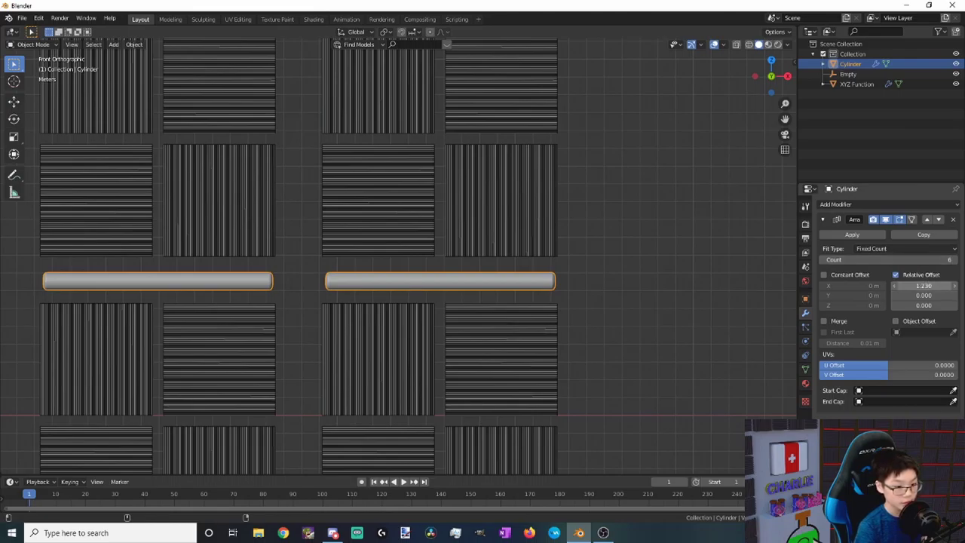
click(923, 285)
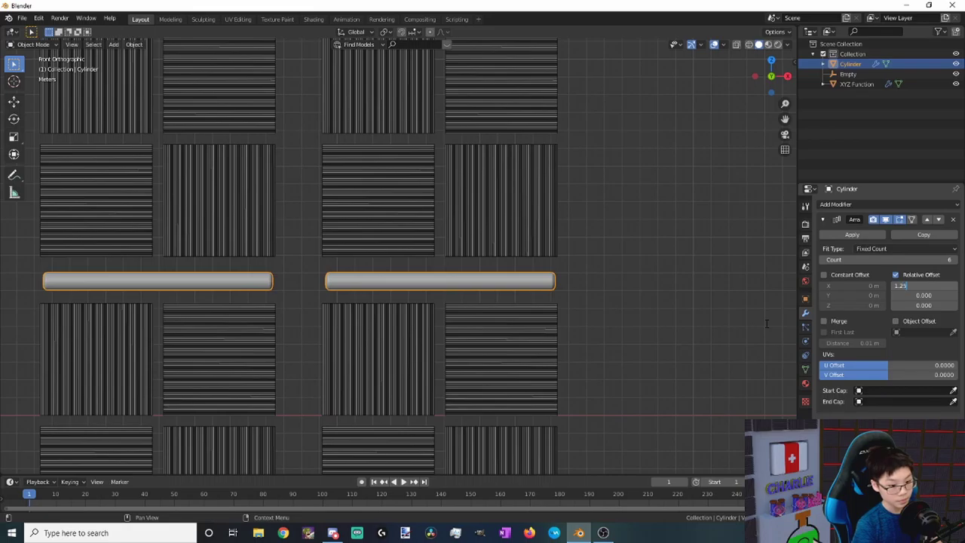
text(1.25)
key(Return)
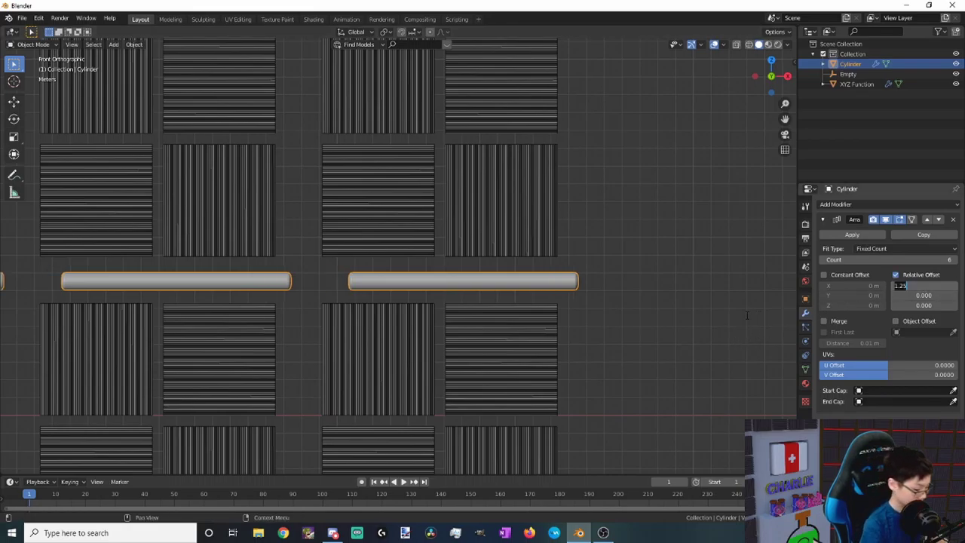
text(1)
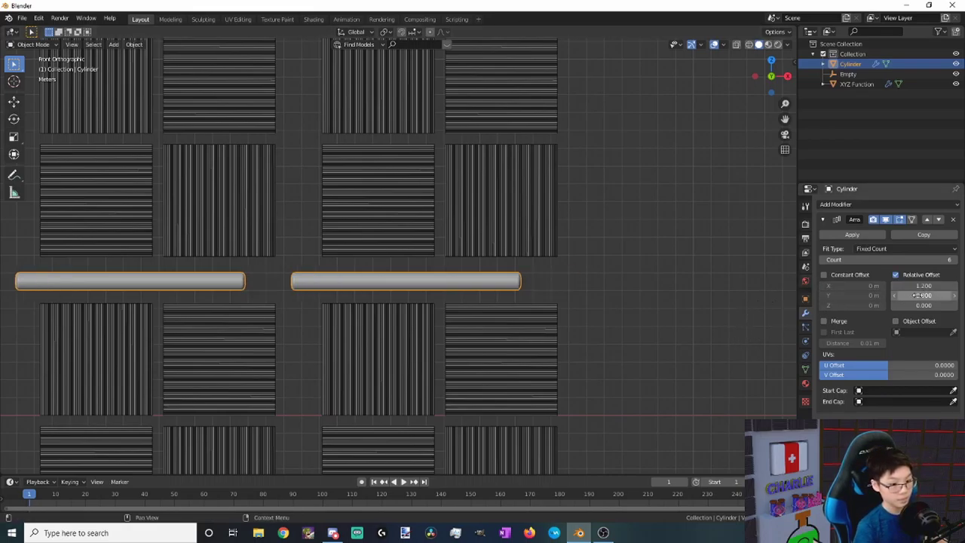
key(Return)
drag(923, 286, 935, 286)
Check the bars' alignment across the grid and collapse the first Array panel.
scroll(430, 337, down, 3)
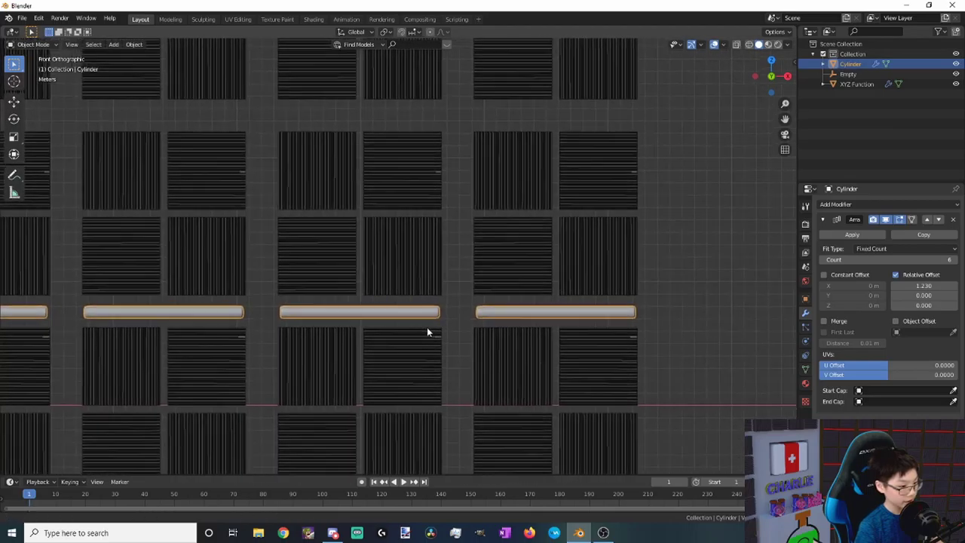
shift+middle_drag(427, 329, 462, 339)
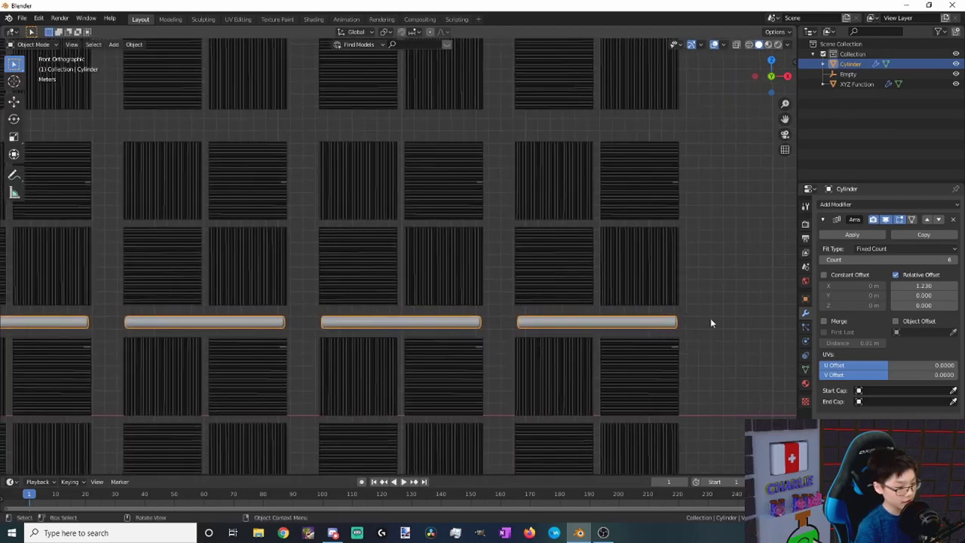
scroll(366, 285, down, 4)
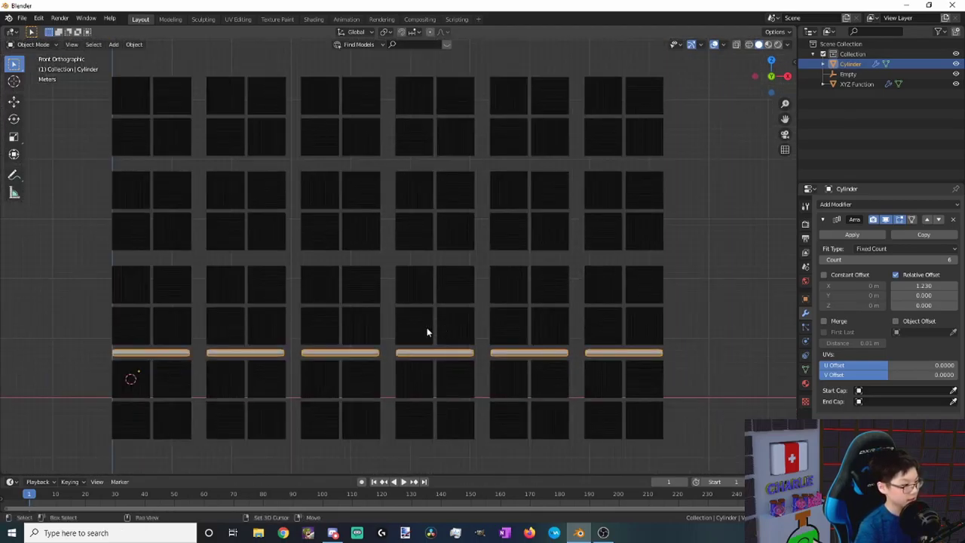
shift+middle_drag(427, 331, 398, 344)
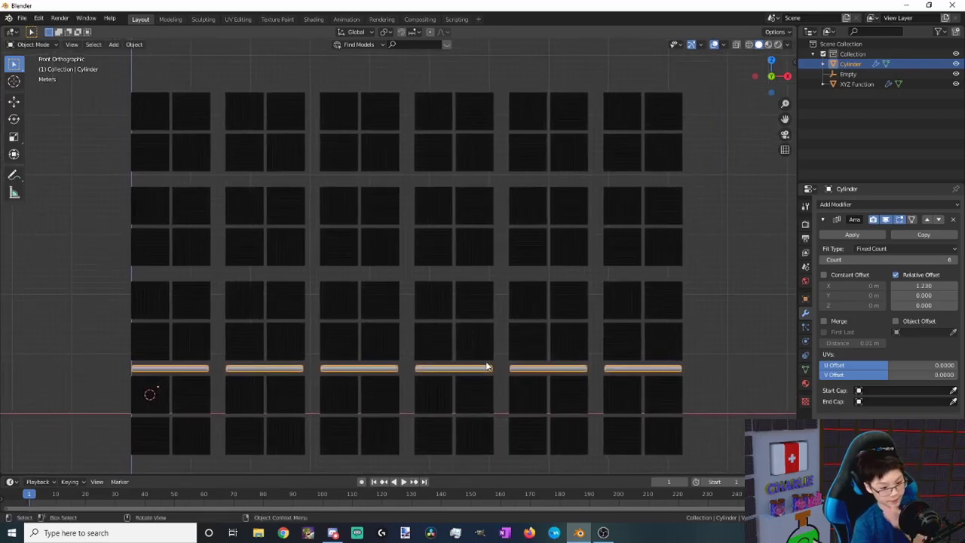
click(824, 220)
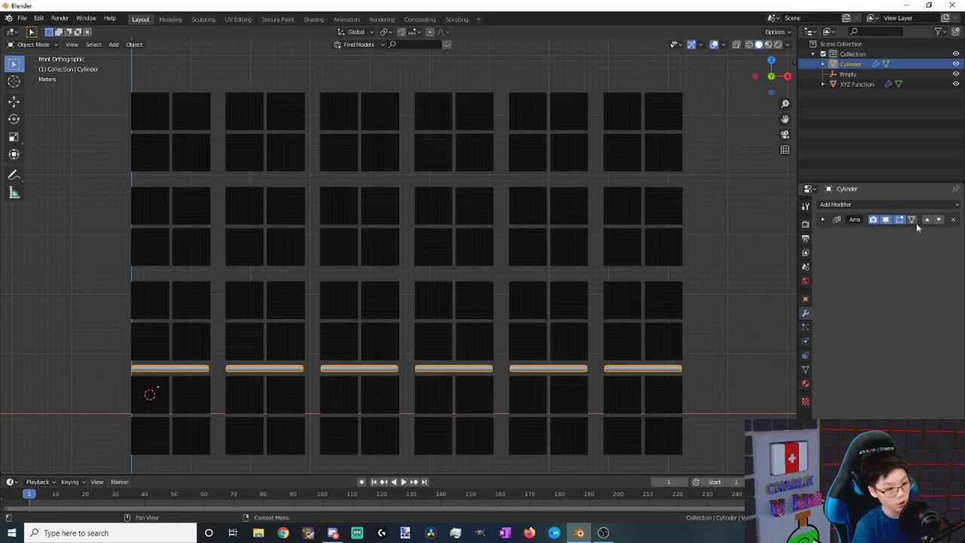
click(860, 203)
Add a second Array modifier with count 4 and Relative Offset X of 0.
click(756, 227)
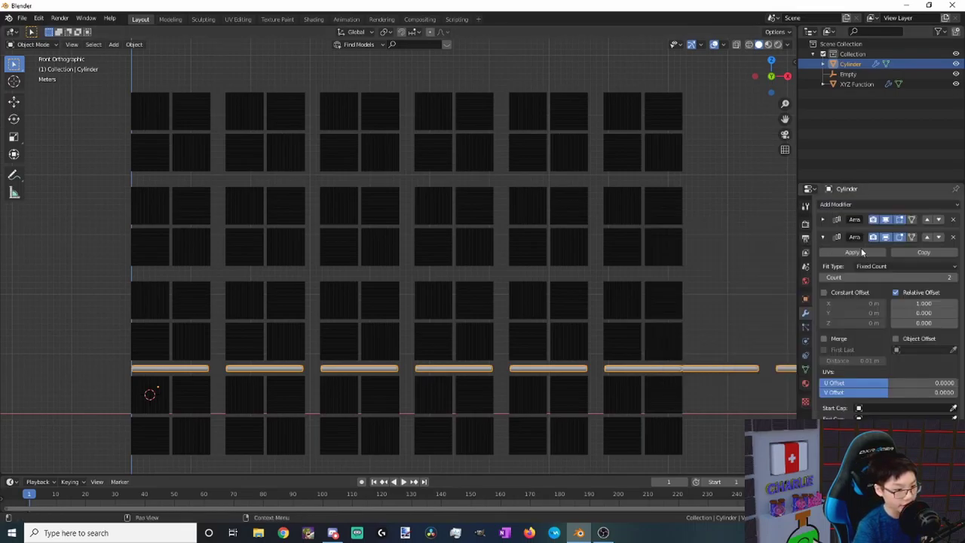
click(955, 277)
click(954, 277)
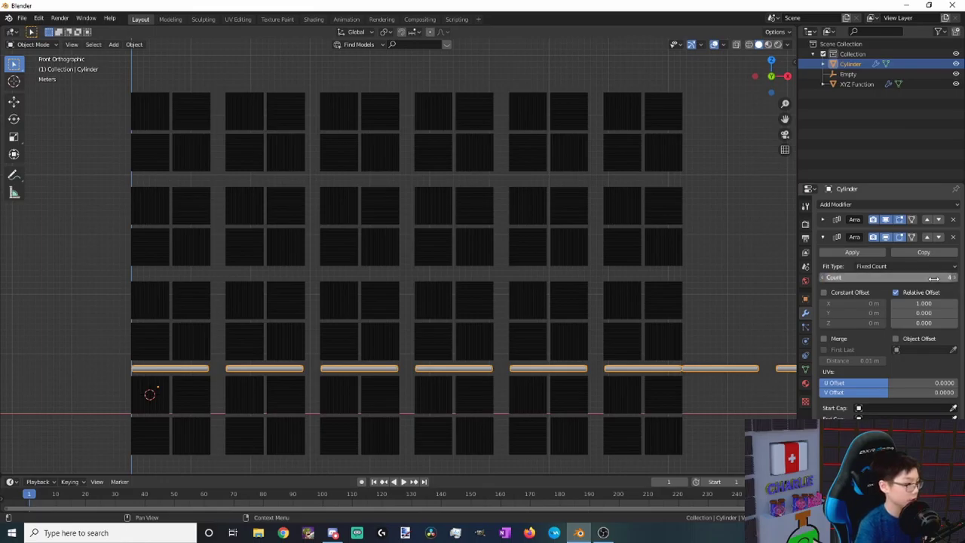
click(924, 303)
text(0)
key(Return)
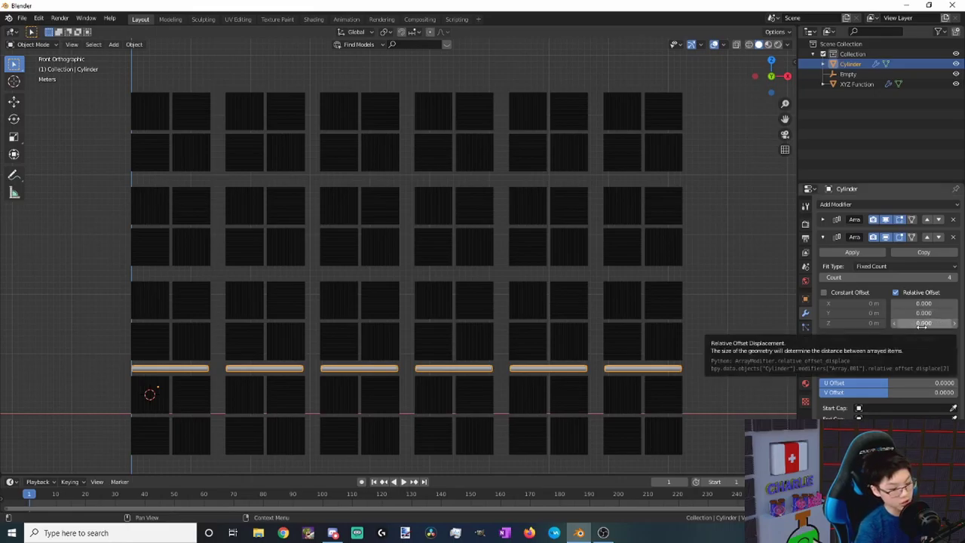
Set the second array's Relative Offset Z to 16.25 so a bar row sits above each tile row.
drag(923, 323, 958, 323)
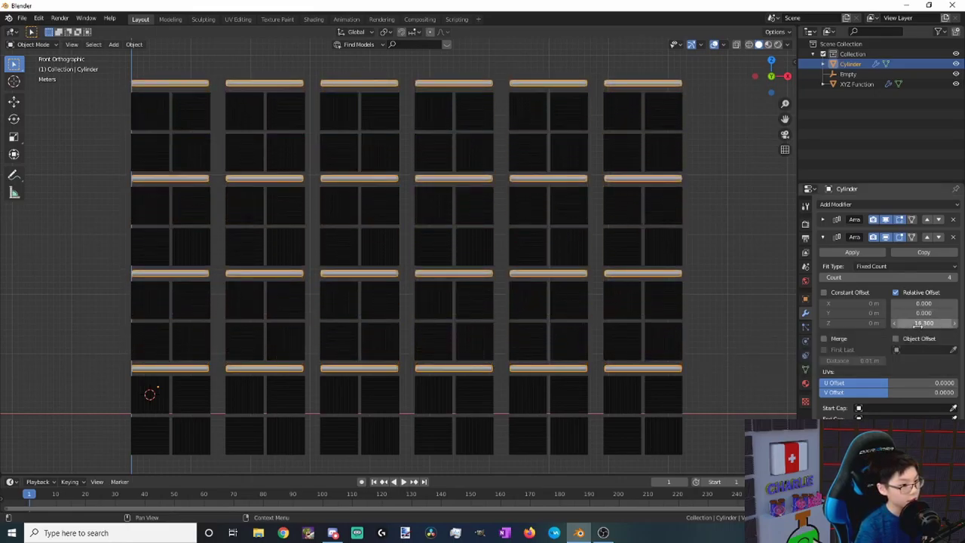
scroll(513, 142, up, 4)
scroll(485, 280, up, 3)
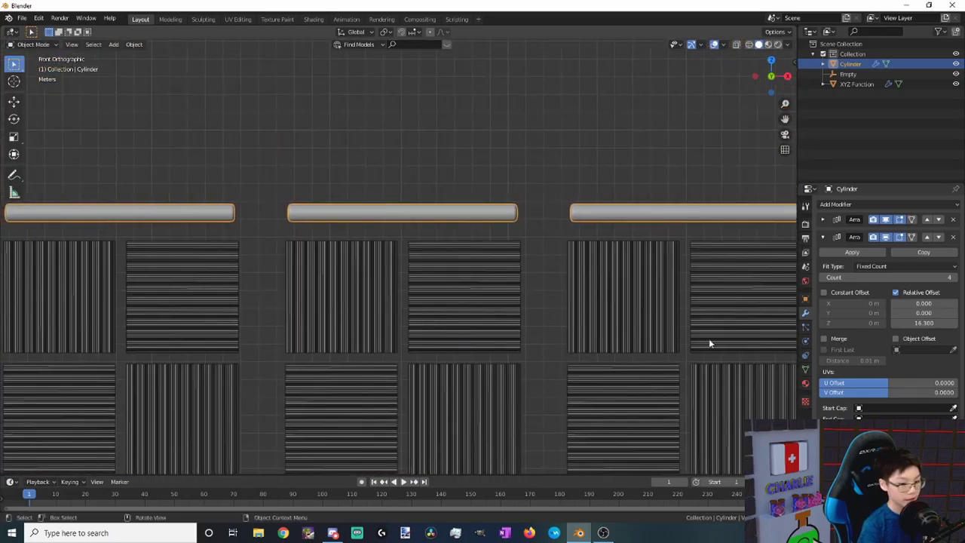
shift+middle_drag(551, 384, 505, 306)
scroll(473, 303, up, 2)
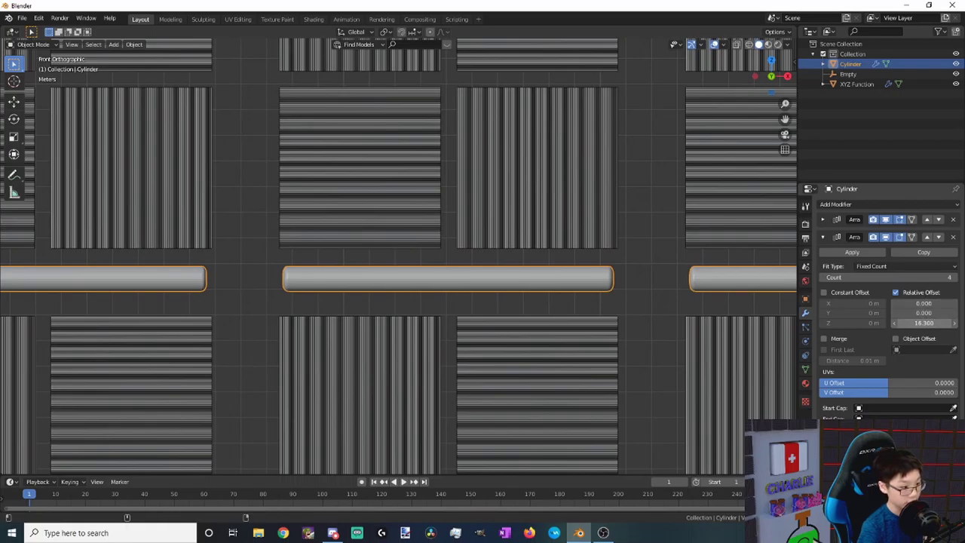
drag(923, 323, 916, 322)
scroll(531, 323, down, 5)
scroll(551, 293, down, 3)
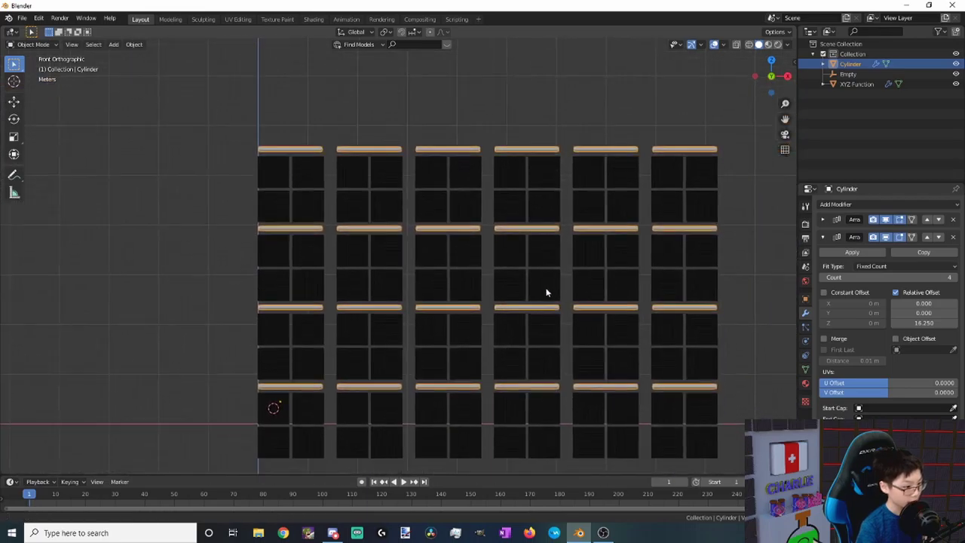
shift+middle_drag(545, 294, 536, 269)
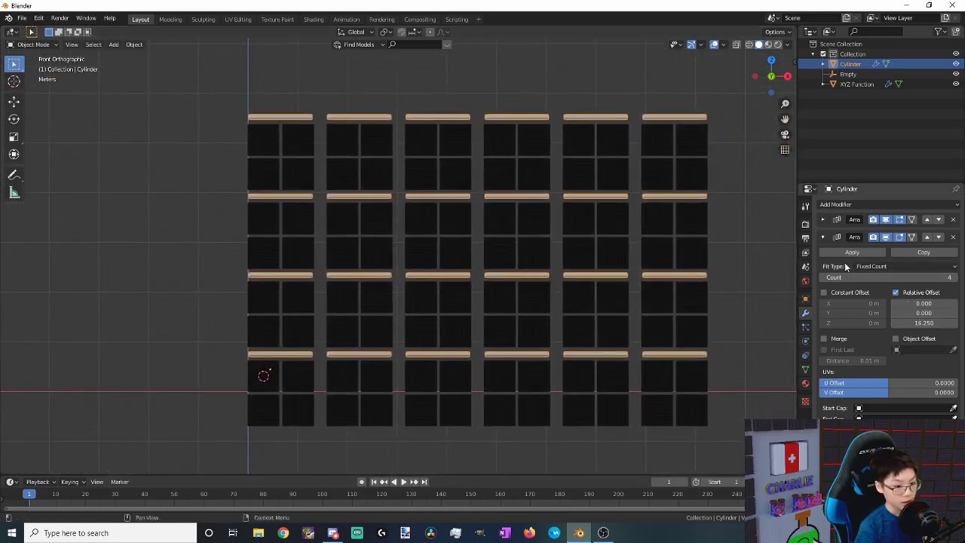
Change the first array's Relative Offset X to 1.228.
click(822, 238)
click(822, 219)
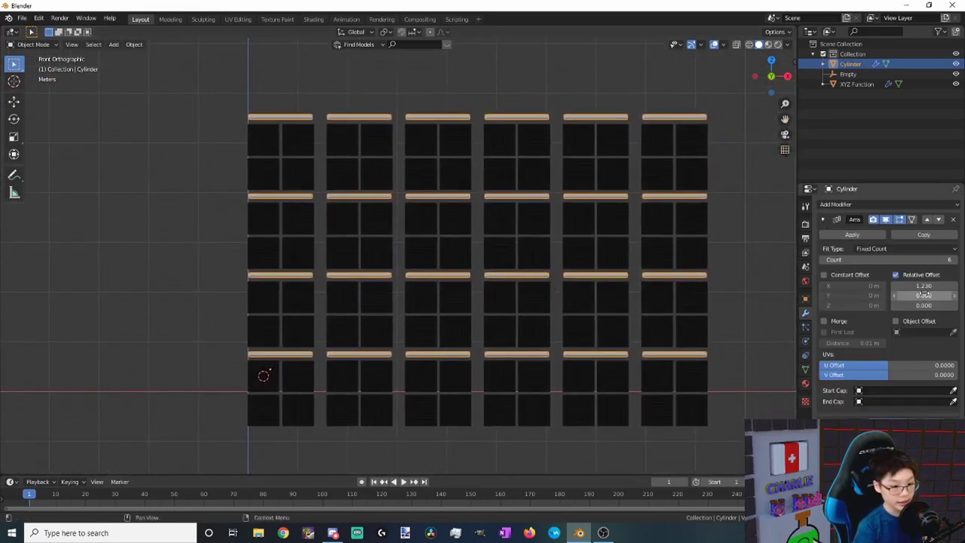
double_click(923, 286)
text(1.2)
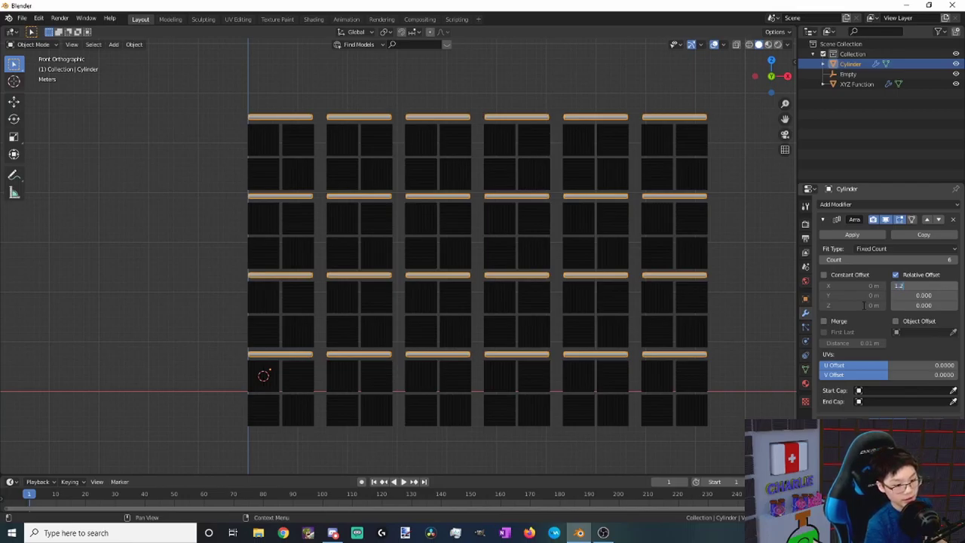
text(5)
key(Return)
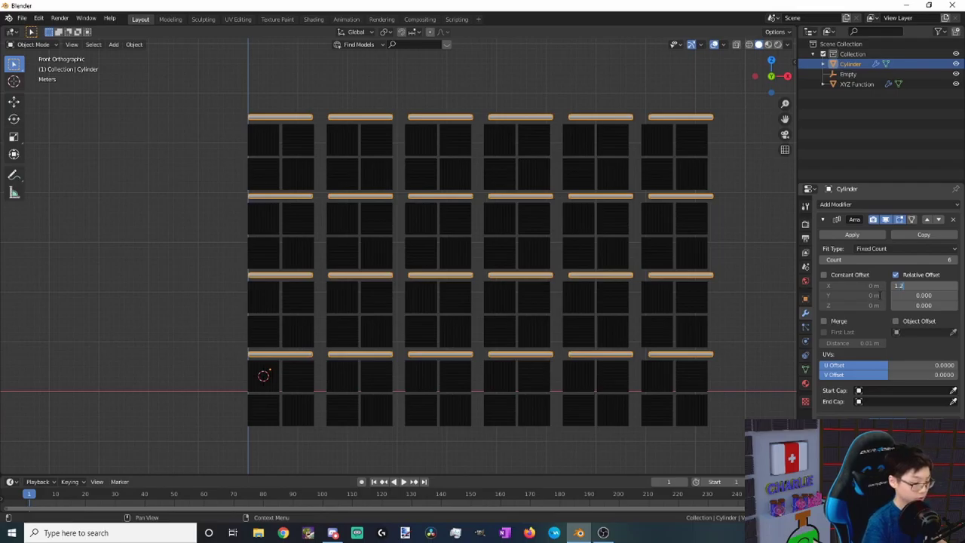
text(25)
key(Return)
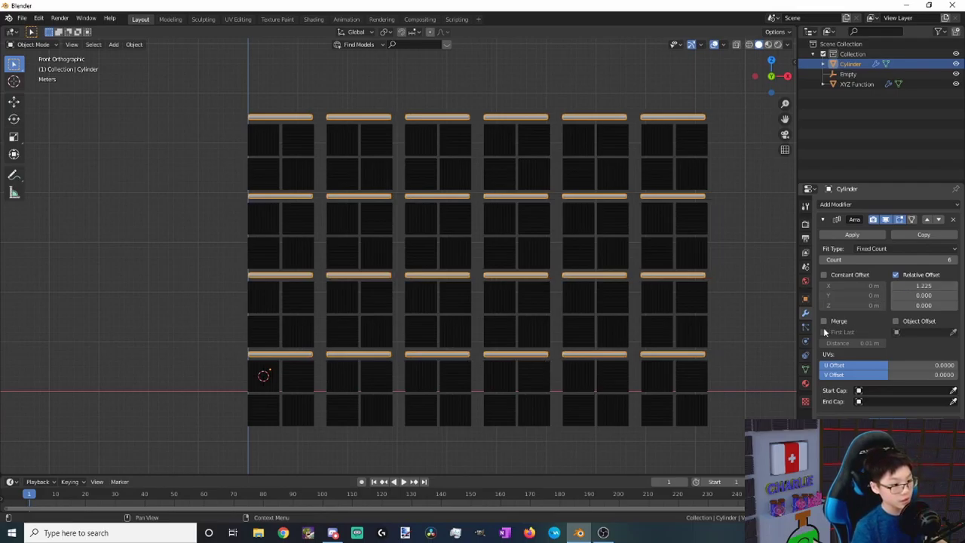
click(921, 285)
text(1)
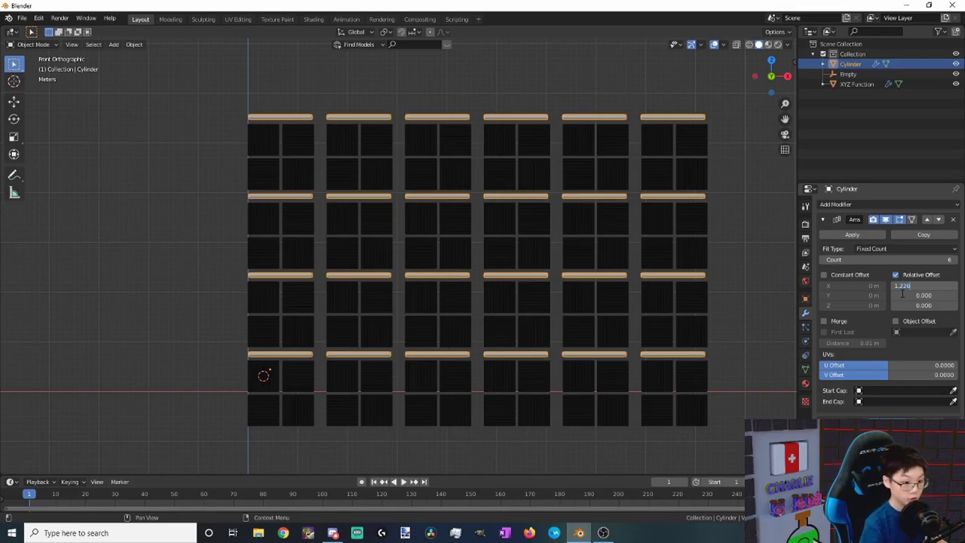
key(BackSpace)
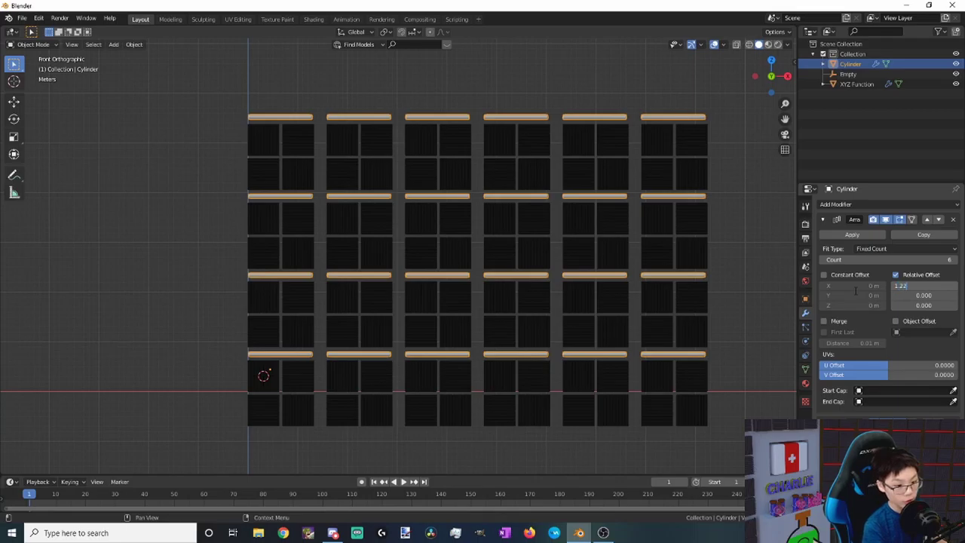
text(8)
key(Return)
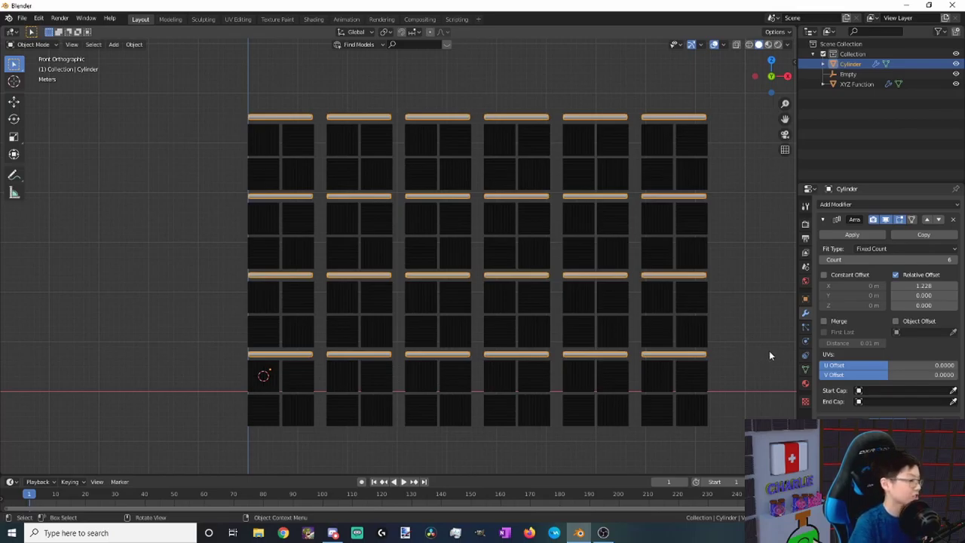
Open a new Chrome browser window from the taskbar.
scroll(603, 348, up, 2)
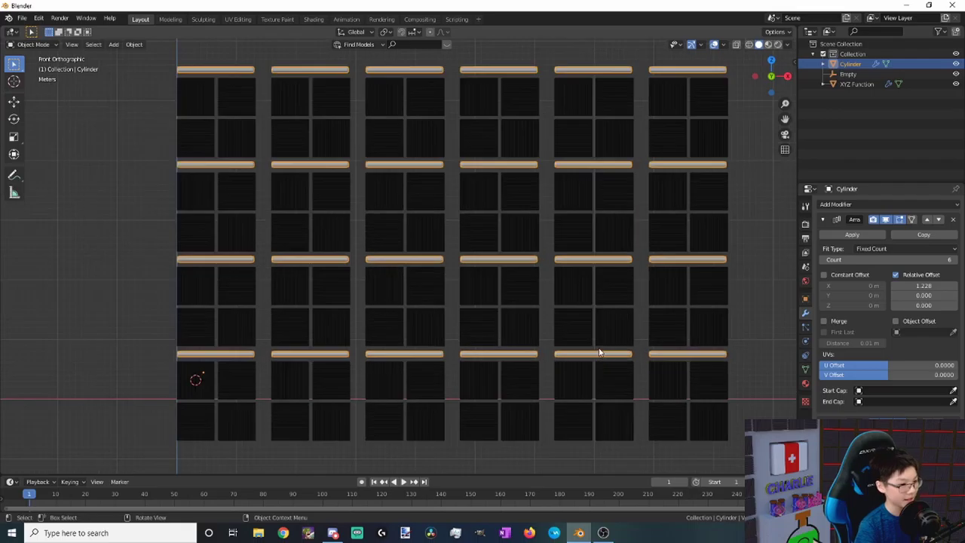
shift+middle_drag(593, 343, 588, 347)
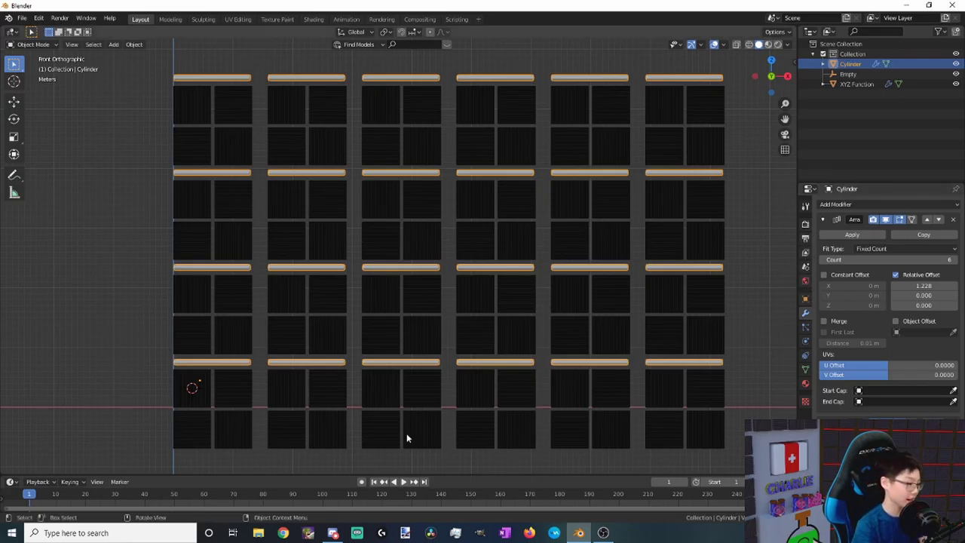
click(282, 532)
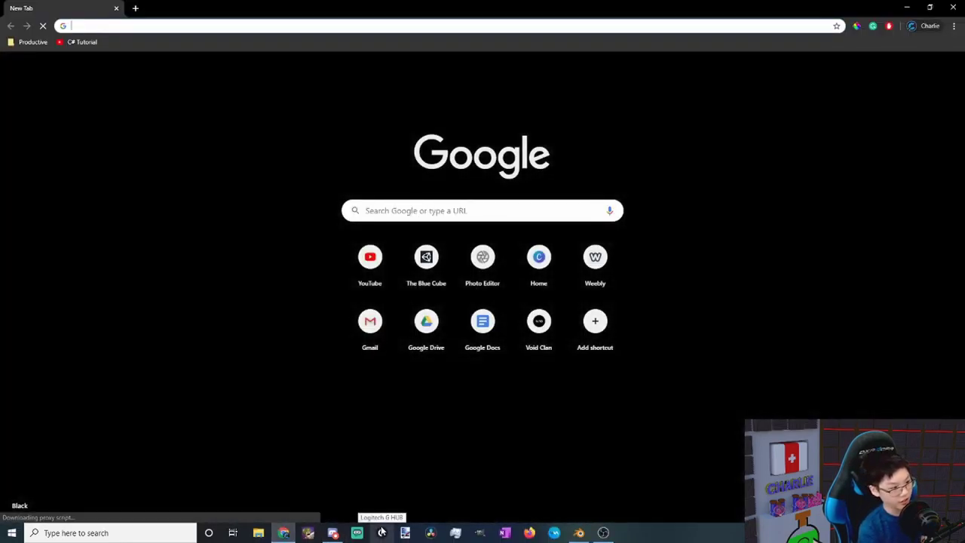
On hdrihaven.com, open Studio Small 03 from the Studio category and show its download options.
text(hdri)
key(Return)
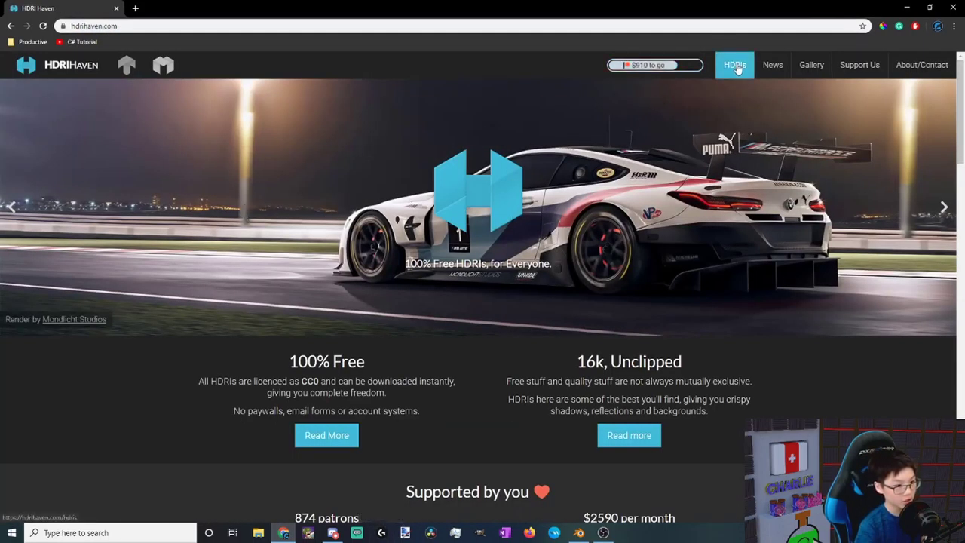
click(743, 74)
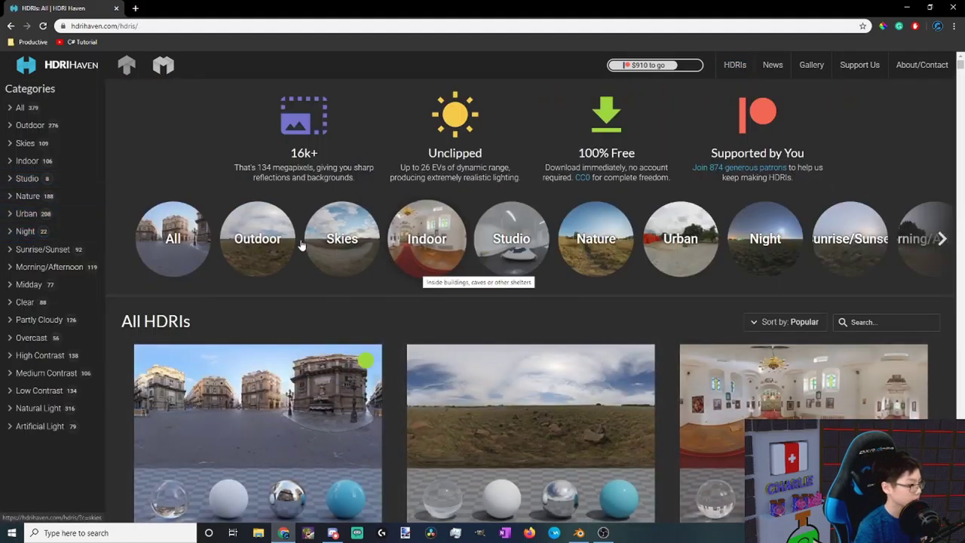
click(54, 180)
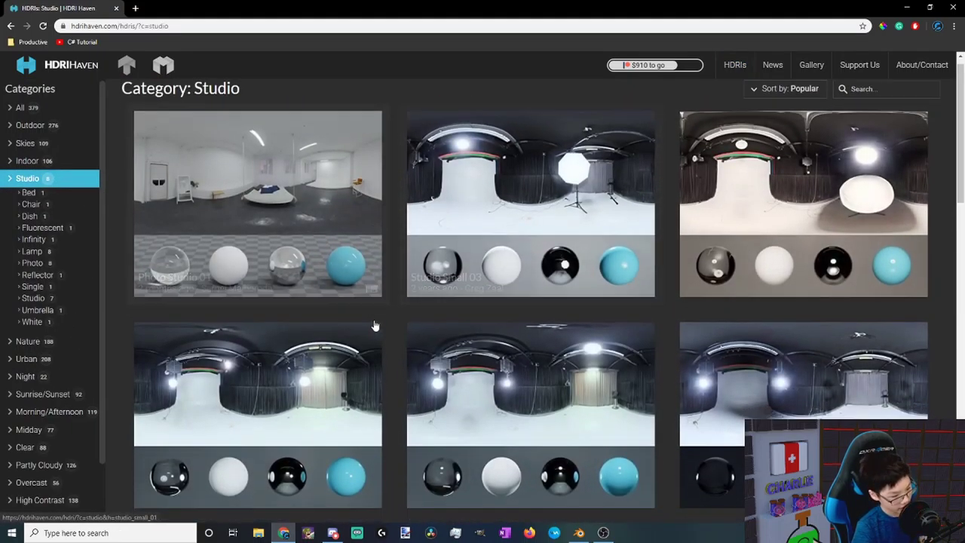
scroll(320, 297, down, 3)
scroll(543, 392, up, 4)
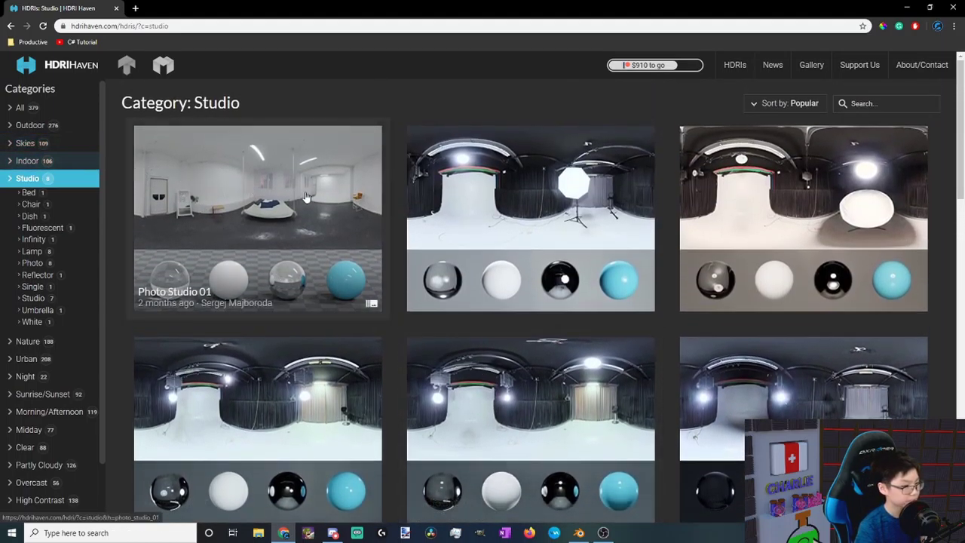
click(530, 217)
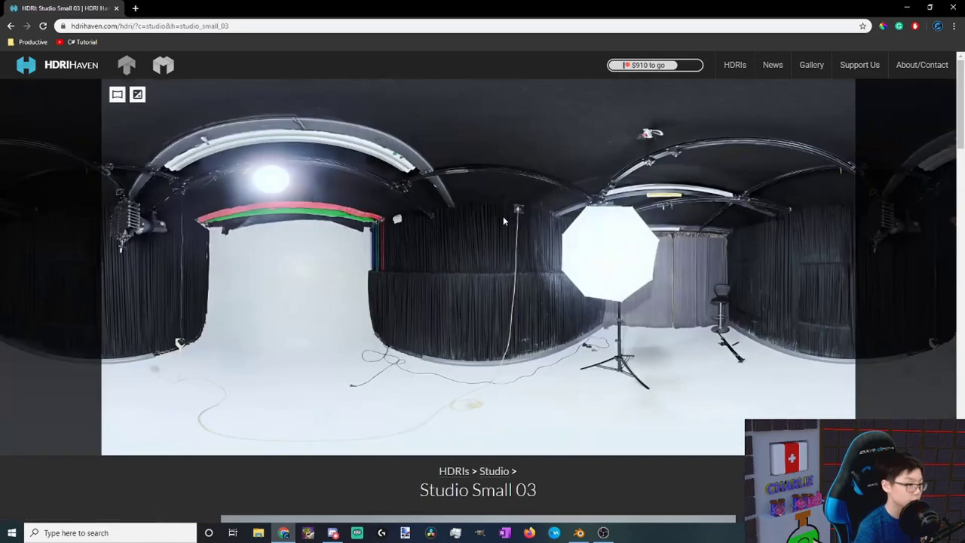
scroll(424, 384, down, 5)
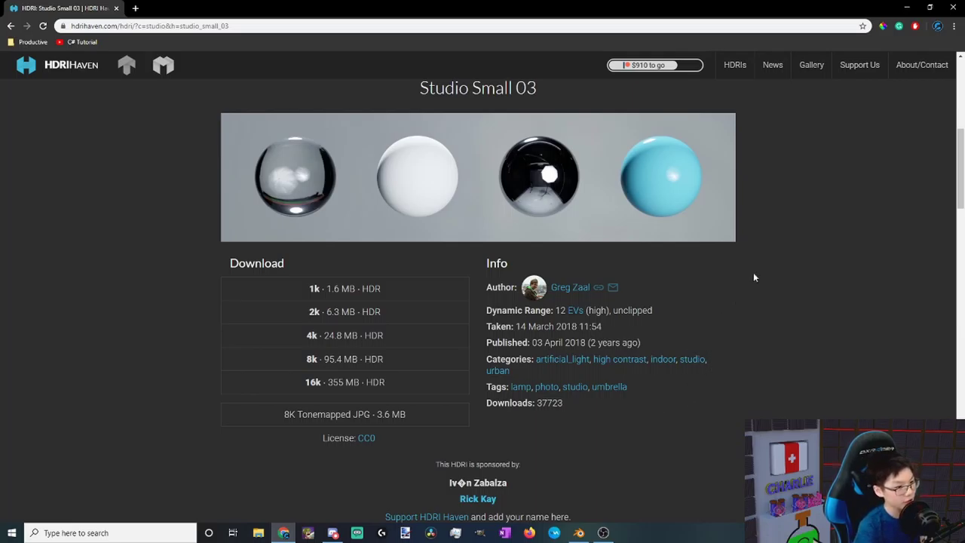
Back in Blender, set the World surface to Emission with an Environment Texture colour.
click(951, 6)
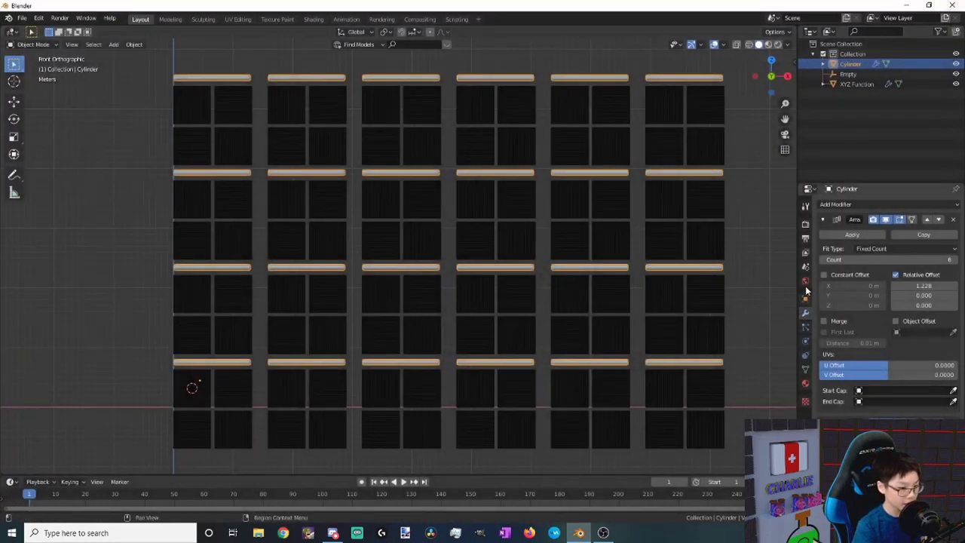
click(805, 282)
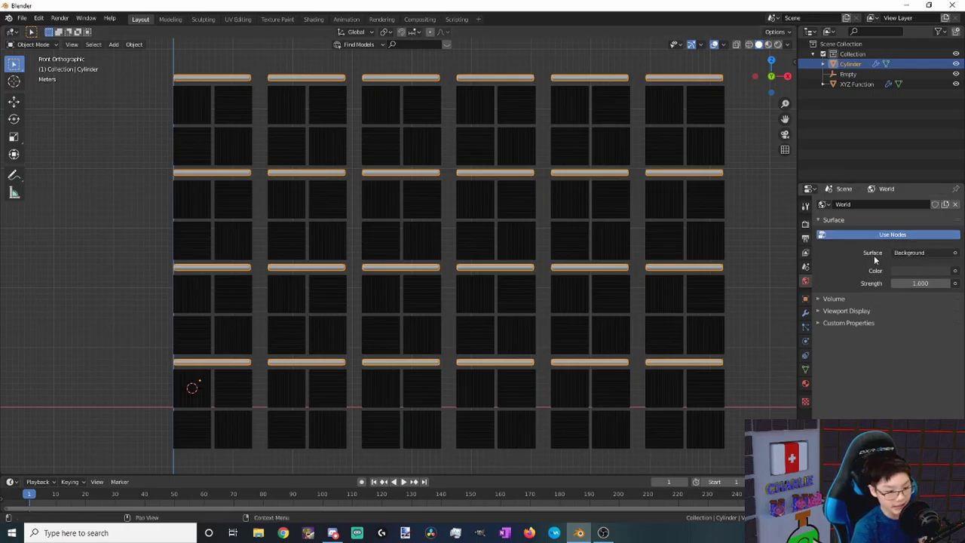
click(955, 253)
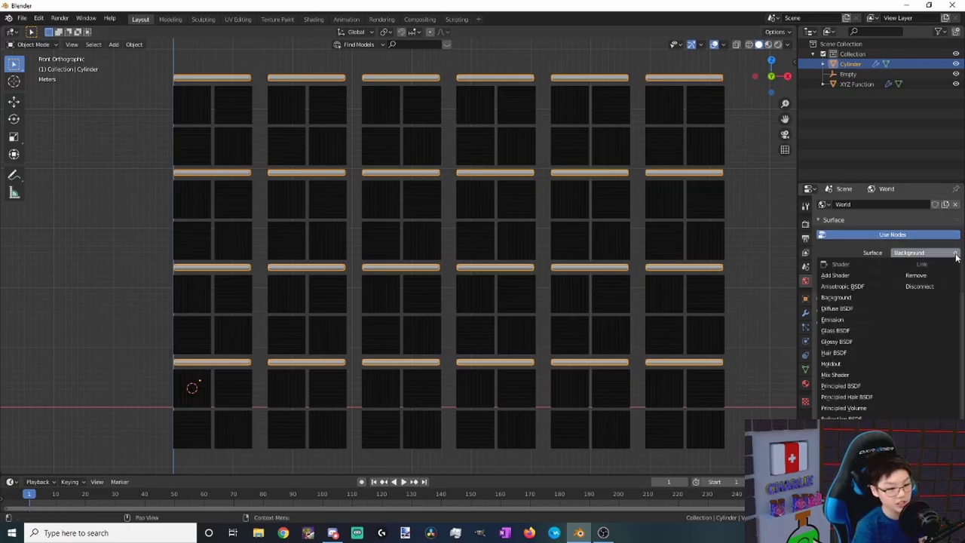
click(851, 318)
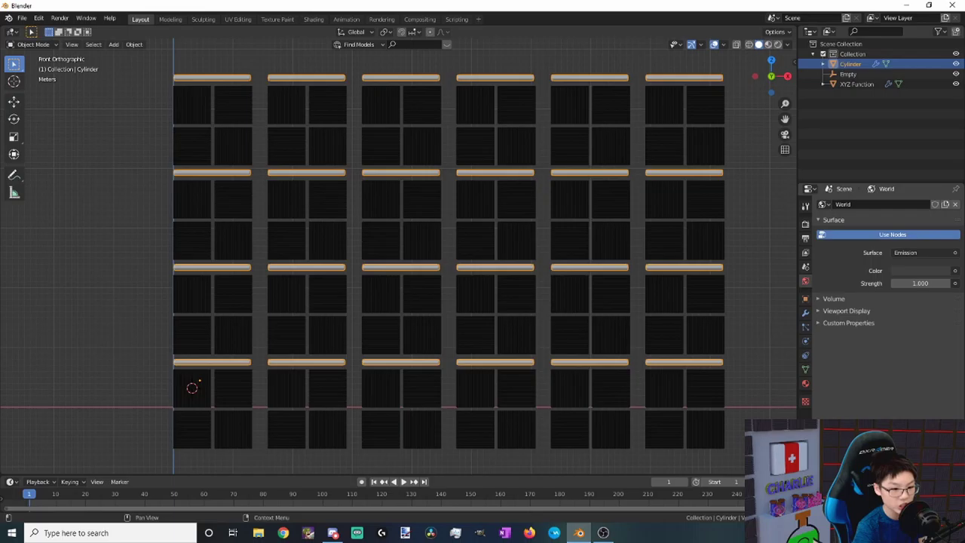
click(955, 270)
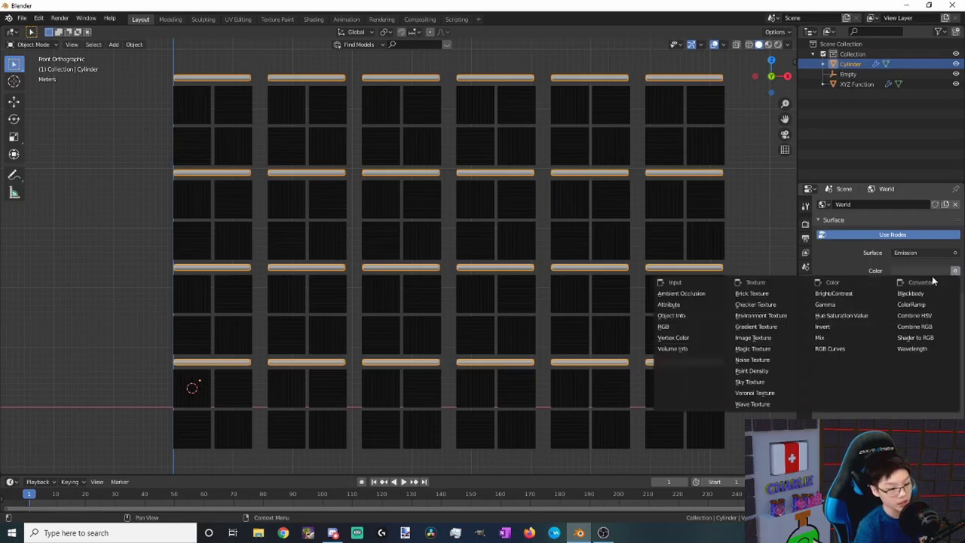
click(761, 315)
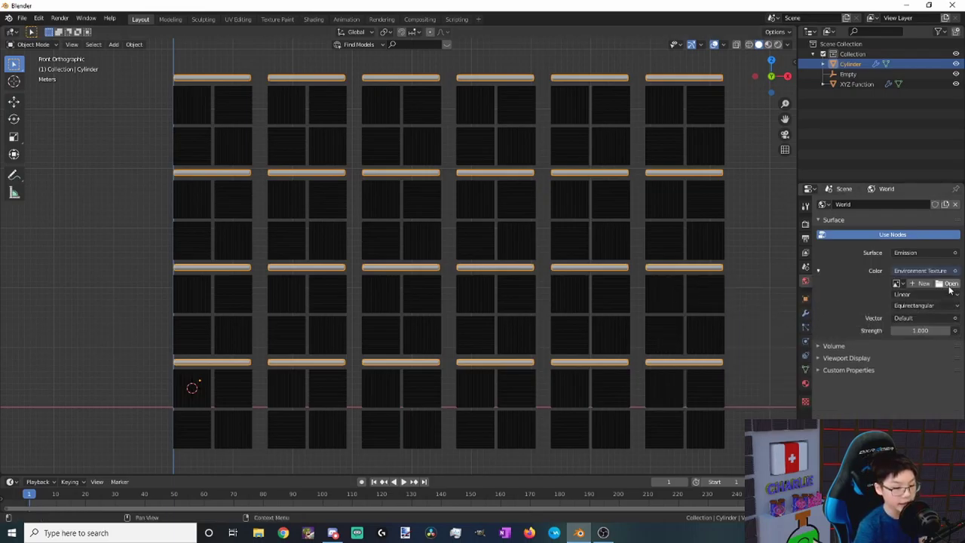
Load studio_small_03_4k.hdr from the Downloads folder as the environment image.
click(949, 284)
click(271, 140)
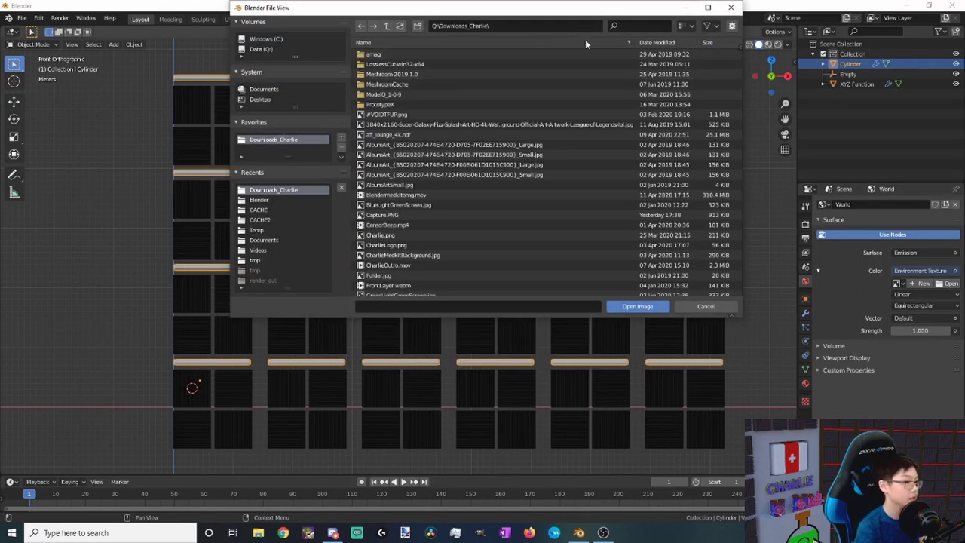
click(629, 26)
text(hdr)
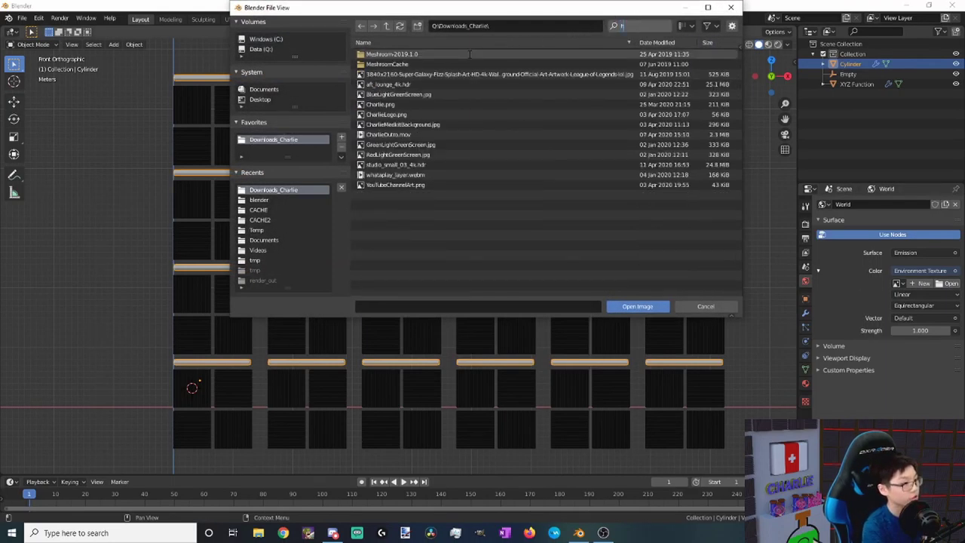
double_click(427, 65)
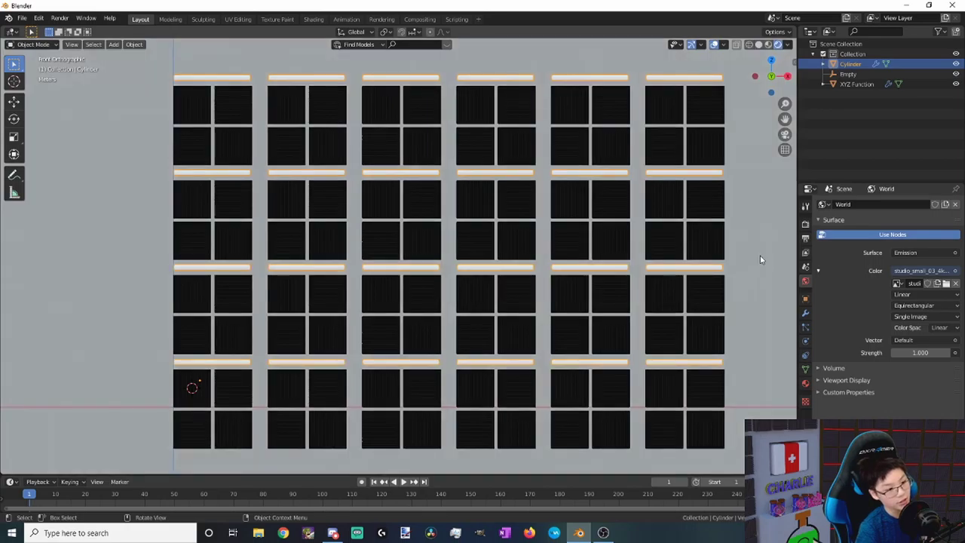
Preview the HDRI lighting in Rendered view, check the Film settings, then return to Solid shading.
click(758, 257)
scroll(607, 315, down, 2)
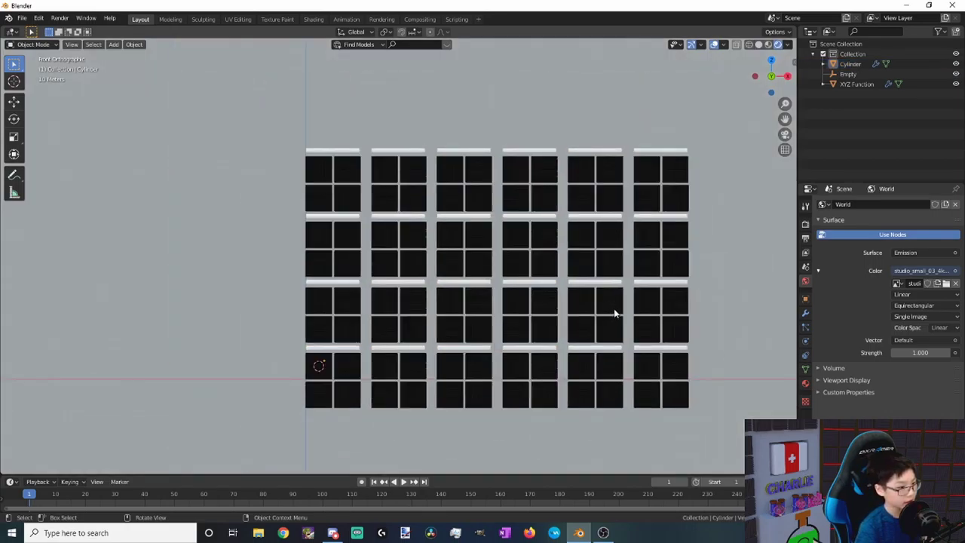
shift+middle_drag(636, 309, 602, 306)
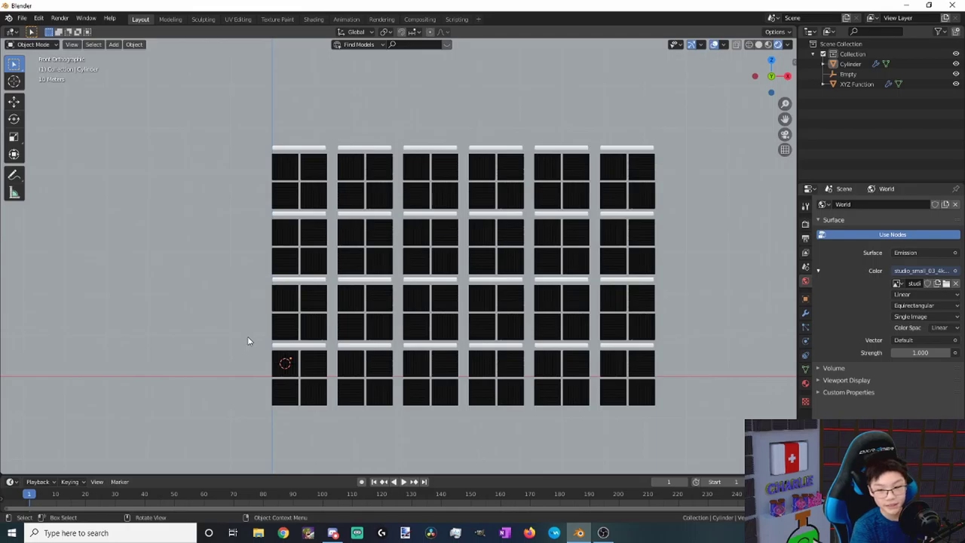
click(805, 224)
click(819, 393)
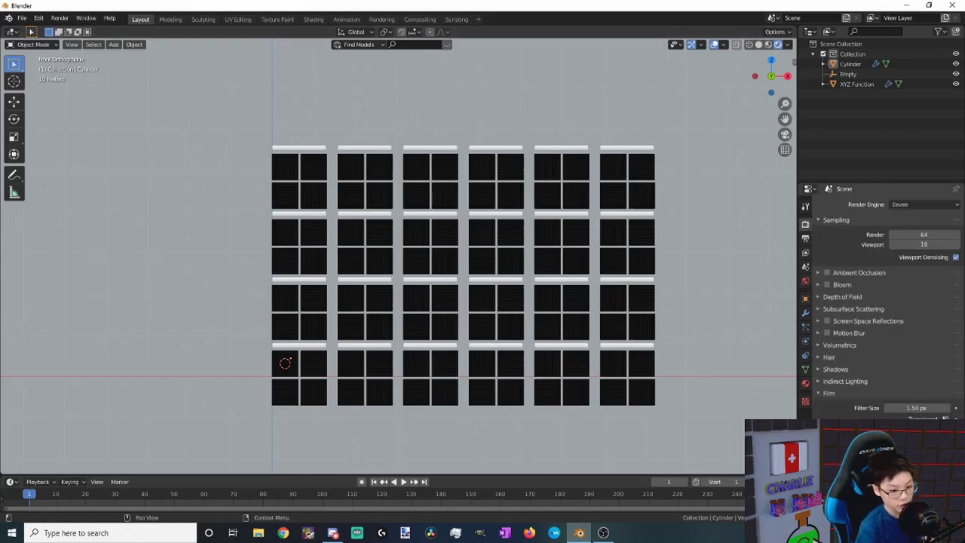
scroll(567, 279, up, 2)
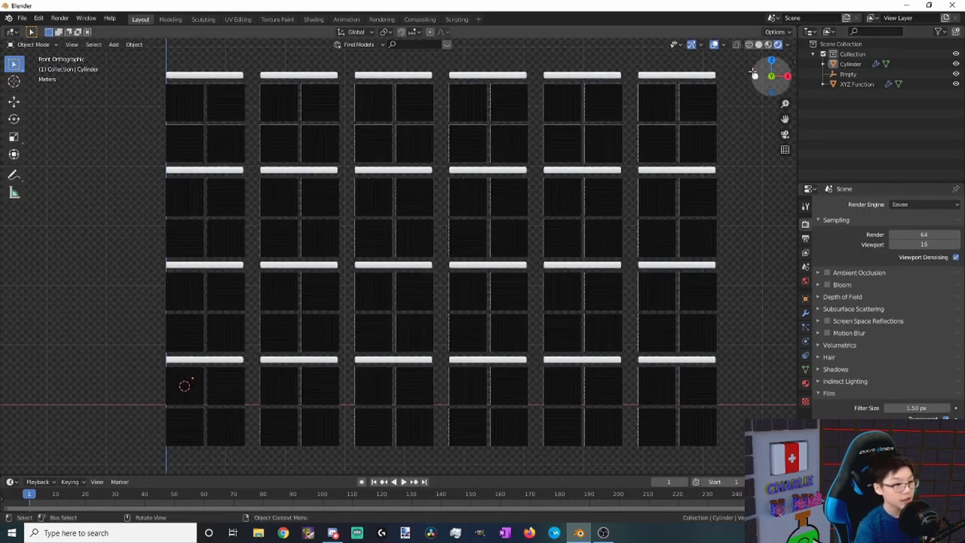
click(758, 44)
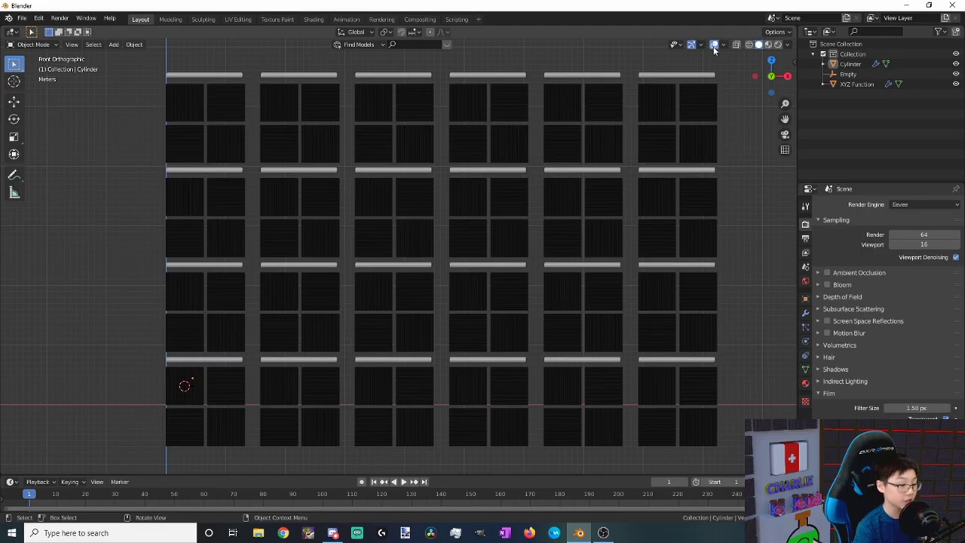
Give the Cylinder a new material, Material.001, using a red Emission shader.
click(858, 64)
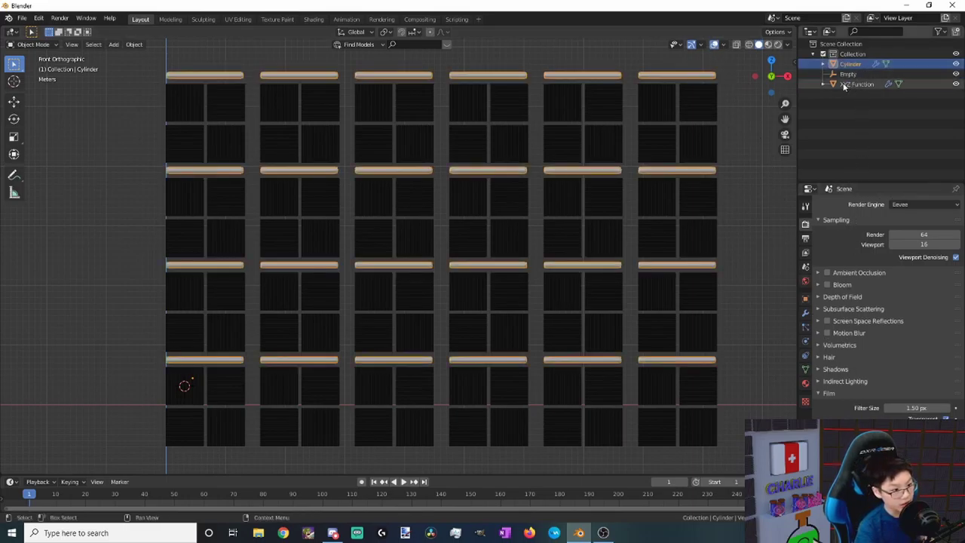
click(805, 384)
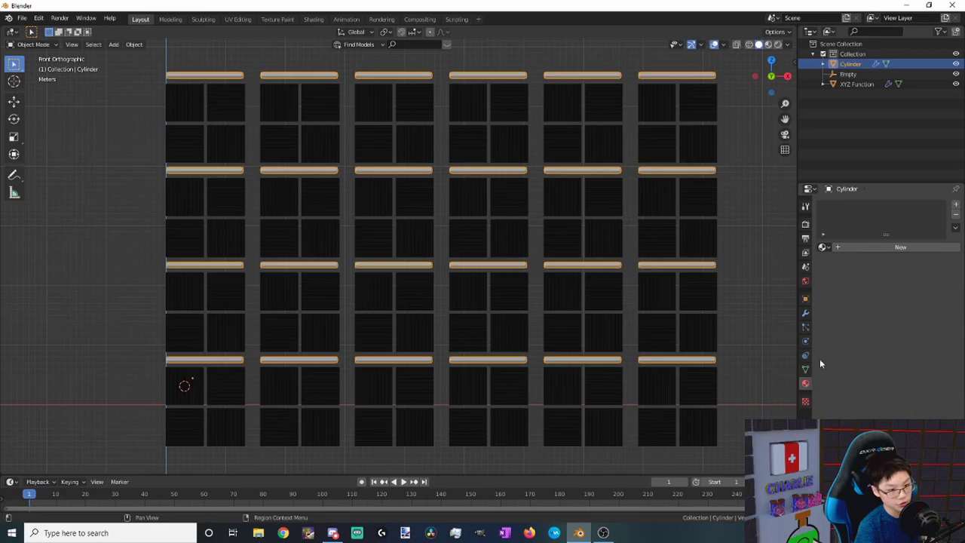
click(956, 206)
click(901, 247)
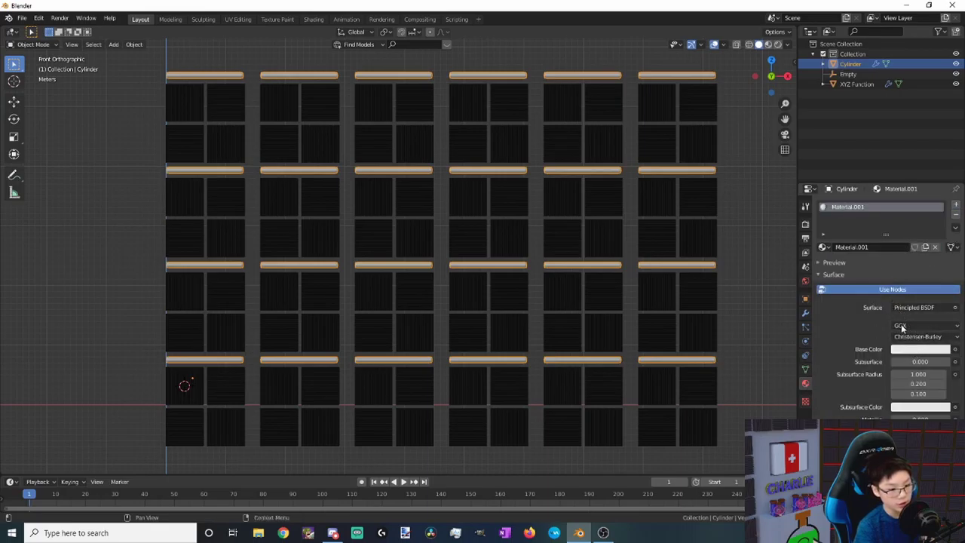
click(938, 307)
click(867, 111)
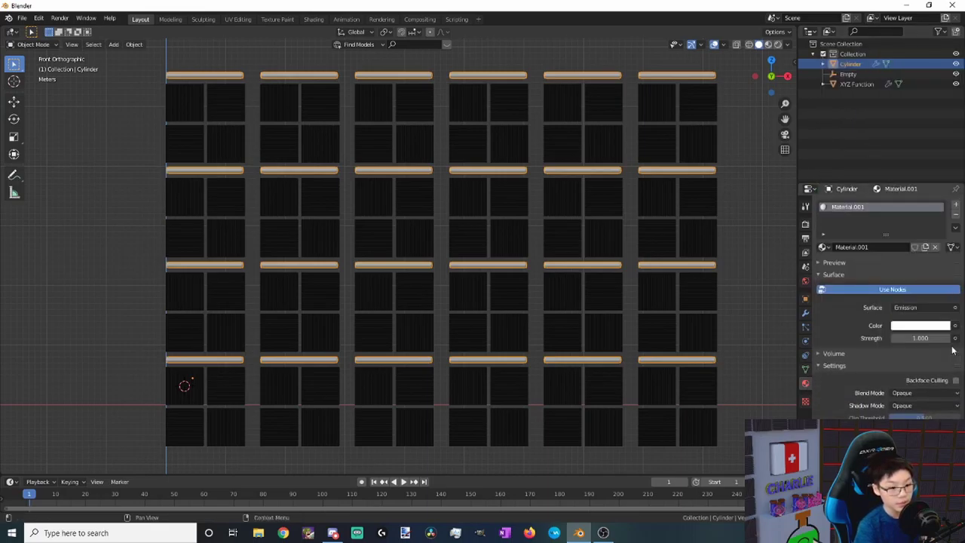
click(919, 326)
click(897, 254)
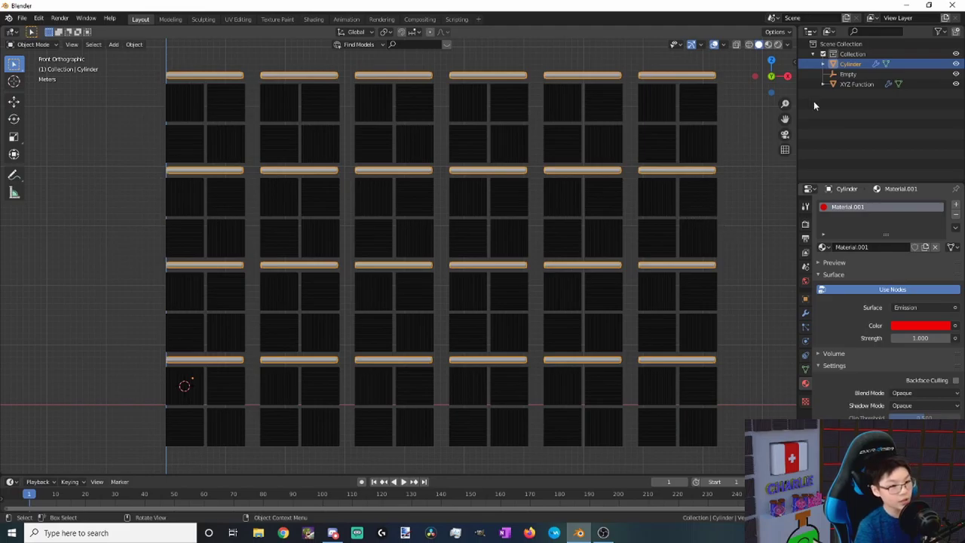
Create a new material, Material.002, for the XYZ Function tiles with a darker base colour.
click(855, 84)
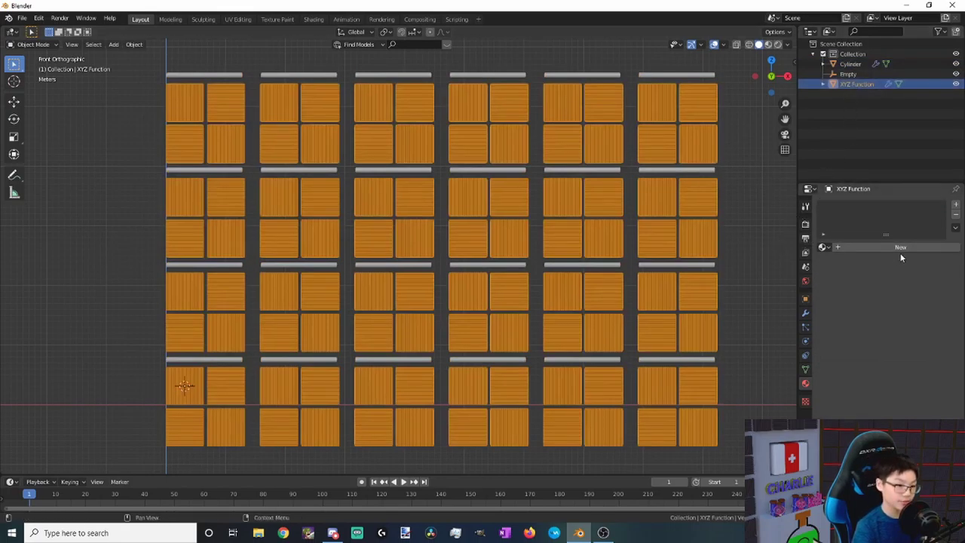
click(955, 205)
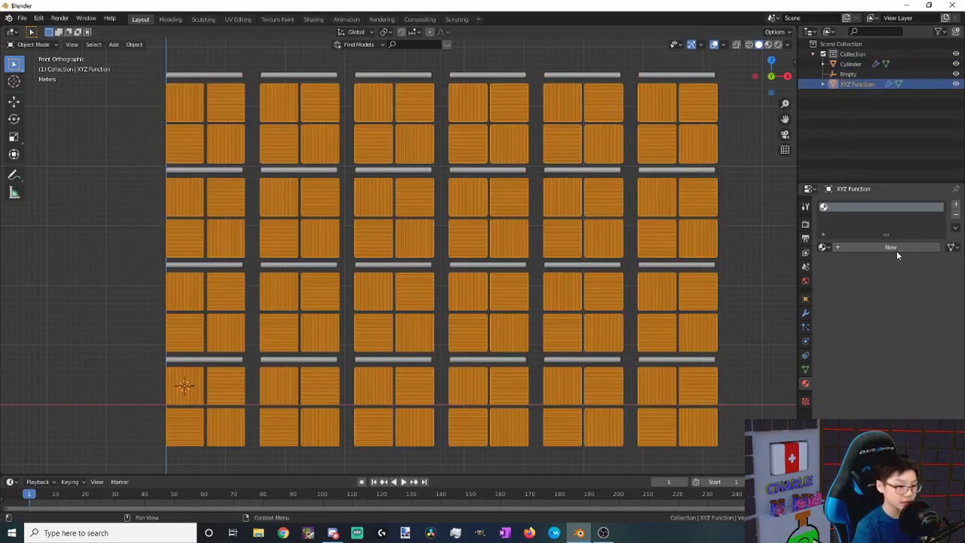
click(897, 249)
click(917, 349)
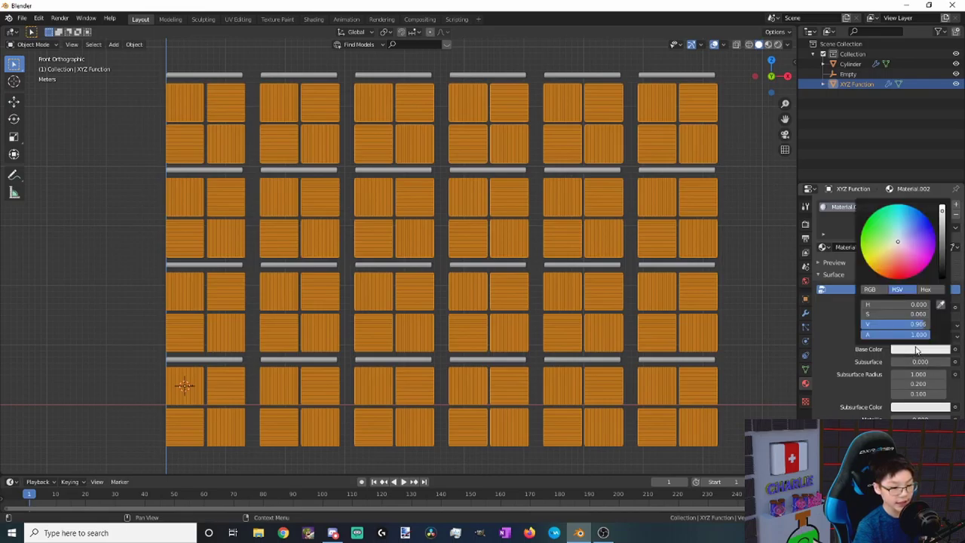
click(942, 264)
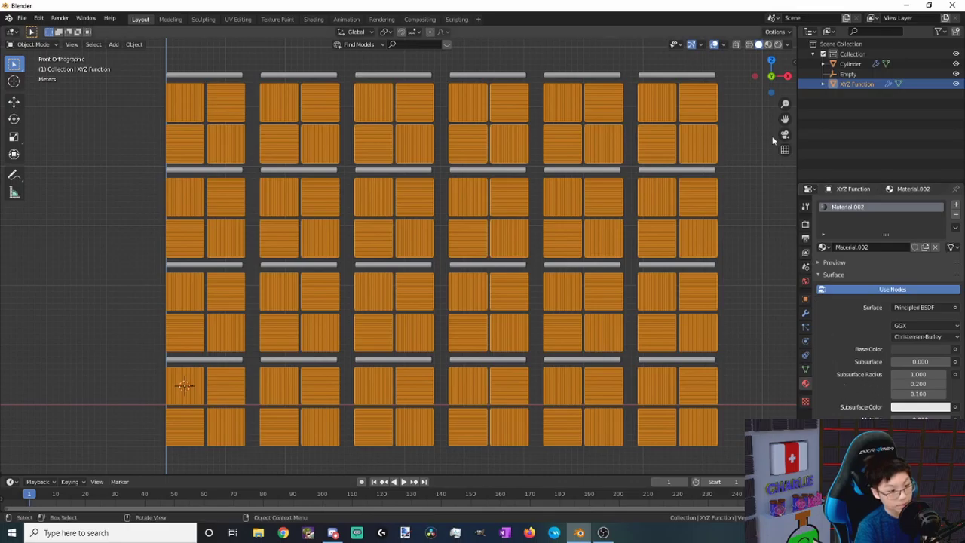
Preview the tiles in Rendered shading with the viewport overlays hidden.
click(778, 44)
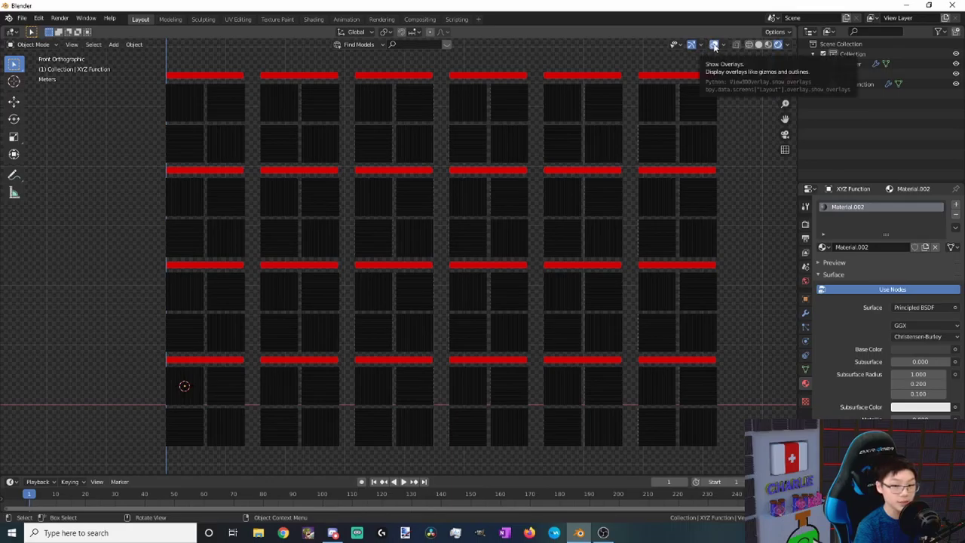
click(714, 44)
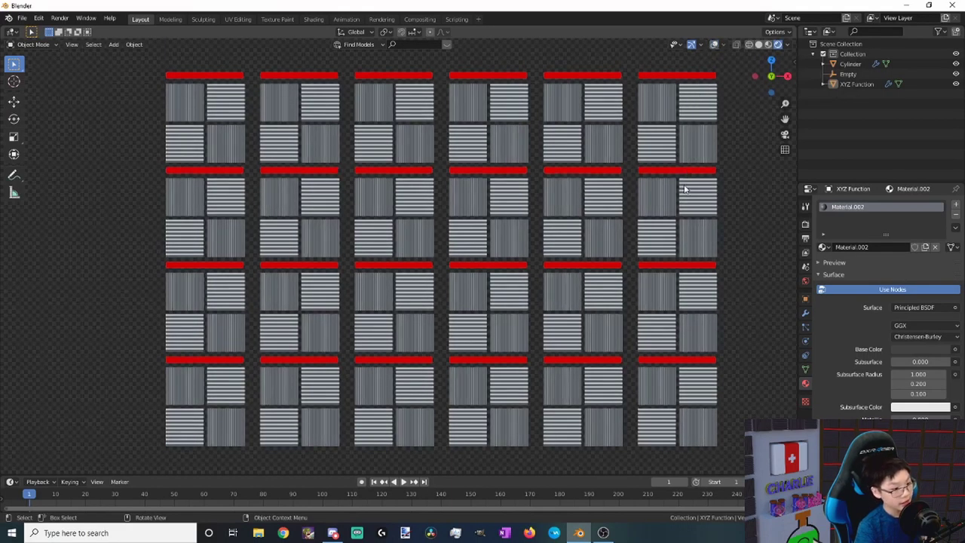
scroll(555, 327, up, 2)
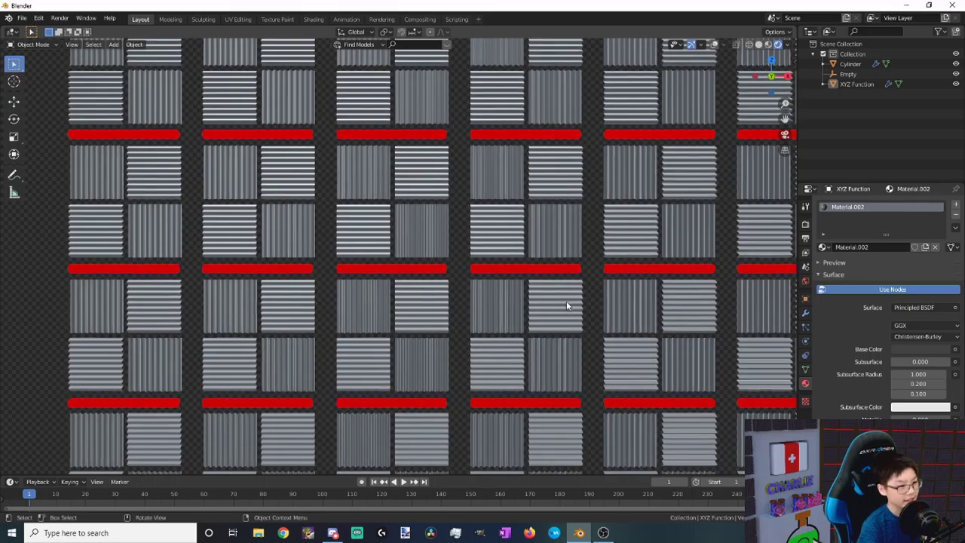
scroll(566, 304, down, 3)
shift+middle_drag(587, 300, 553, 298)
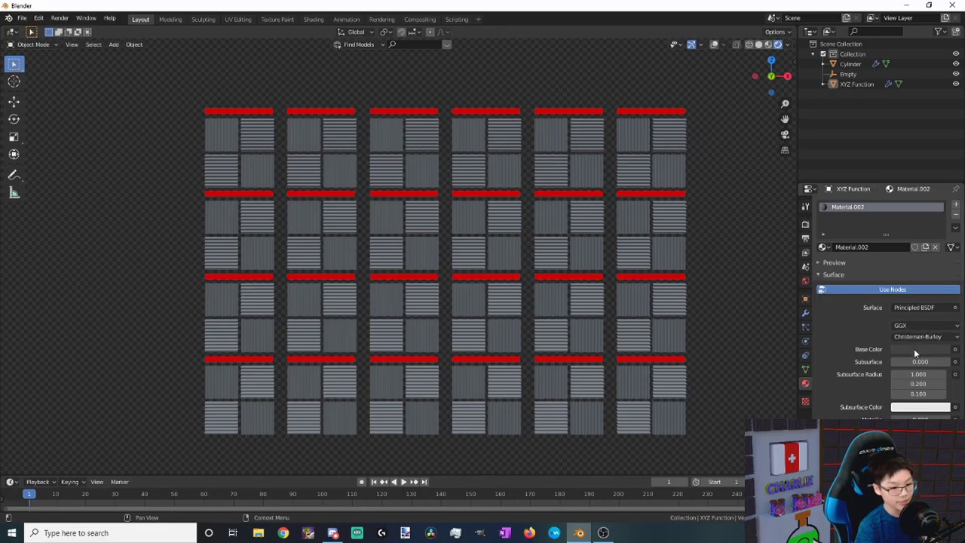
Lower the tiles' base colour value to 0.083, then switch back to Solid shading.
click(915, 349)
drag(904, 324, 882, 324)
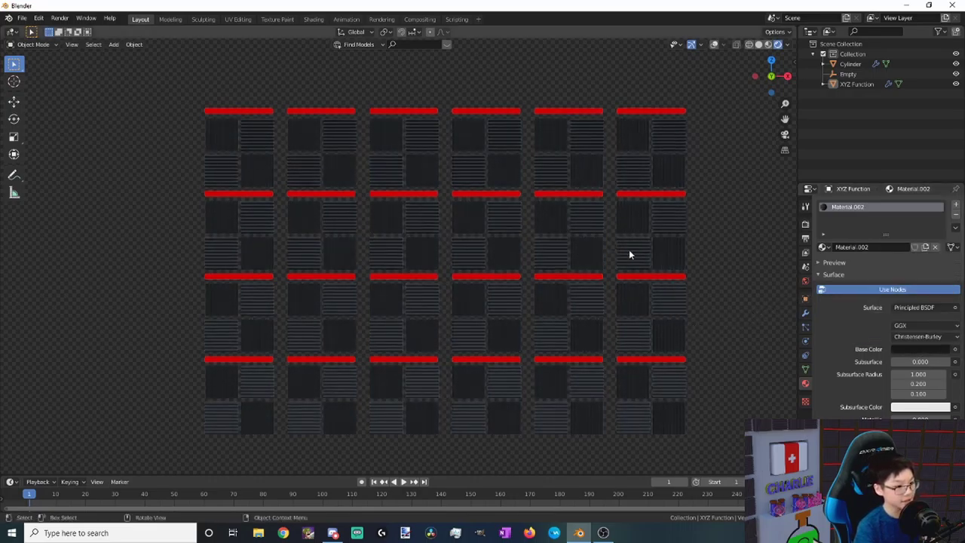
click(759, 44)
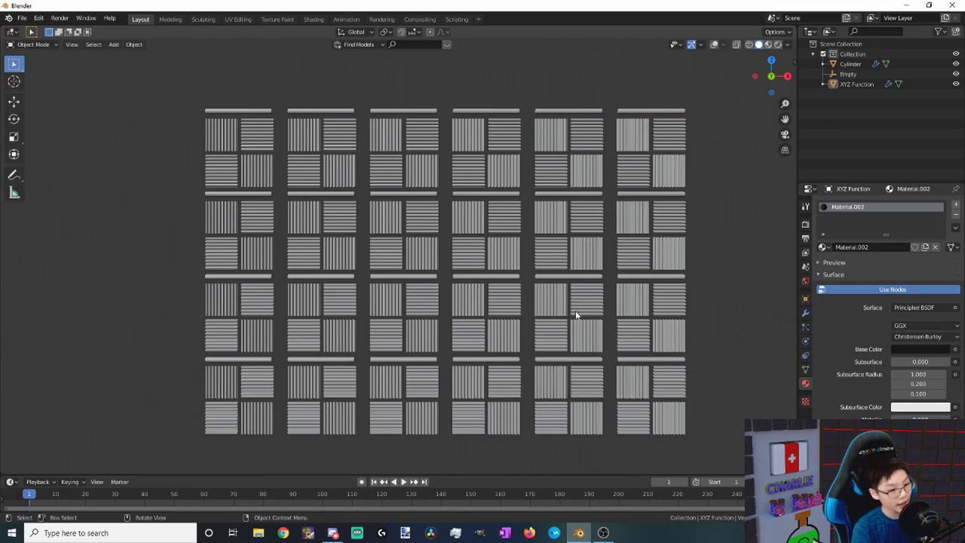
Add a camera to the scene via Shift+A.
key(shift+a)
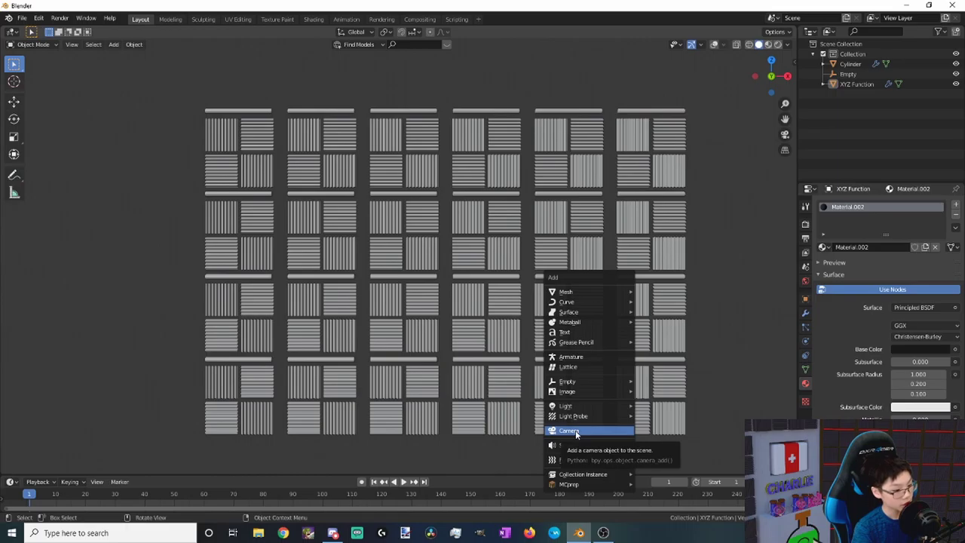
click(576, 433)
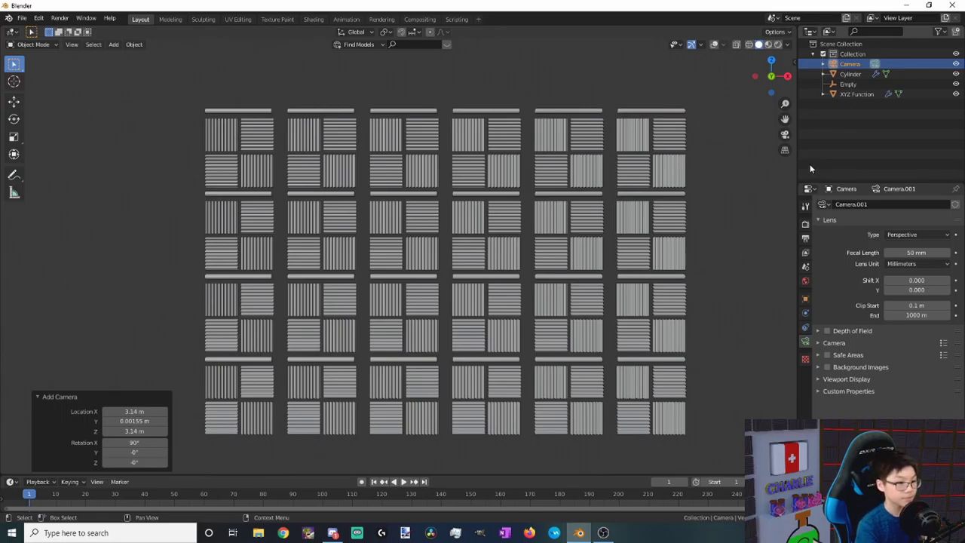
click(849, 64)
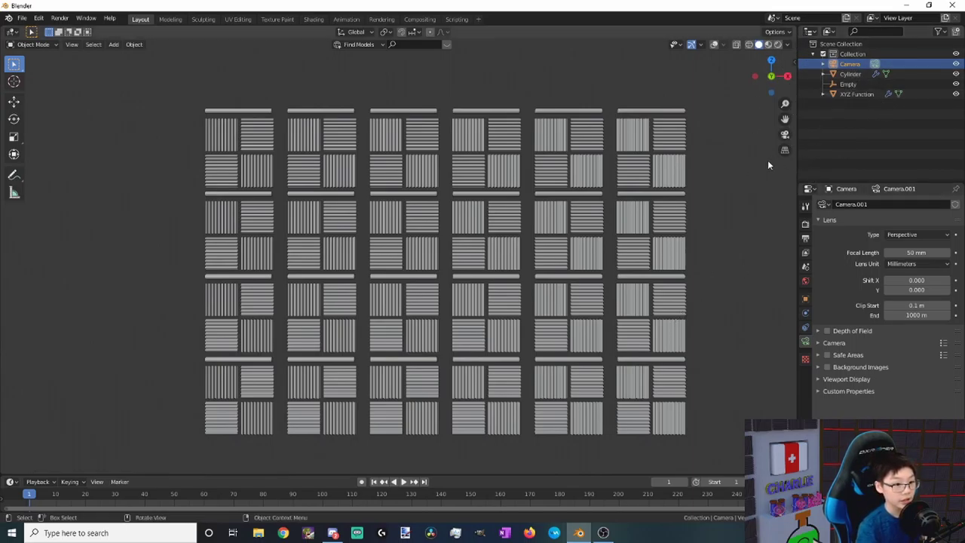
Enable Lock Camera to View and frame the whole tile grid in camera view.
key(n)
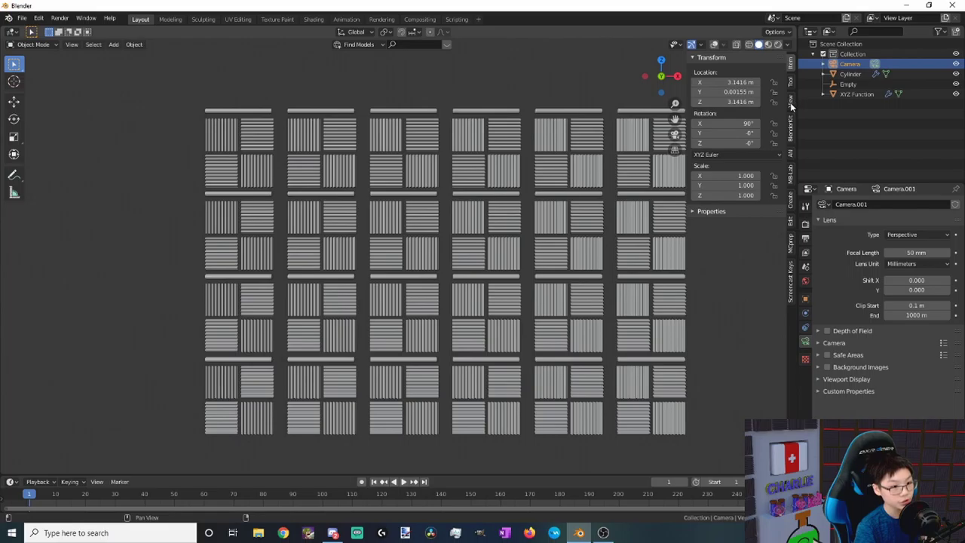
click(790, 106)
click(778, 181)
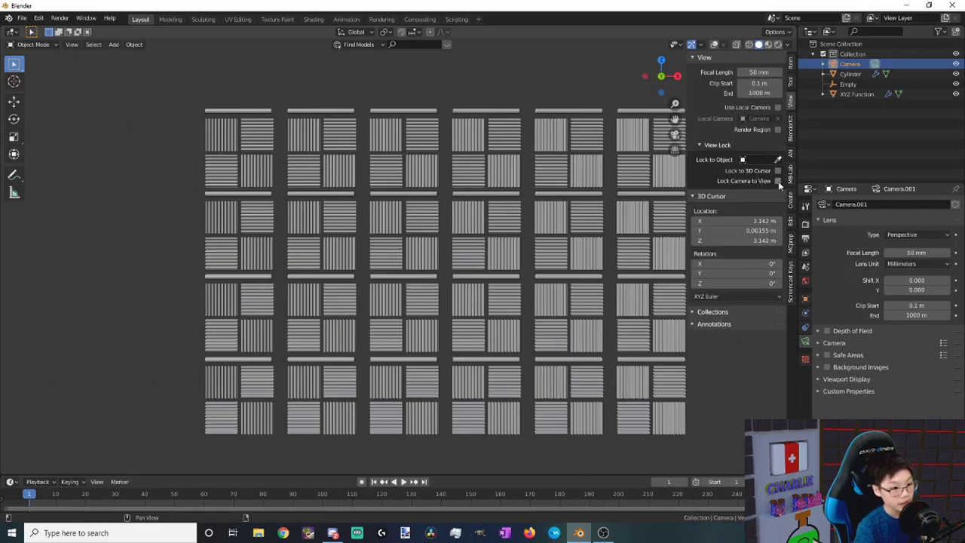
click(675, 134)
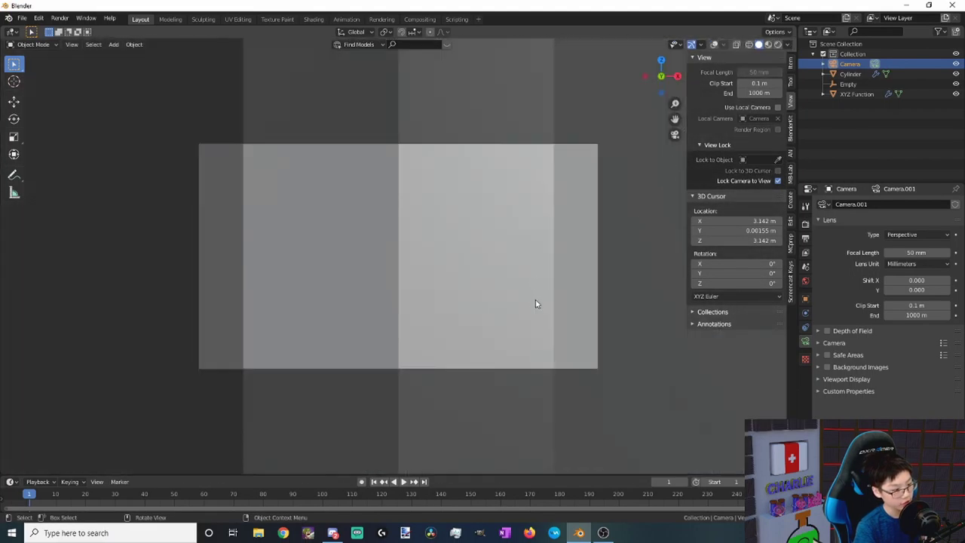
scroll(548, 283, down, 5)
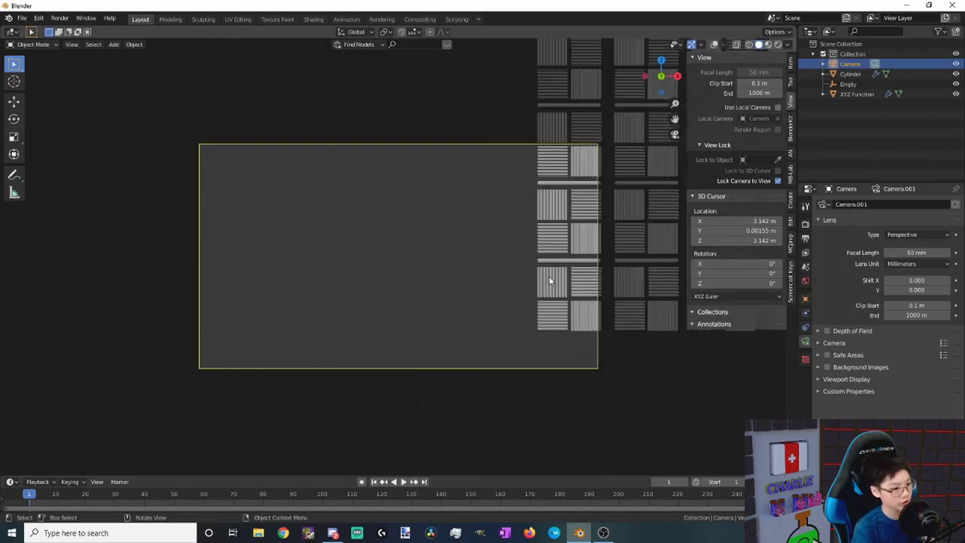
shift+middle_drag(549, 280, 455, 291)
scroll(478, 303, down, 3)
scroll(452, 291, up, 2)
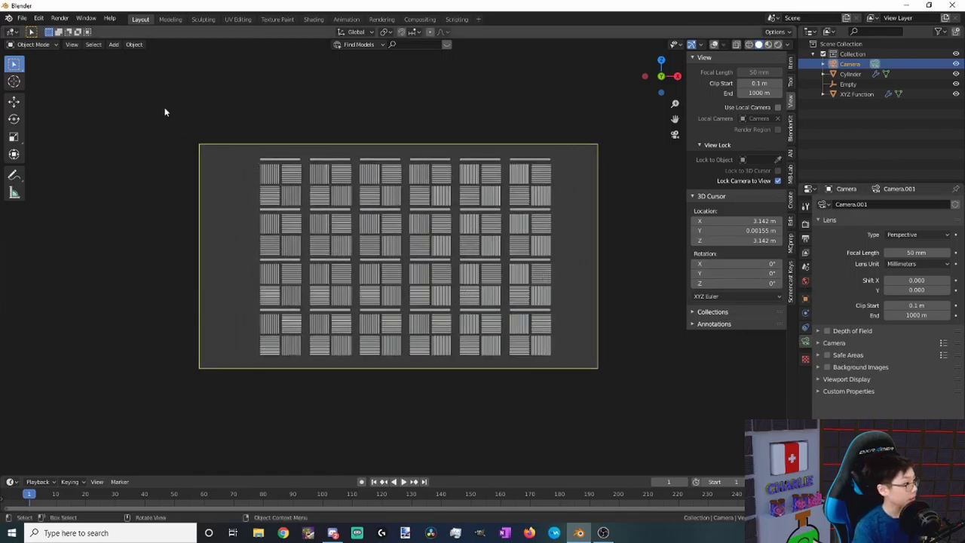
Render a test image from the camera, inspect it, and close the render window.
click(60, 18)
click(75, 27)
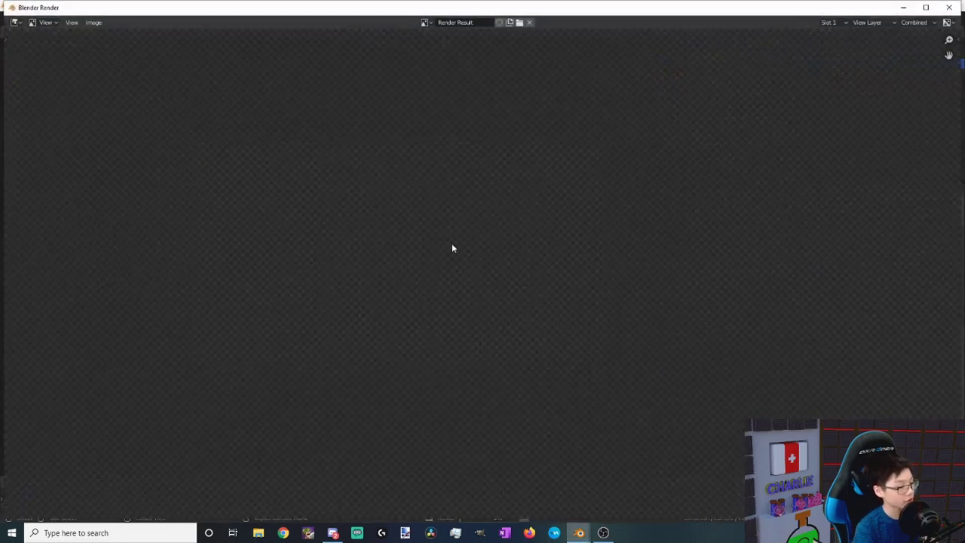
scroll(580, 281, down, 5)
scroll(601, 281, up, 4)
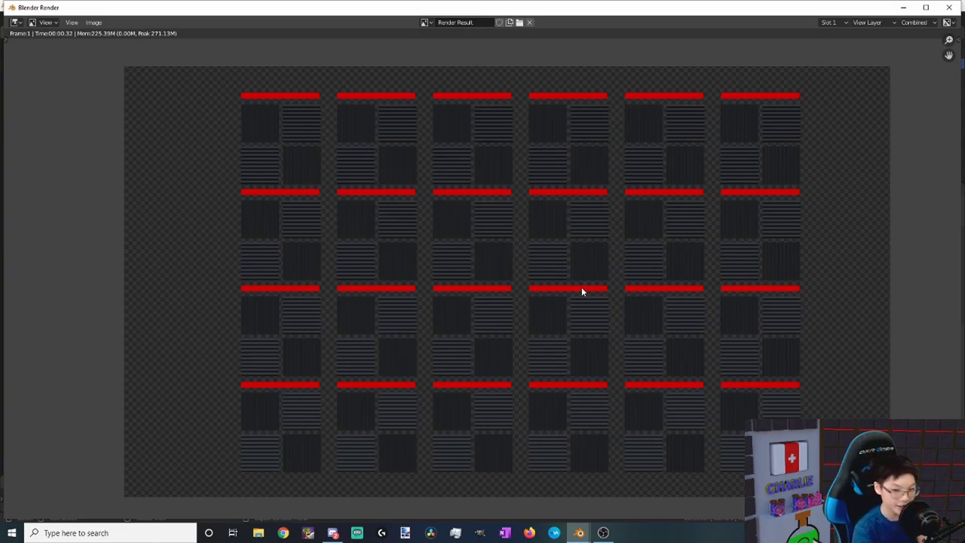
key(Escape)
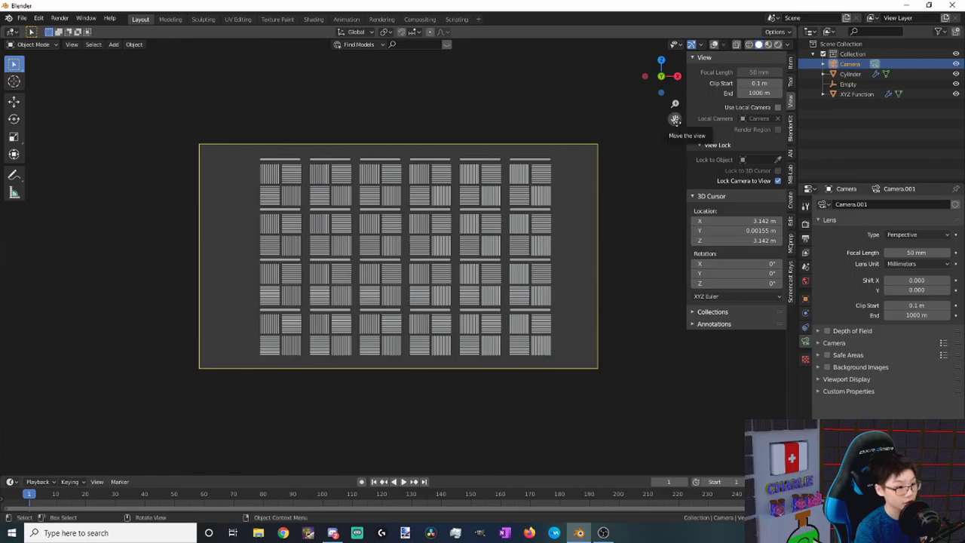
Leave camera view and preview the tile grid in Rendered shading.
click(675, 135)
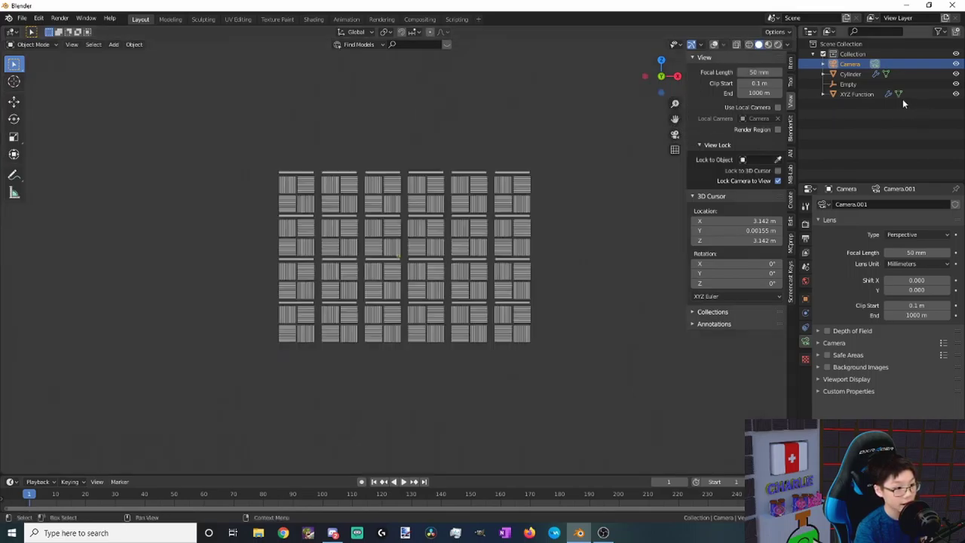
scroll(493, 228, up, 4)
click(778, 44)
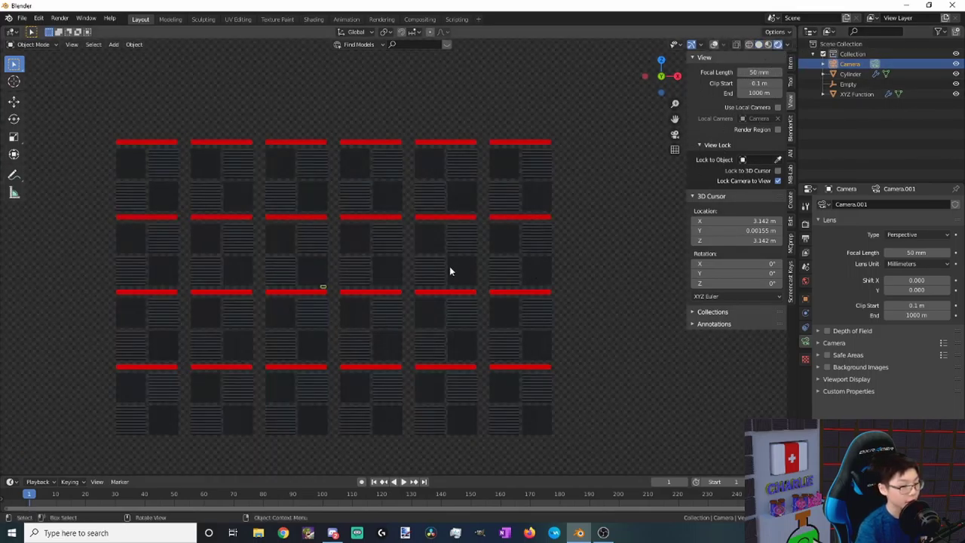
mouse_move(449, 266)
shift+middle_down()
mouse_move(436, 244)
mouse_move(811, 100)
shift+middle_up()
Set the Cylinder material's emission strength to 0.8.
click(851, 74)
click(805, 383)
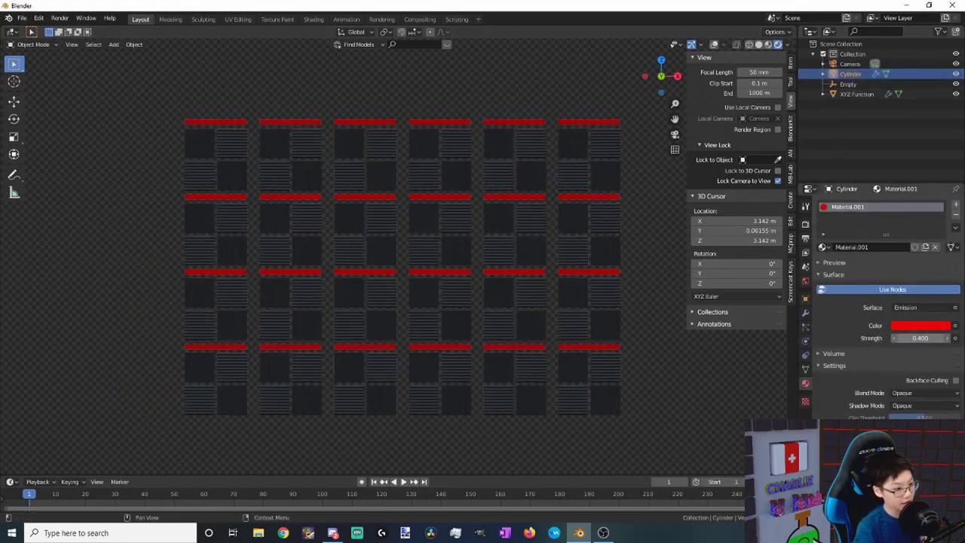
click(921, 338)
text(0.4)
key(BackSpace)
key(BackSpace)
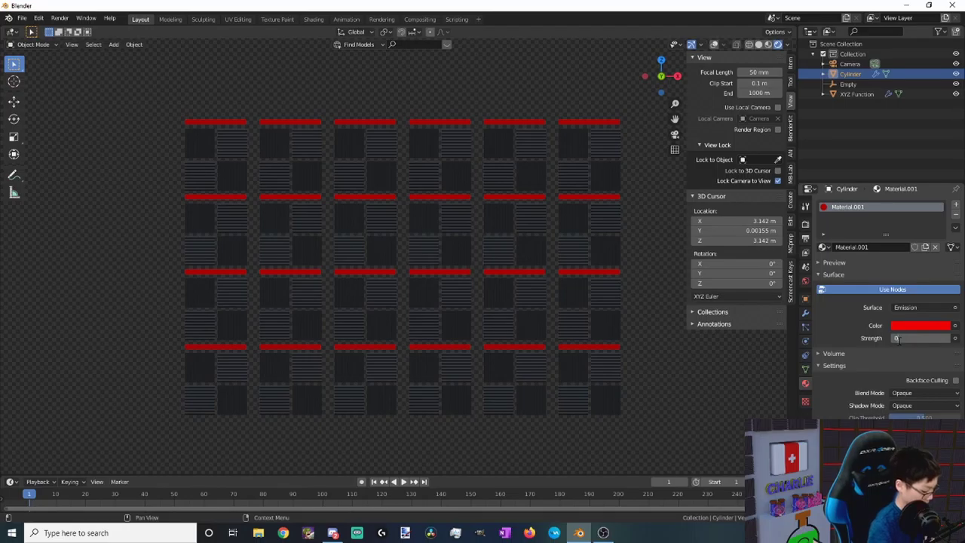
text(.8)
key(Return)
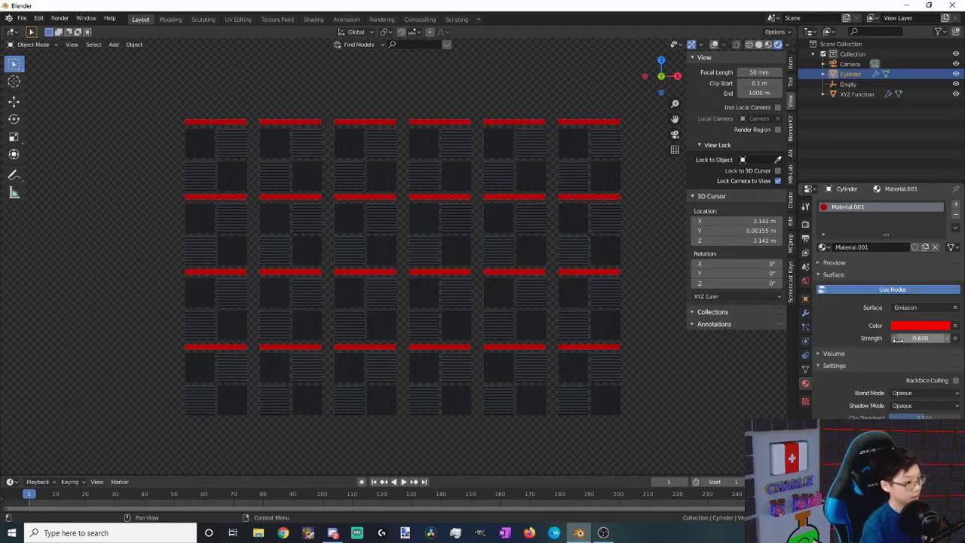
click(22, 18)
Render the final image from the camera, showing the dimmer red strips over dark tiles.
mouse_move(34, 33)
click(59, 17)
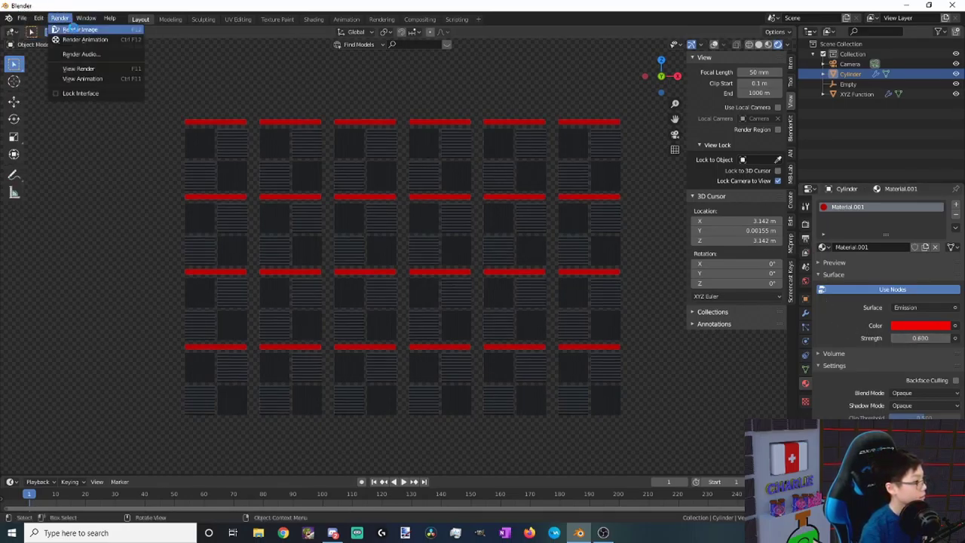
click(76, 28)
scroll(547, 265, down, 1)
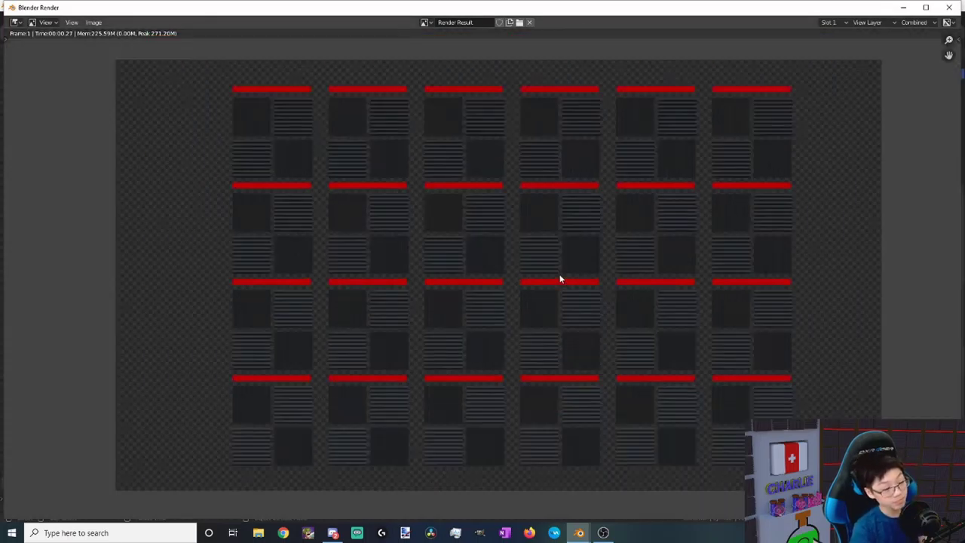